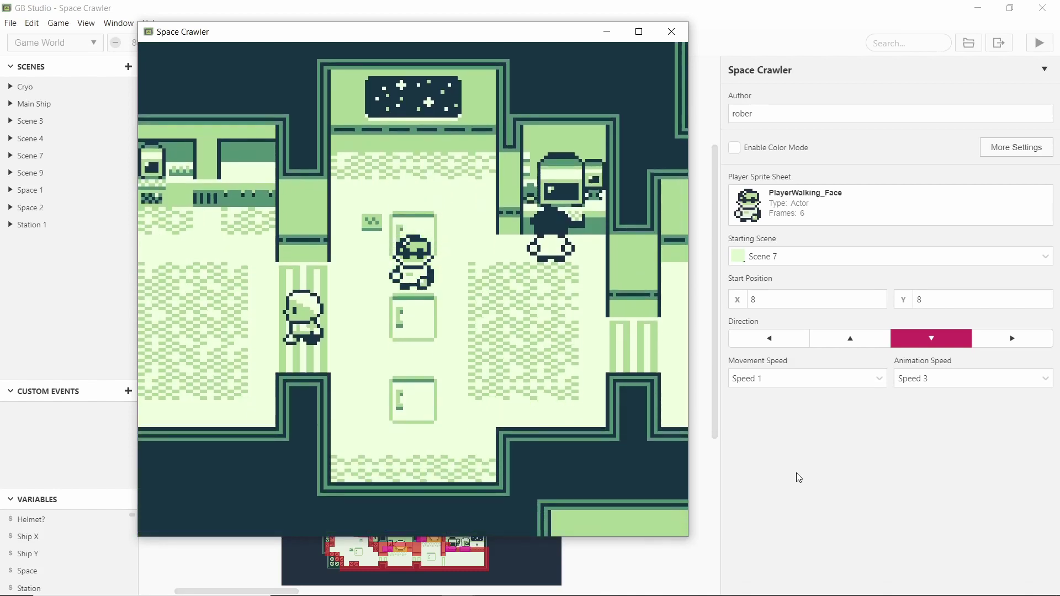
Walk the player character through the room east of the central hall, then back to the hall's star window.
key(Right)
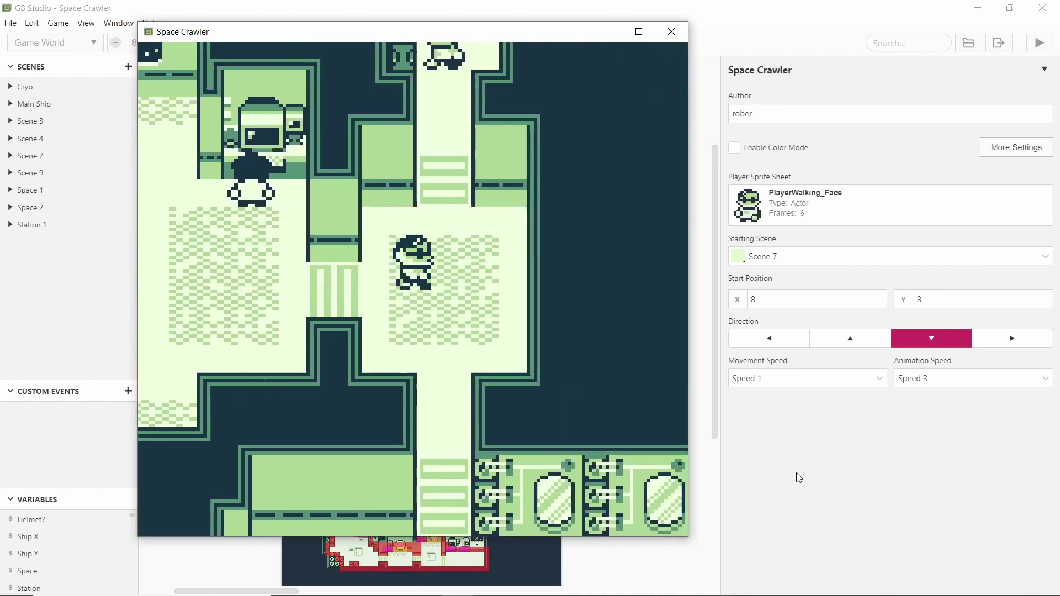
key(Up)
key(Down)
key(Left)
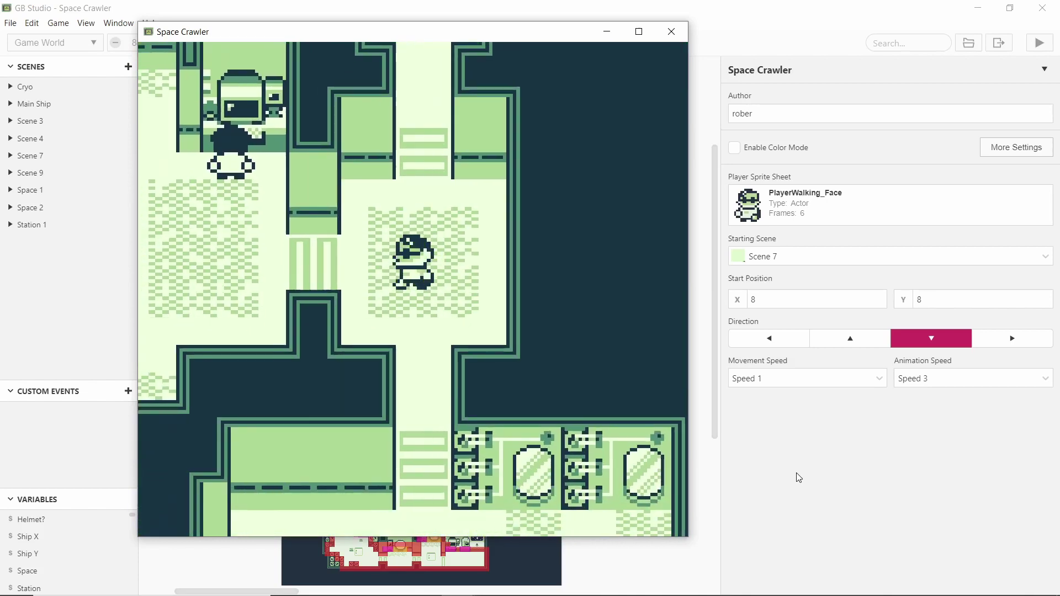
key(Up)
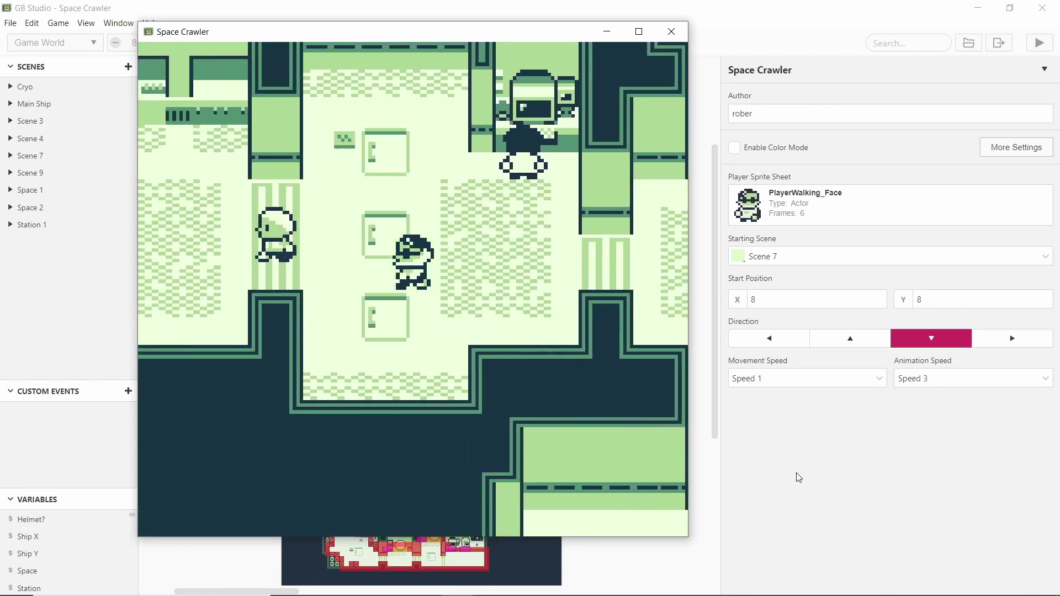
key(Up)
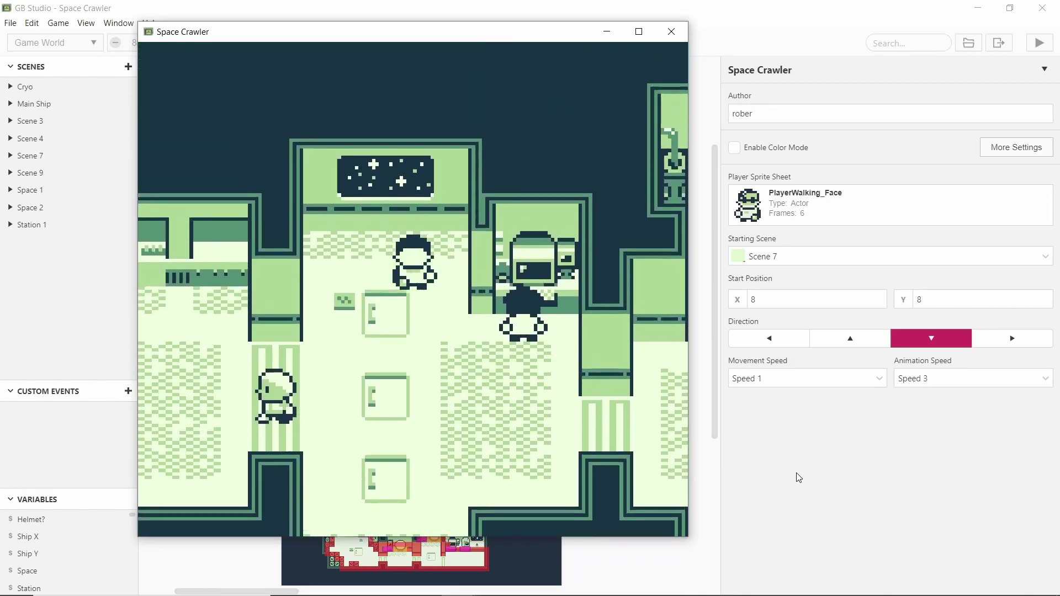
key(Down)
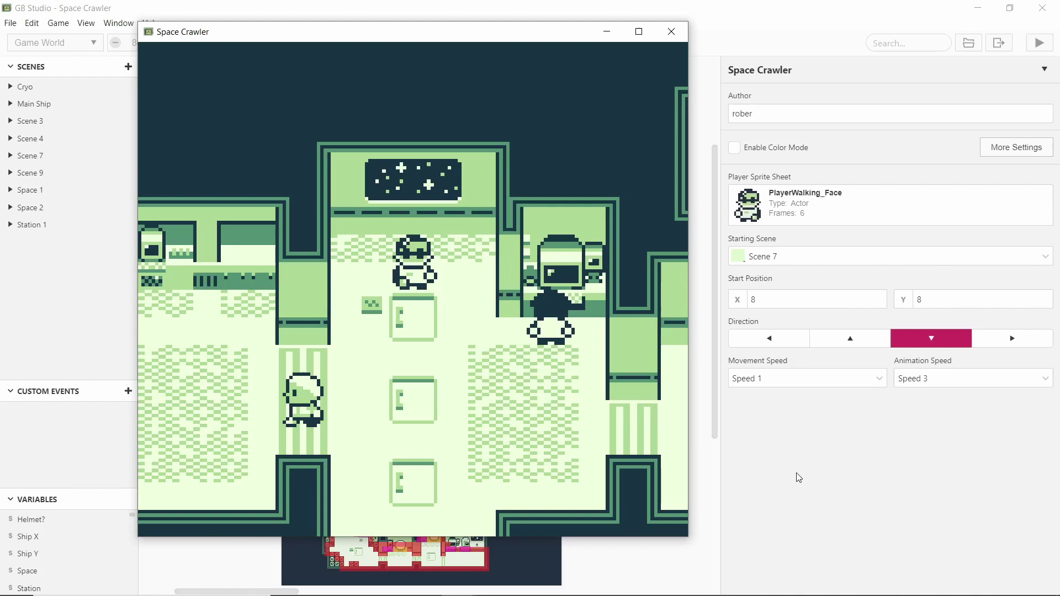
Walk the player past the character in the hall's west doorway and up to the console in the west room.
key(Down)
key(Left)
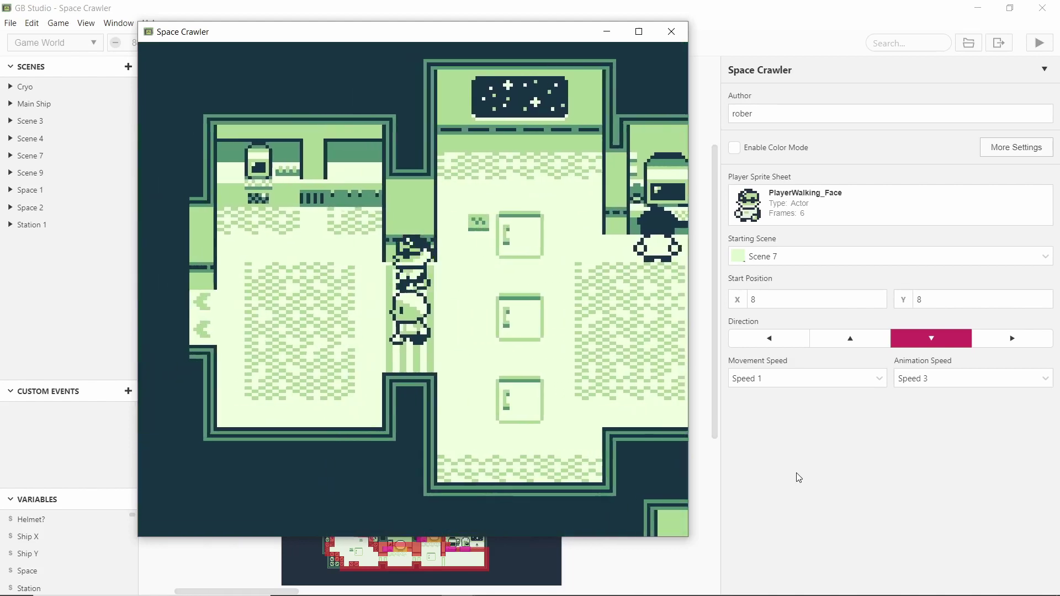
key(Left)
key(Up)
key(Down)
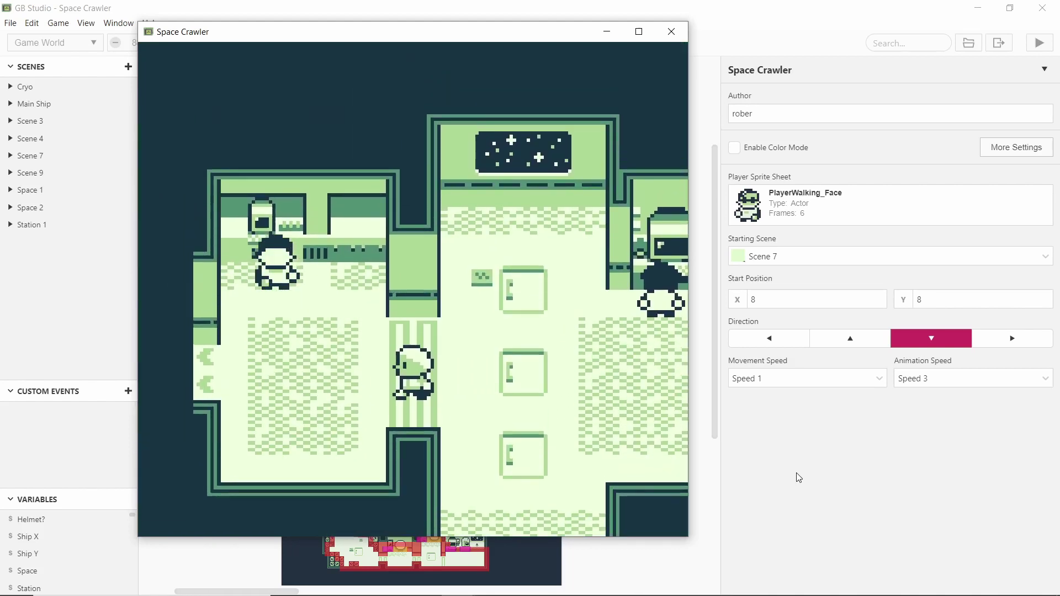
Return the player to the central hall and circle on the patterned floor below the large monitor.
key(Down)
key(Right)
key(Right)
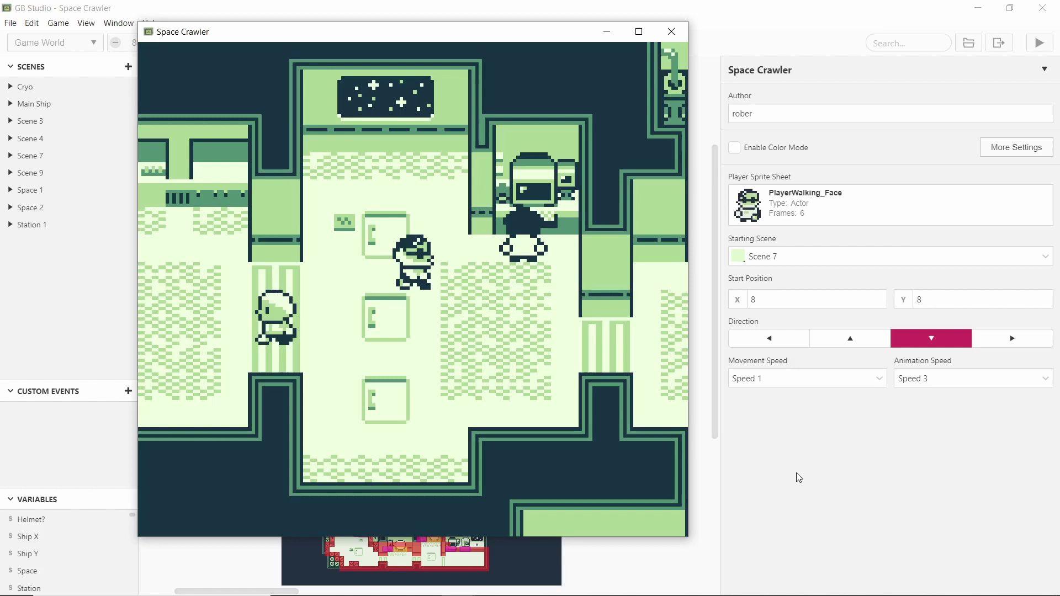
key(Down)
key(Right)
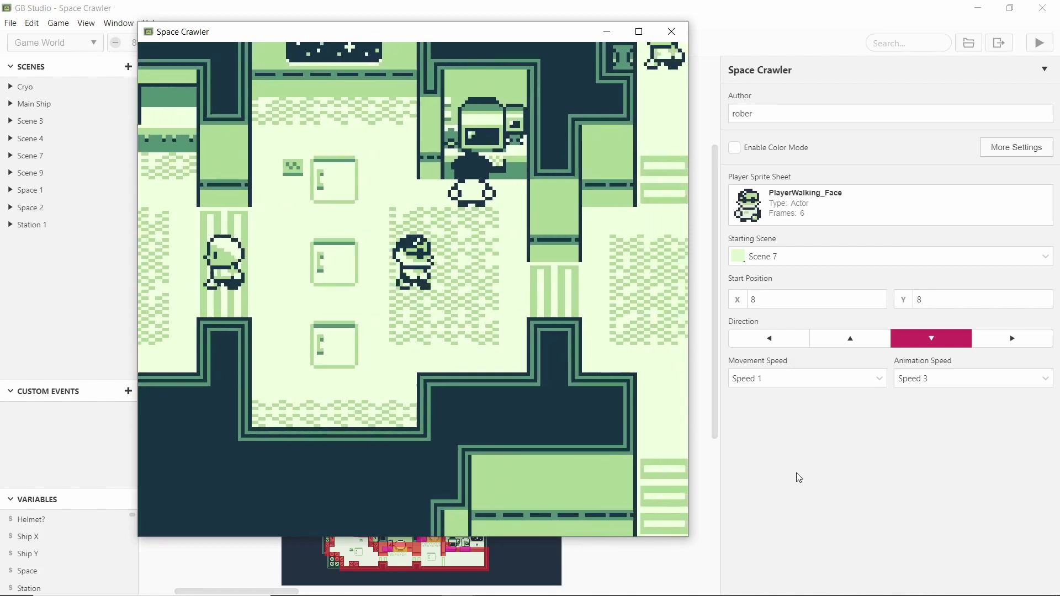
key(Up)
key(Left)
key(Down)
key(Right)
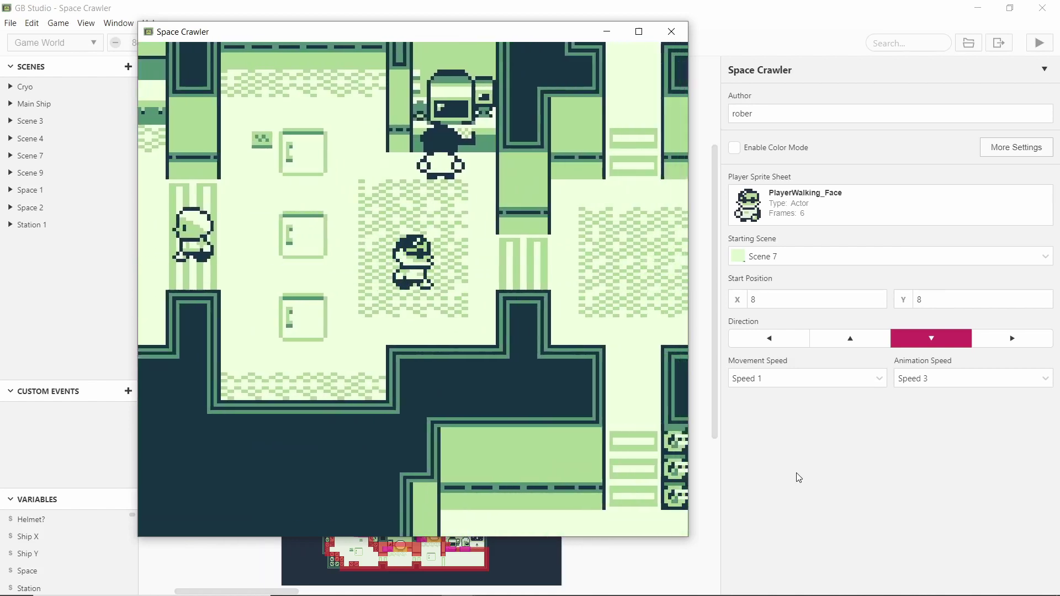
Walk the player into the east room and up to the entrance of its north corridor.
key(Up)
key(Left)
key(Right)
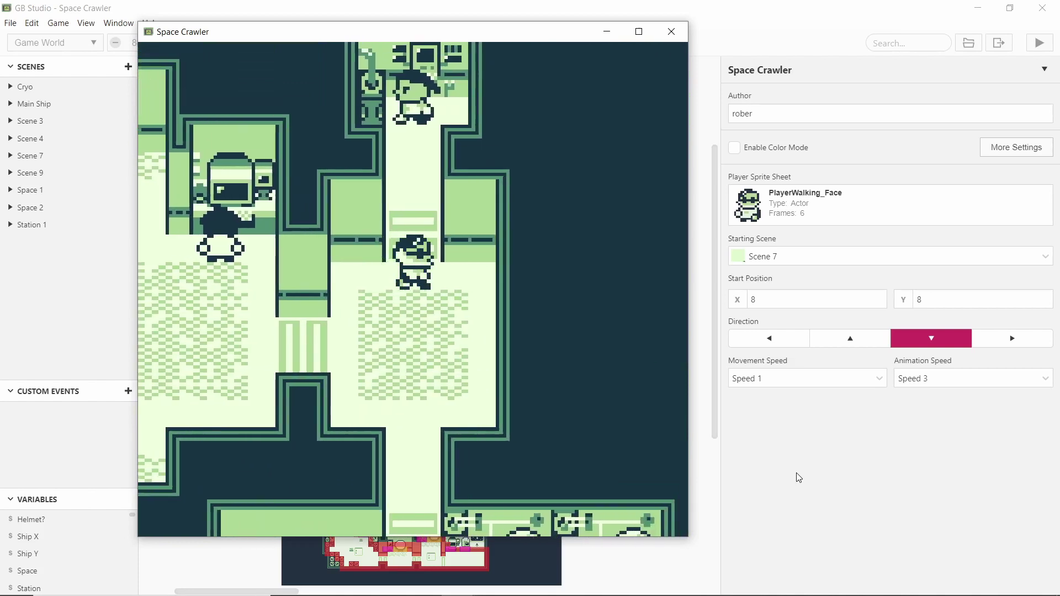
key(Up)
key(Down)
Return to the central hall, talk to the character at the large monitor and close the dialogue.
key(Left)
key(Left)
key(Up)
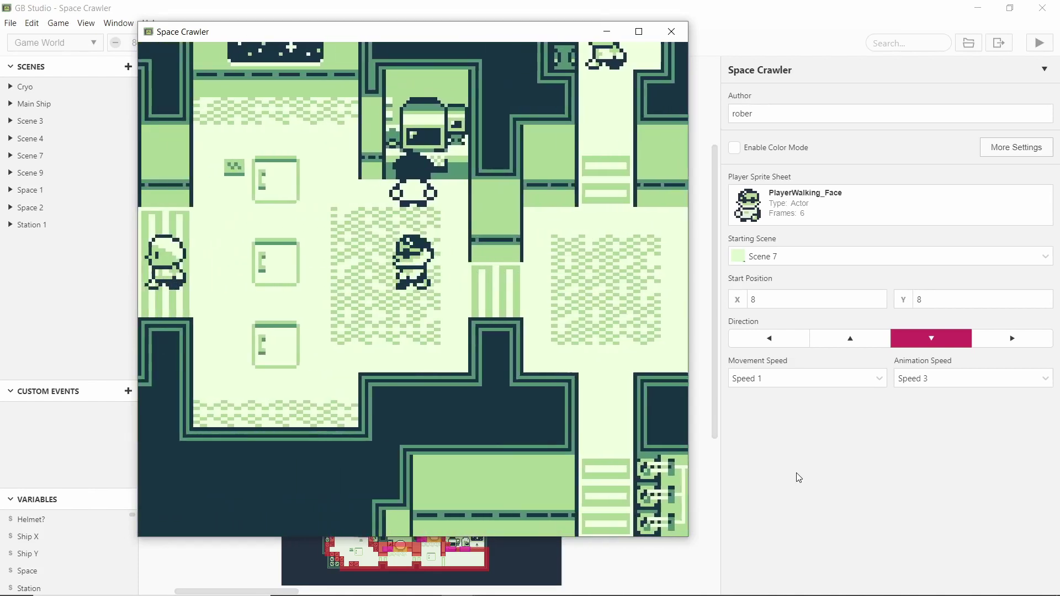
key(z)
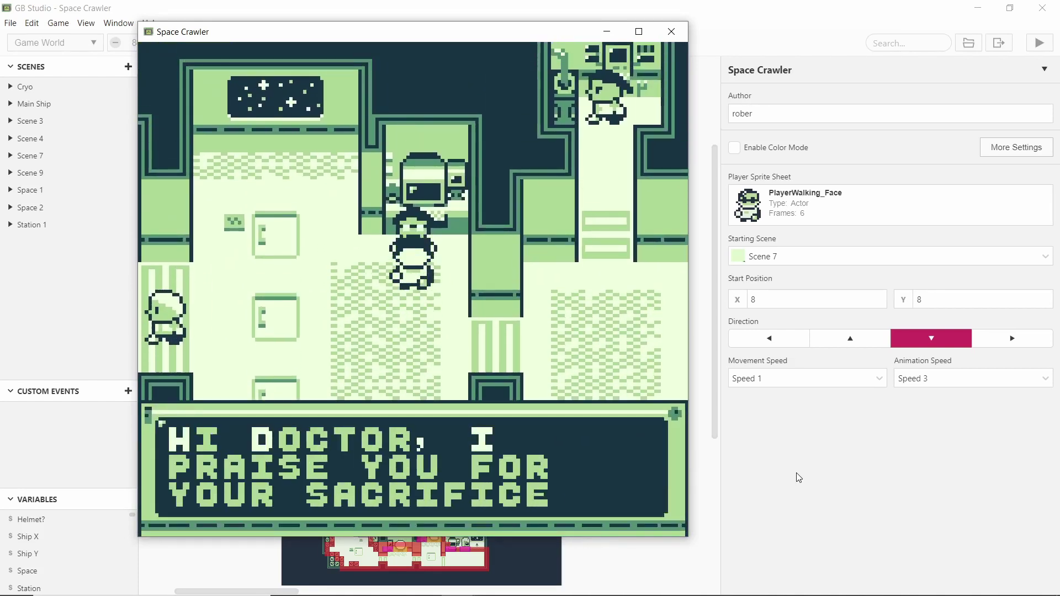
key(z)
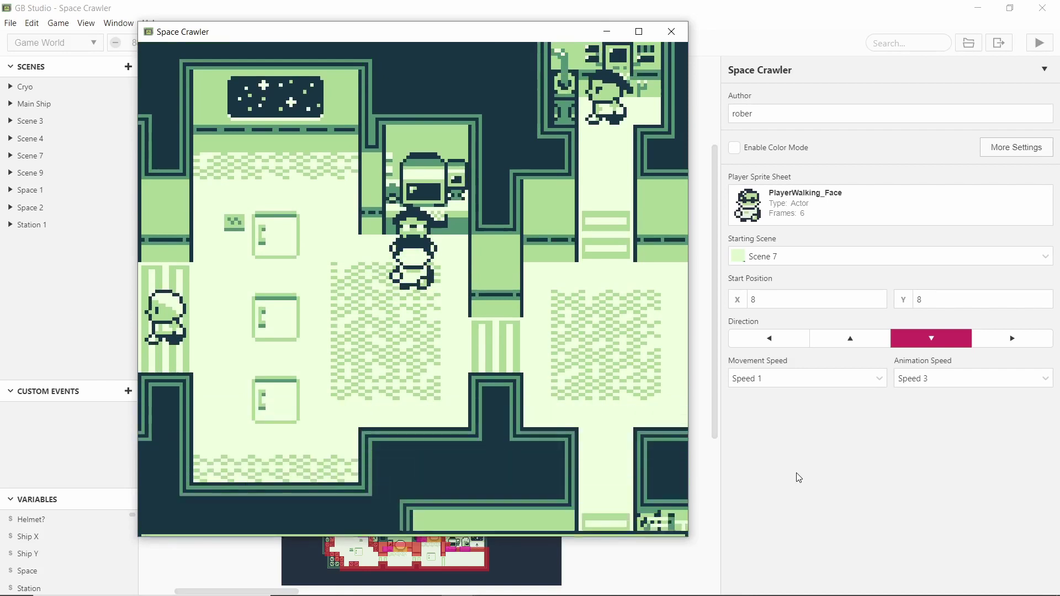
Walk to the character in the hall's west doorway and read through their dialogue.
key(Down)
key(Left)
key(z)
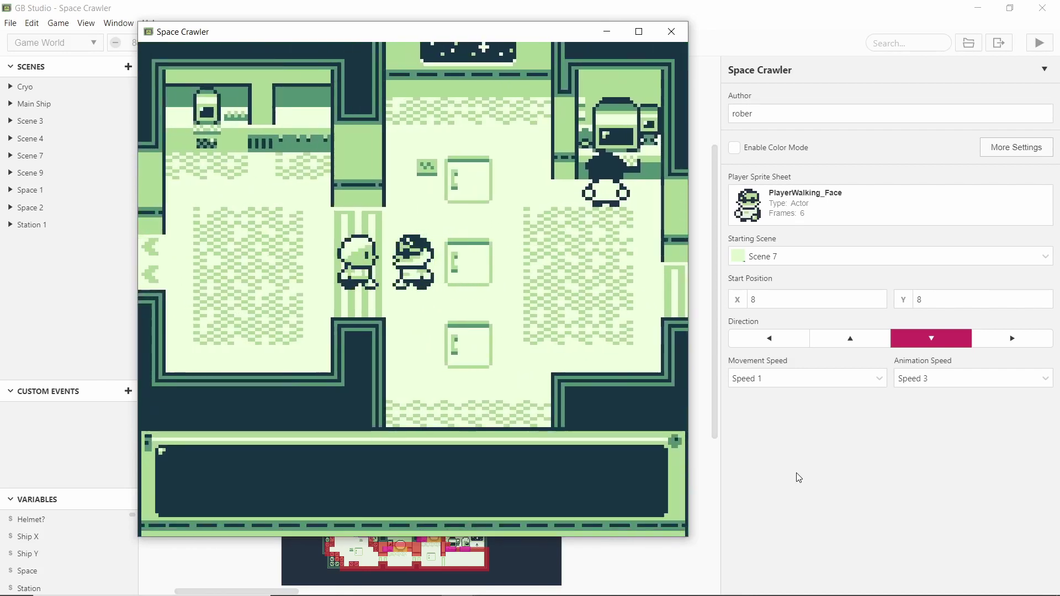
key(z)
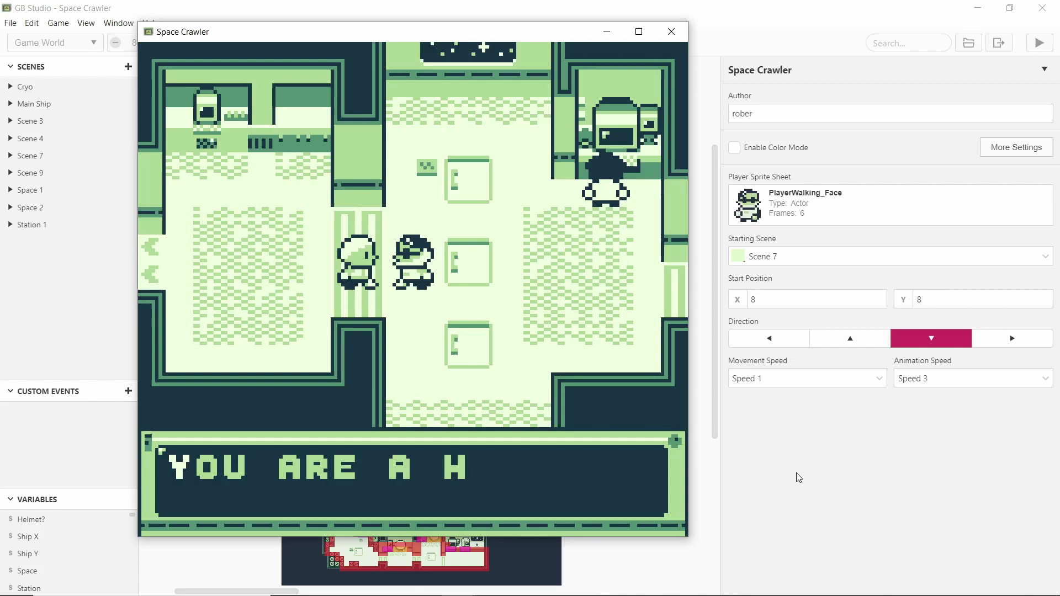
key(z)
Walk up the east room's north corridor and read through the dialogue of the character at its end.
key(Right)
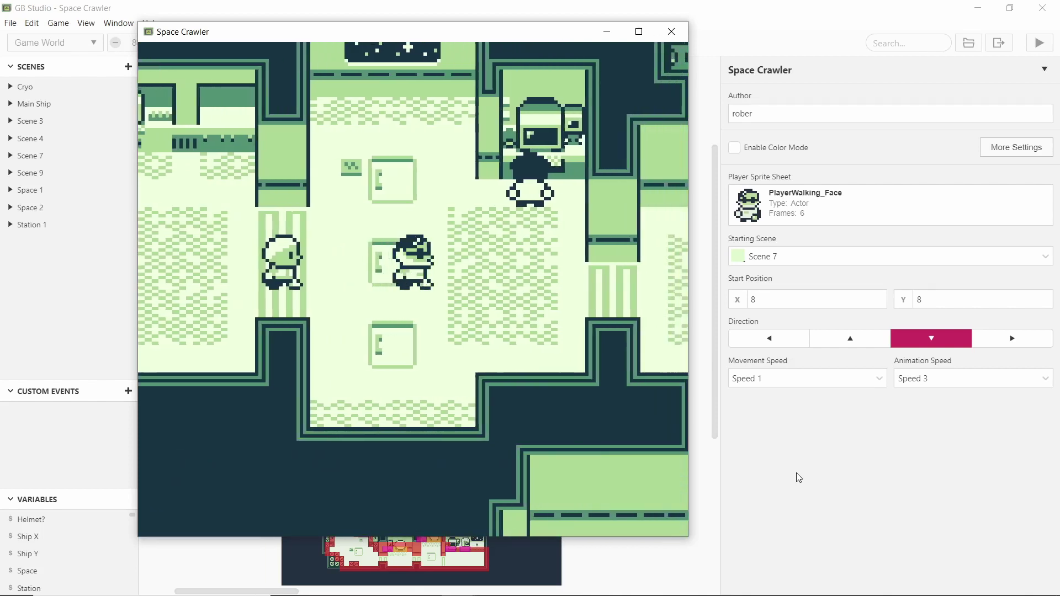
key(Up)
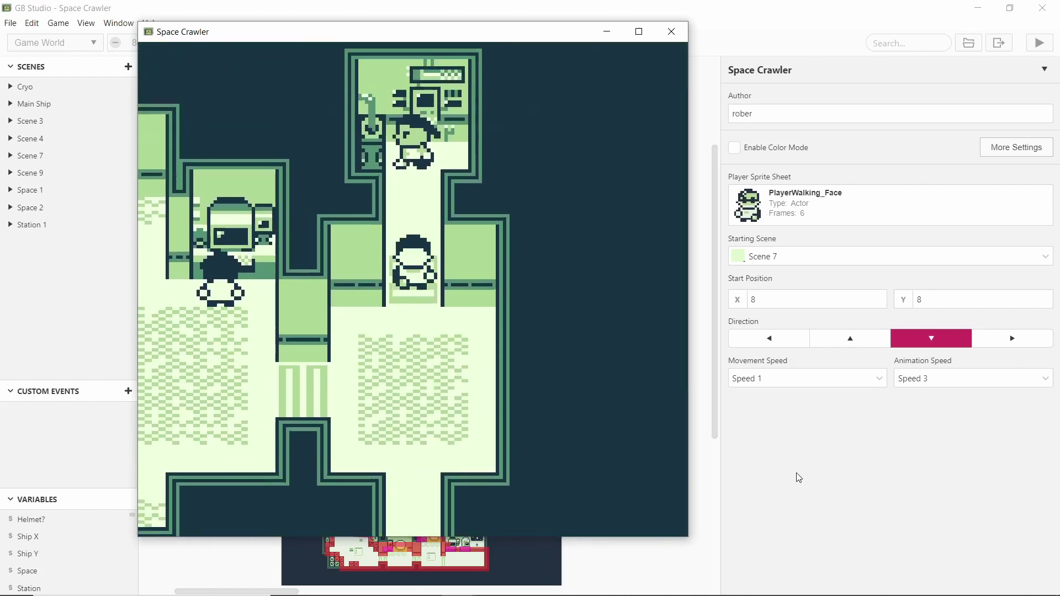
key(z)
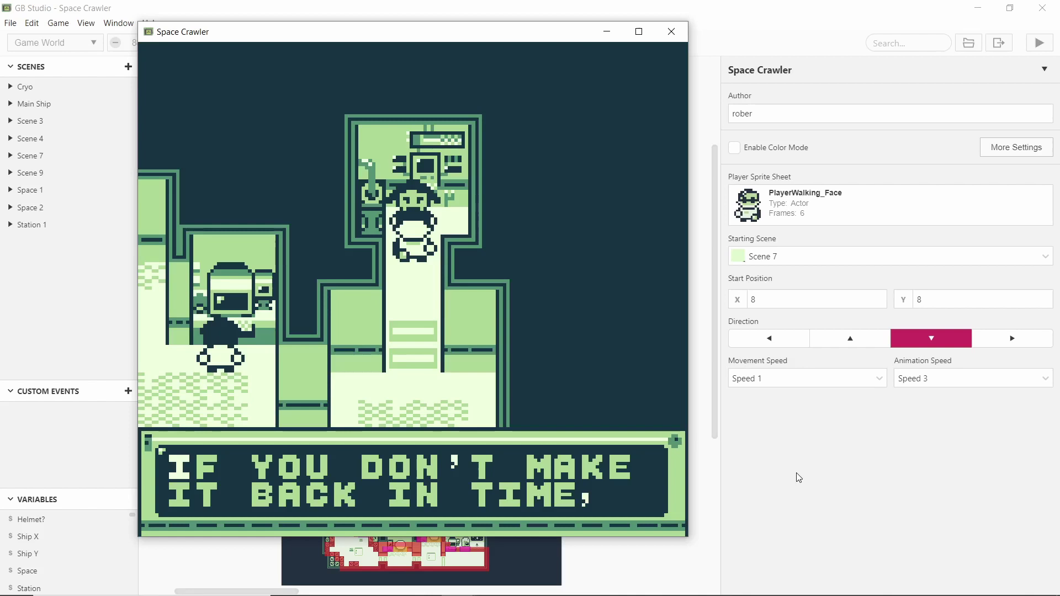
key(z)
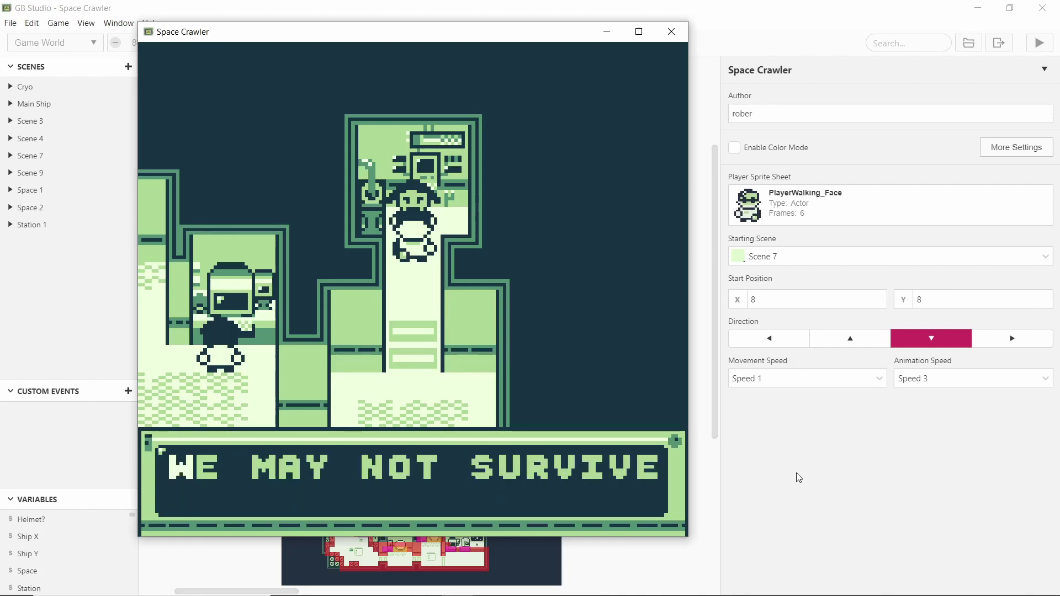
key(z)
Walk south to the cryo-tank room and read through the dialogue of the character standing there.
key(Down)
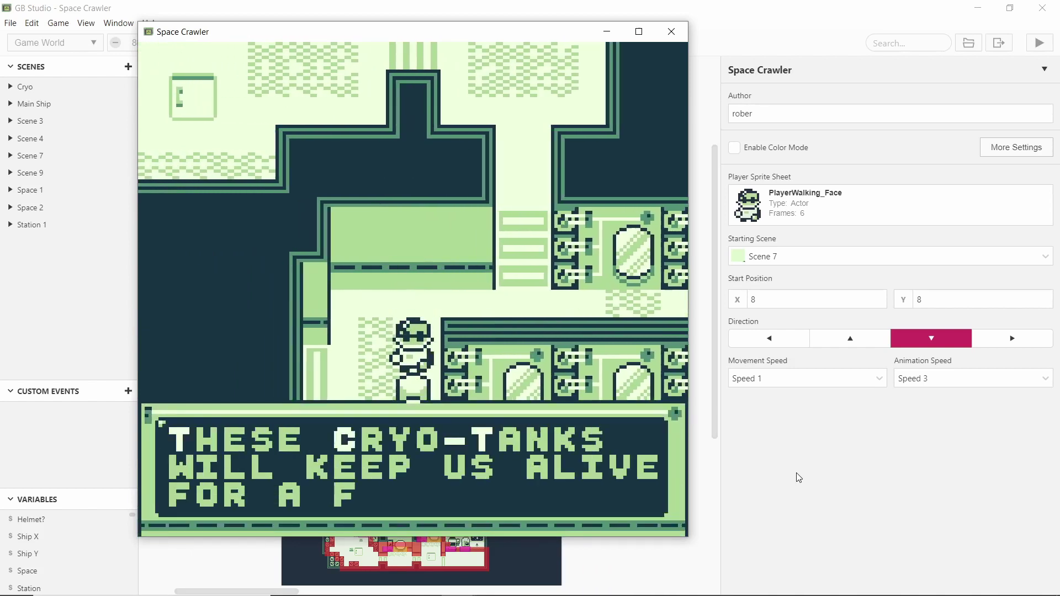
key(z)
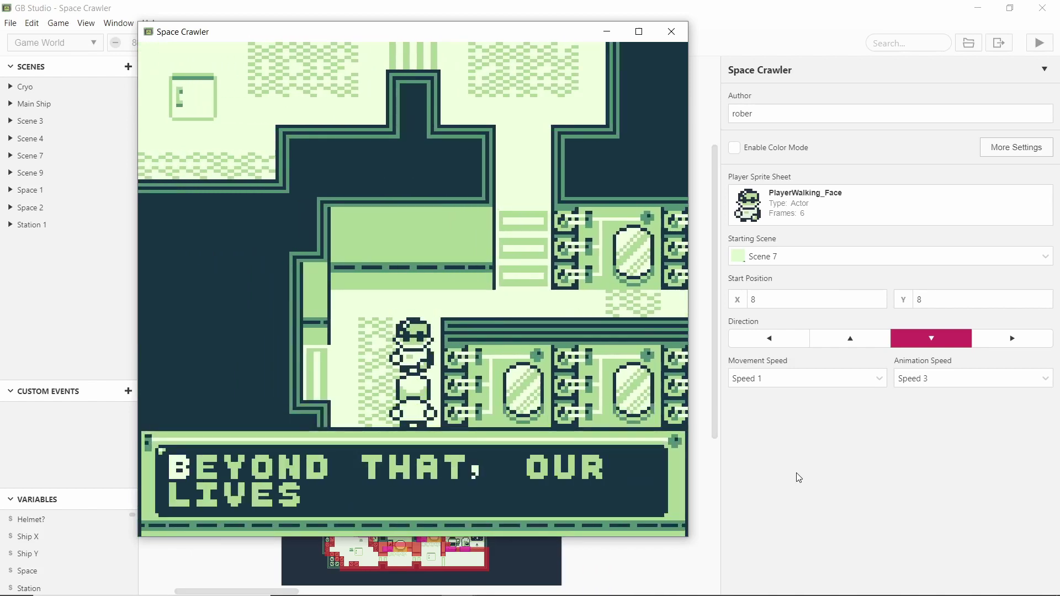
key(z)
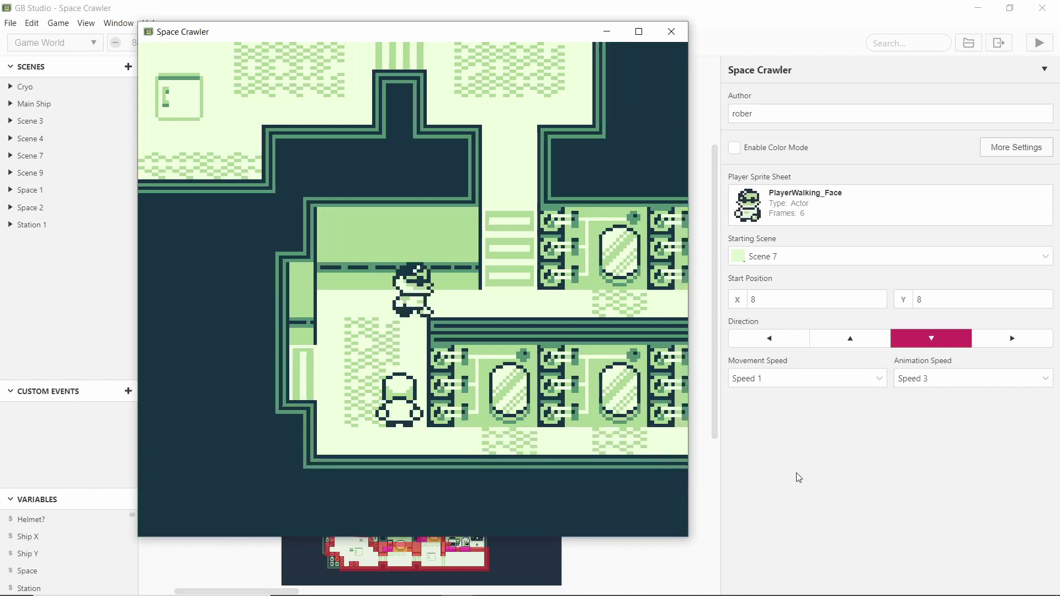
Walk the player along the upper row of cryo-tanks and back to the room's north exit.
key(Right)
key(Left)
key(Right)
key(Up)
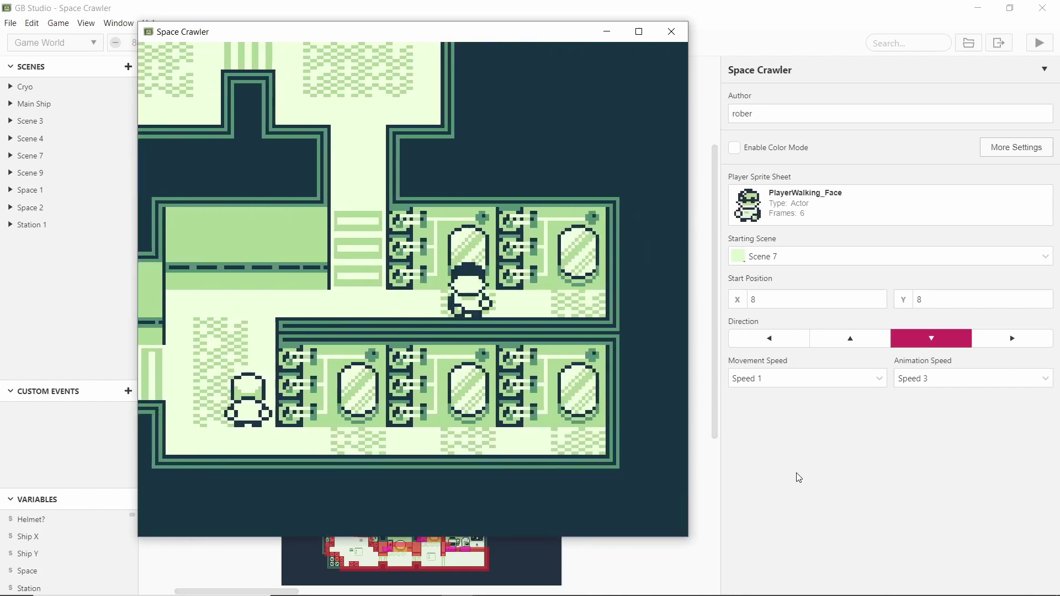
key(Left)
key(Right)
key(Left)
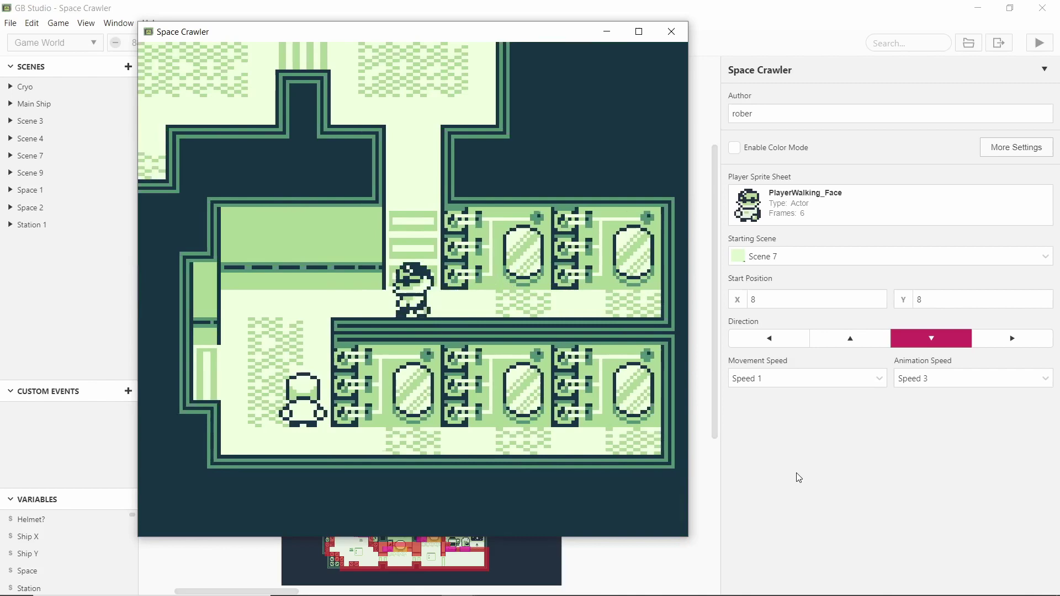
Leave the cryo-tank room northward and walk back toward the central hall.
key(Up)
key(Left)
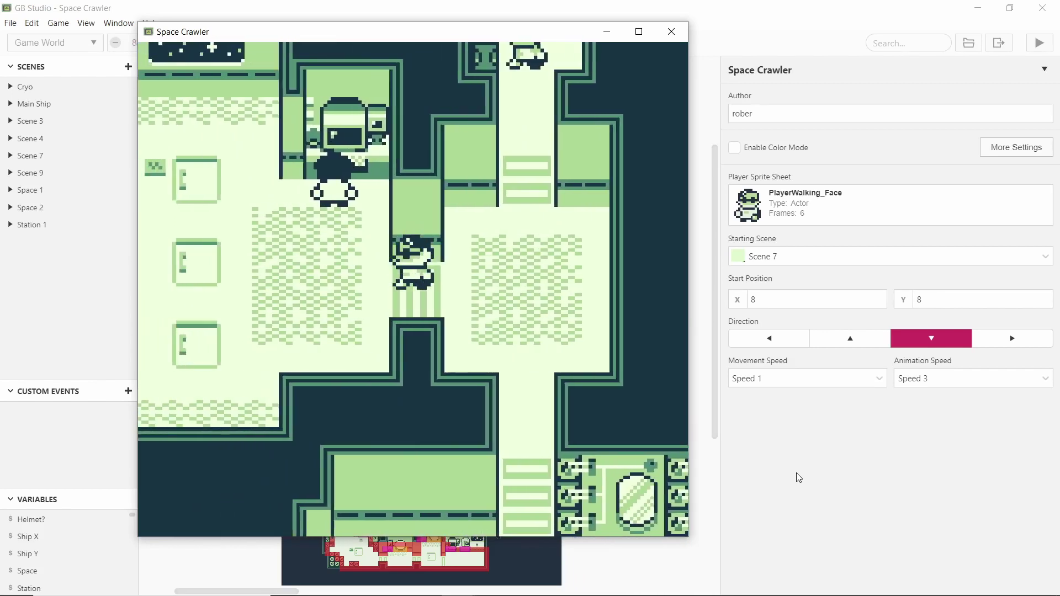
key(Up)
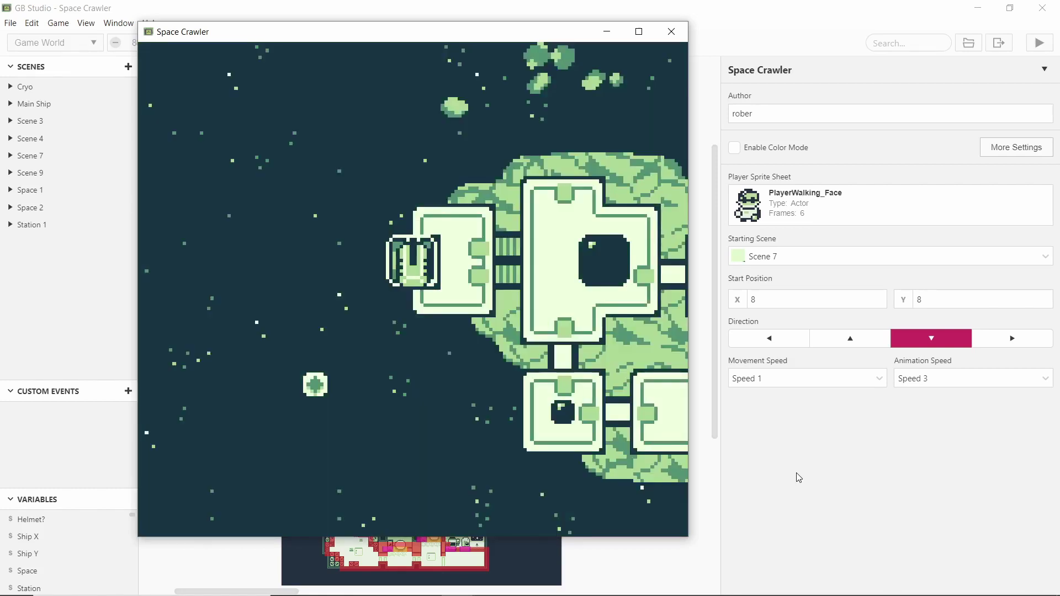
Undock the spaceship and fly it south of the dock, then around to the station's north side.
key(Left)
key(Down)
key(Right)
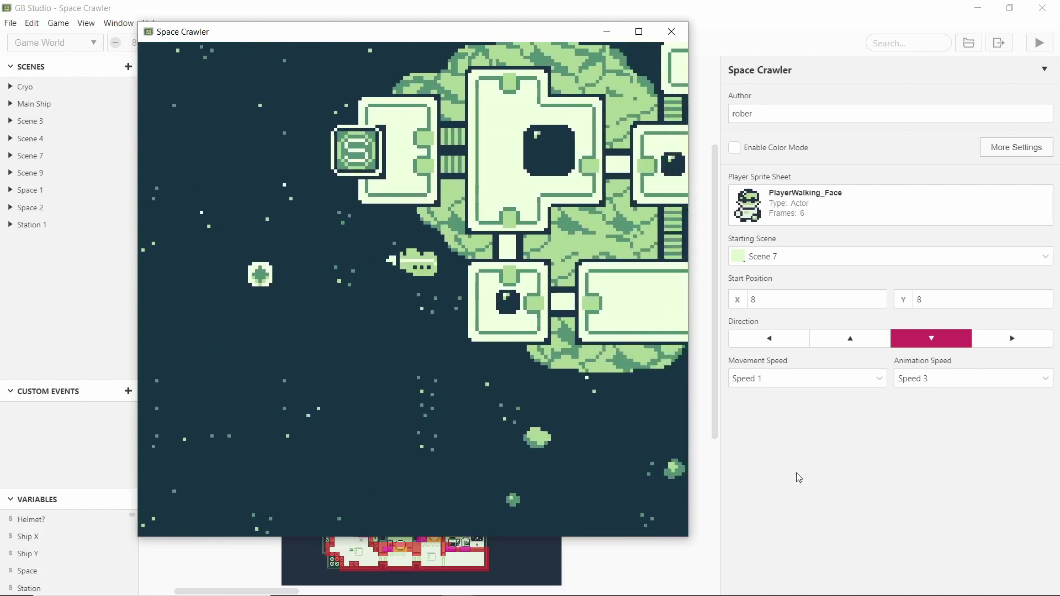
key(Down)
key(Up)
key(Left)
key(Up)
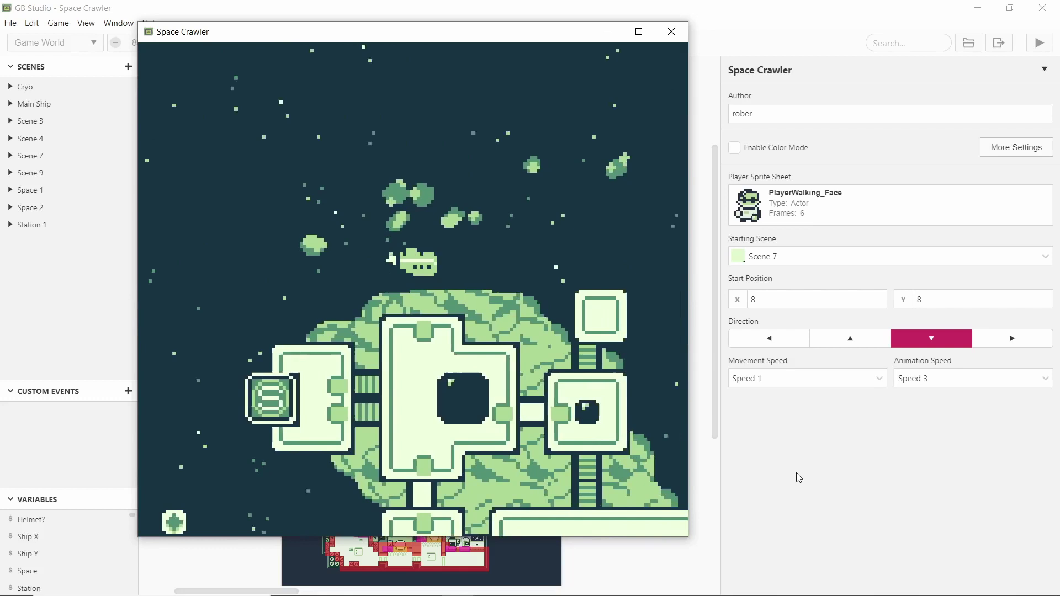
Fly the spaceship down the station's east side and along its south side toward the west.
key(Down)
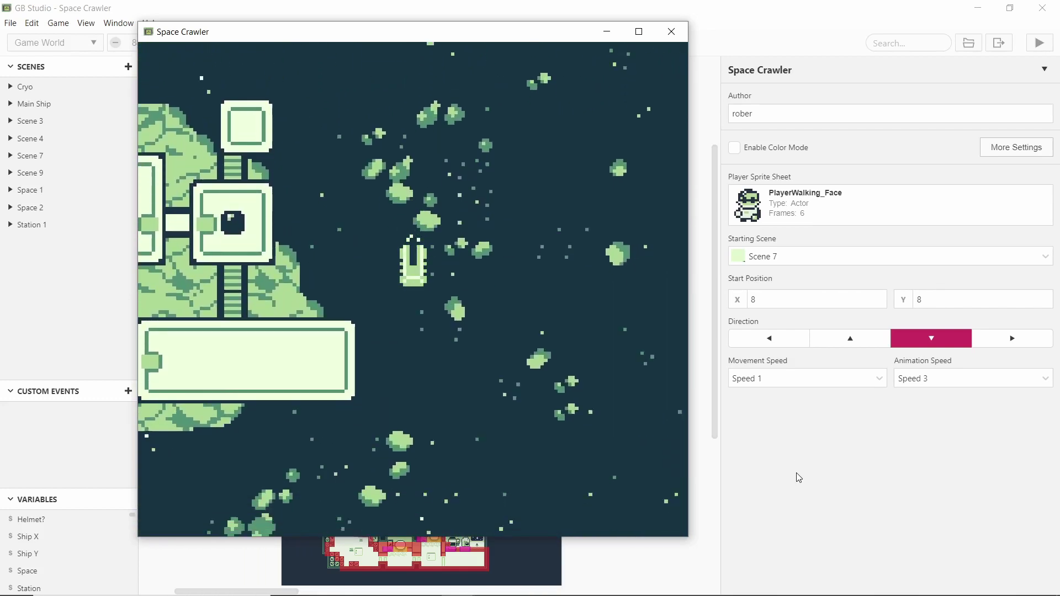
key(Left)
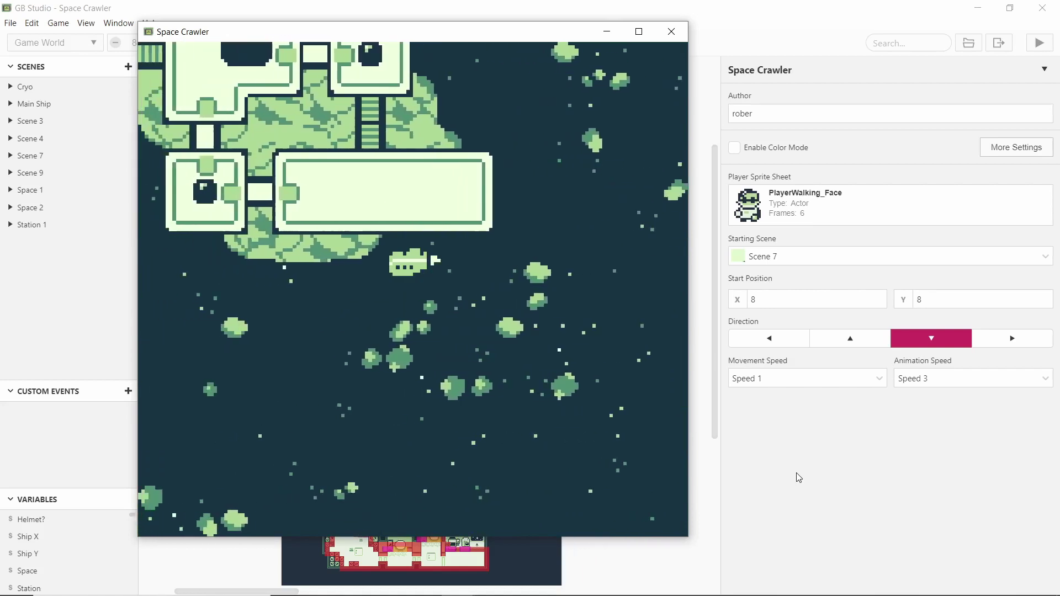
key(Down)
key(Left)
key(Up)
key(Left)
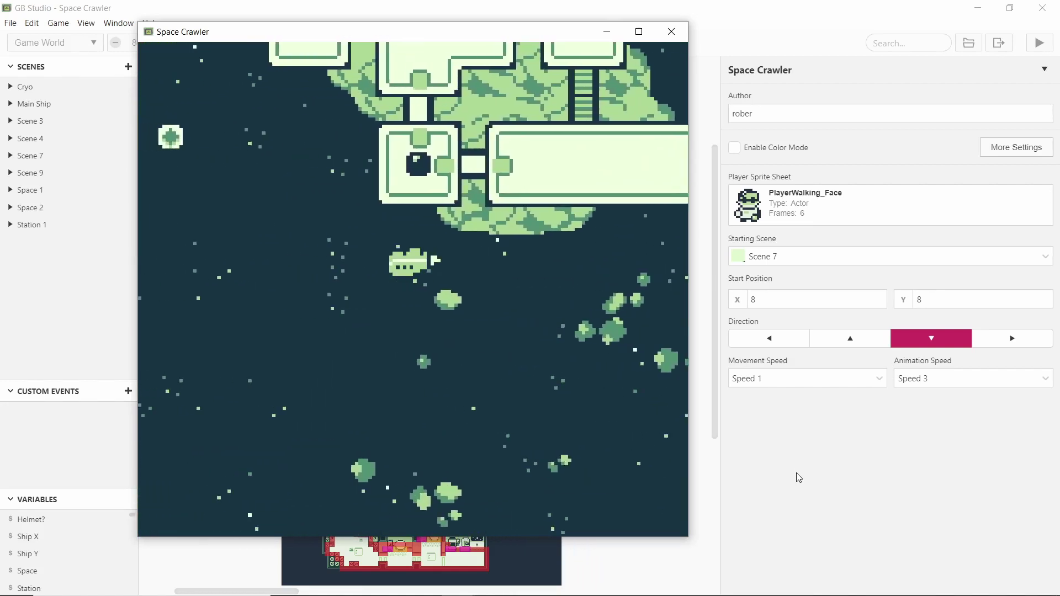
key(Up)
key(Left)
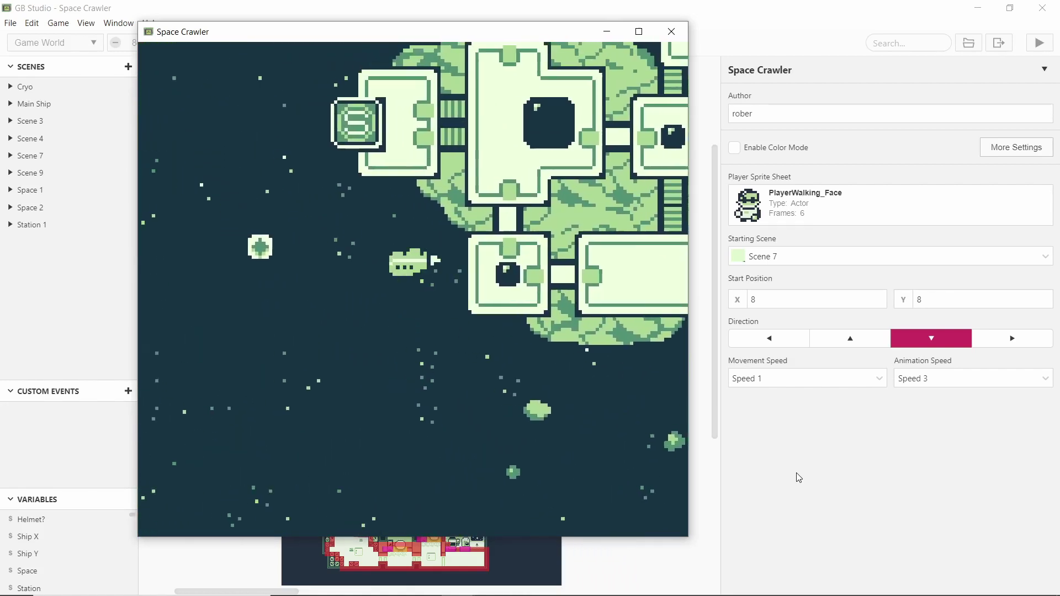
Steer the spaceship back to the station's dock and switch to the ship's interior.
key(Up)
key(Right)
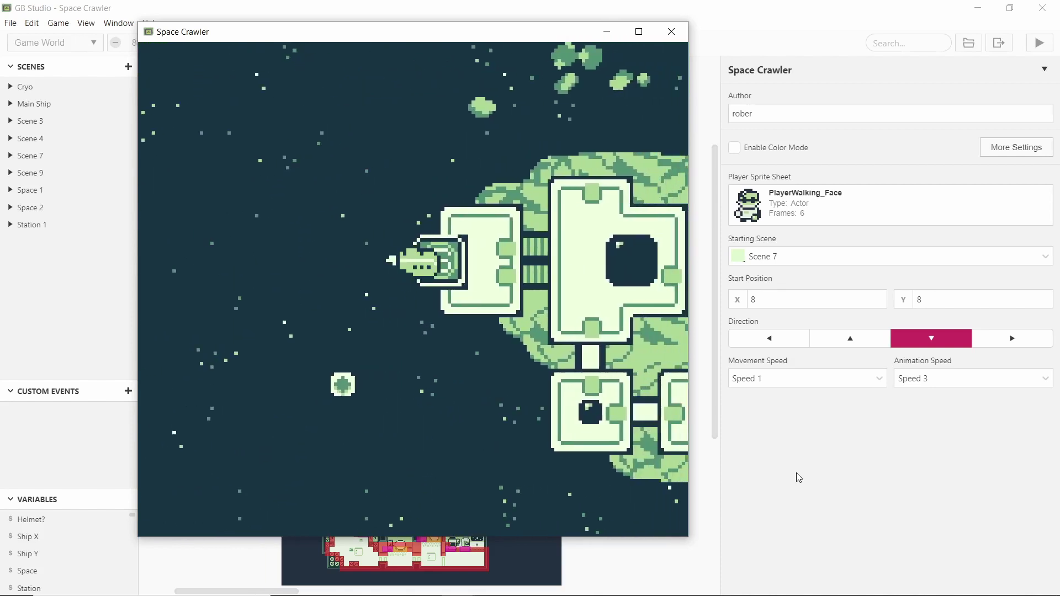
key(Left)
key(x)
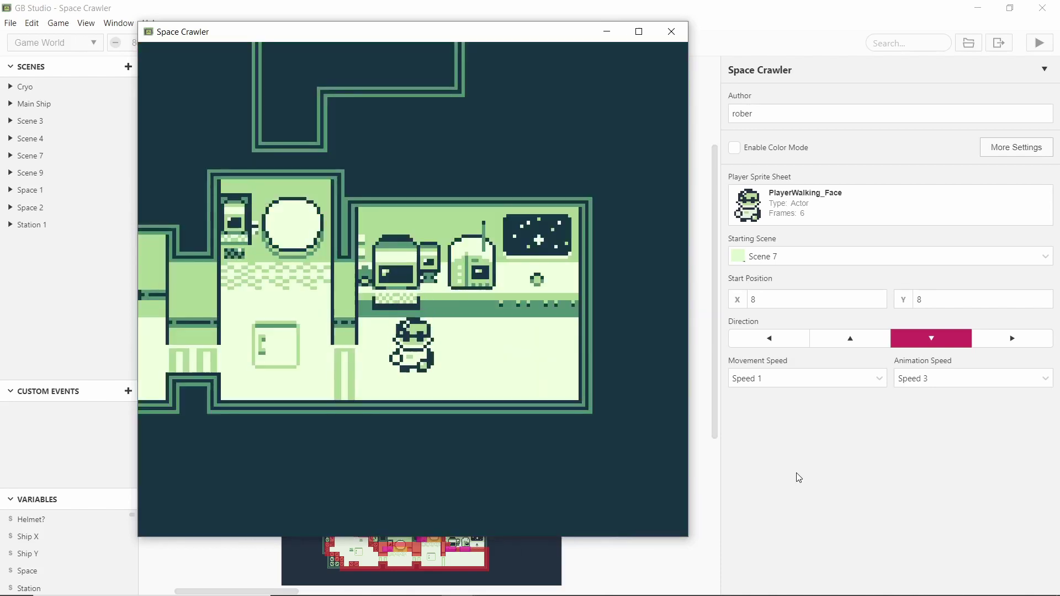
Walk west from the cockpit, go through the adjoining room's round door, visit the mirror room and return to the ship.
key(Left)
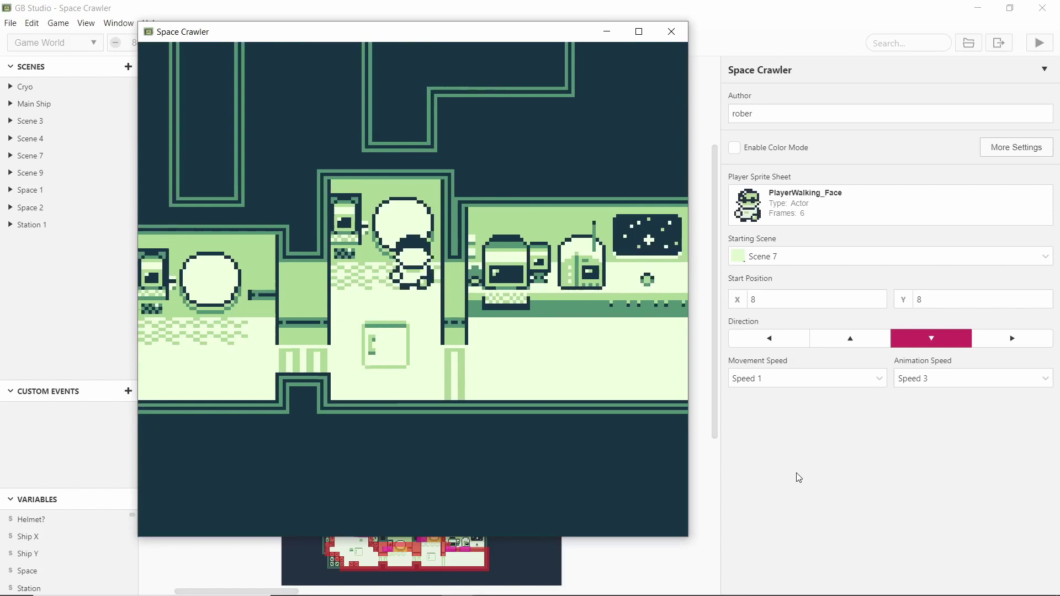
key(Left)
key(Up)
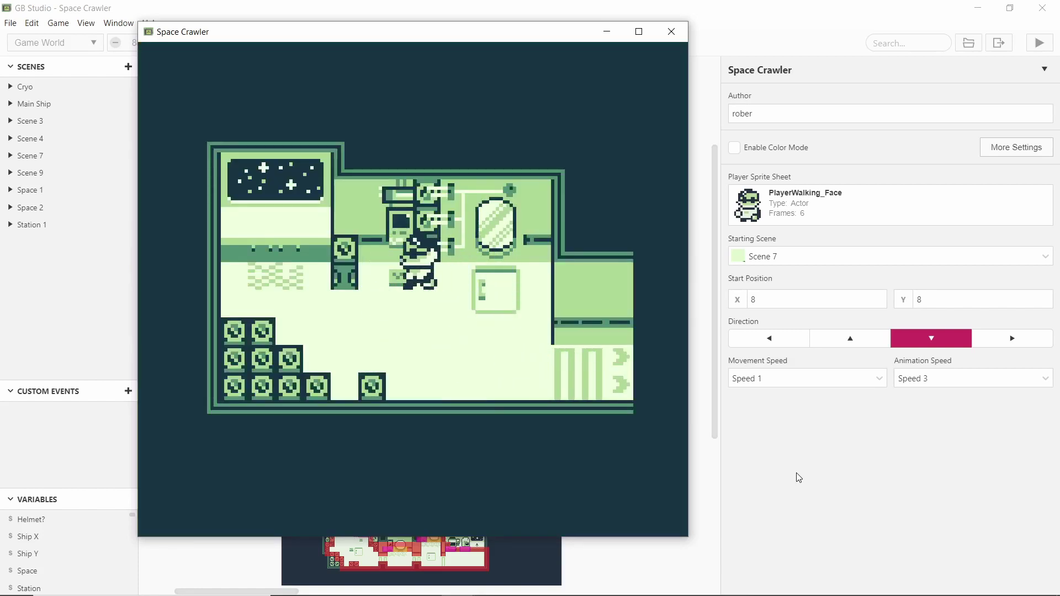
key(z)
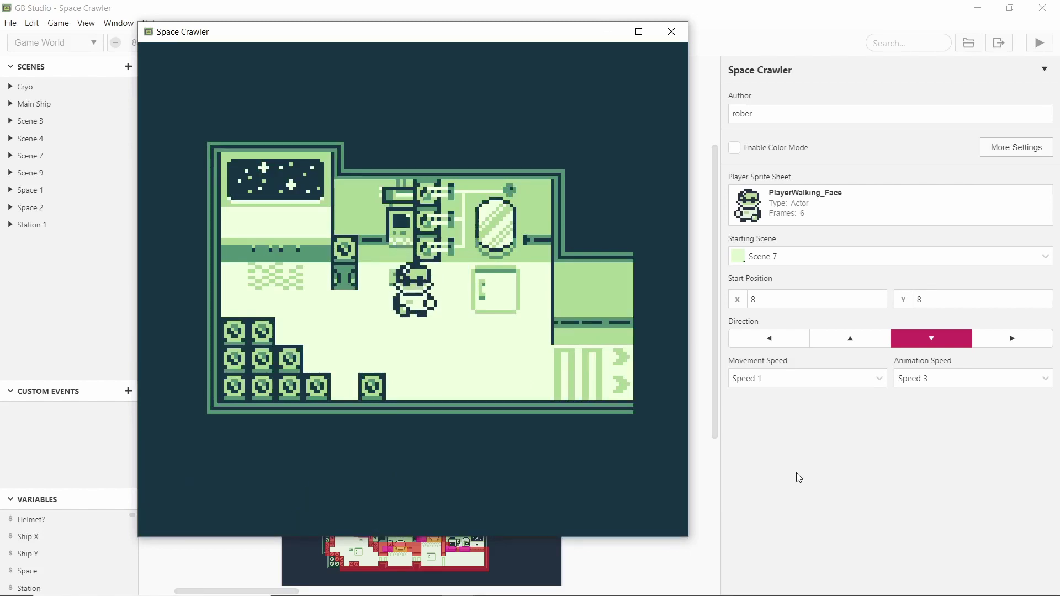
key(Down)
key(Right)
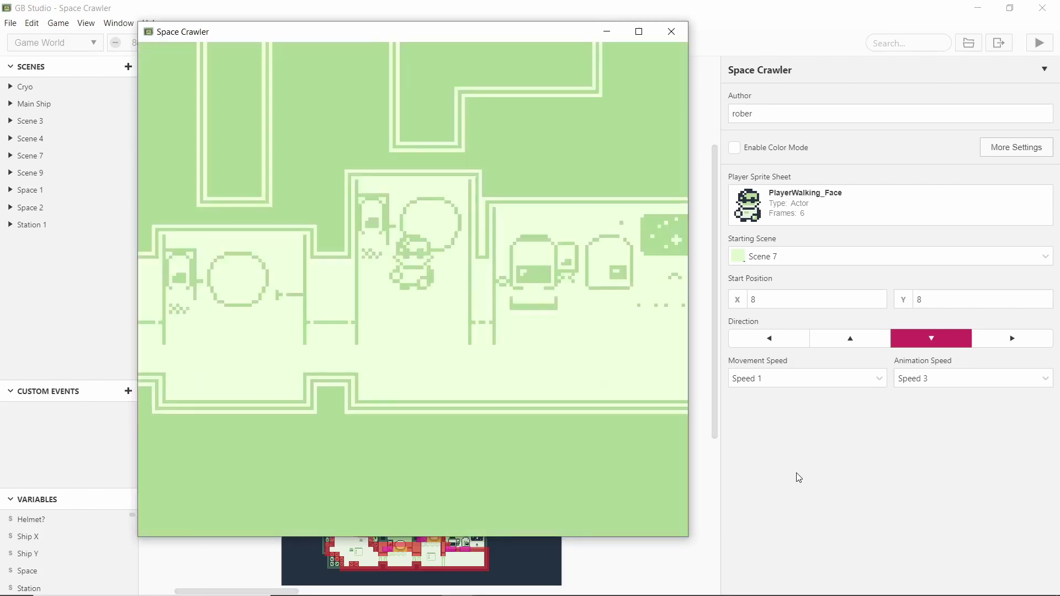
Walk west to the ship's next round door and pass through the three-door corridor into the plant room.
key(Down)
key(Left)
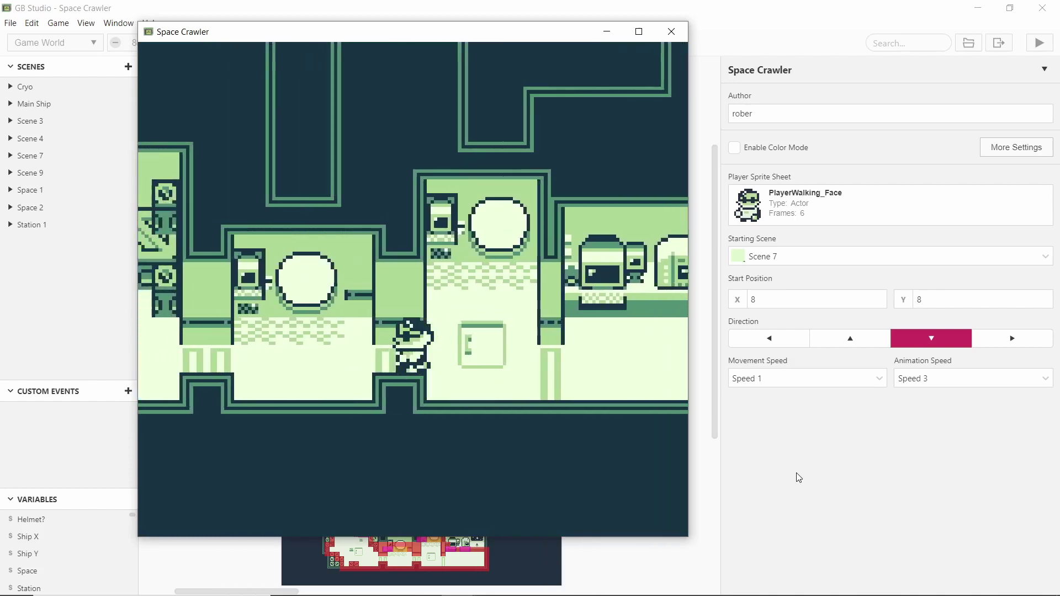
key(Down)
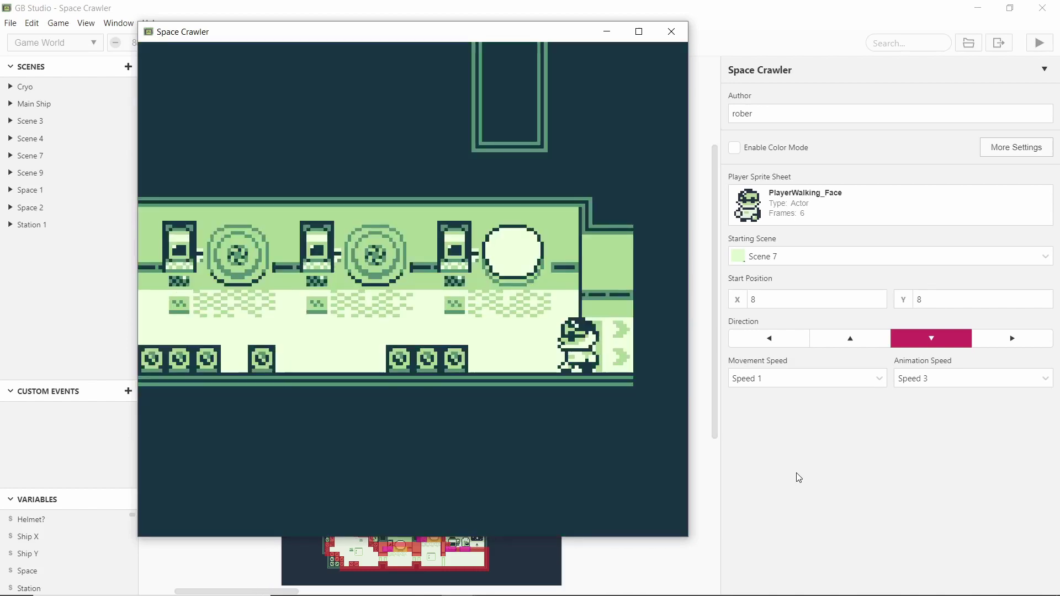
key(Left)
key(Up)
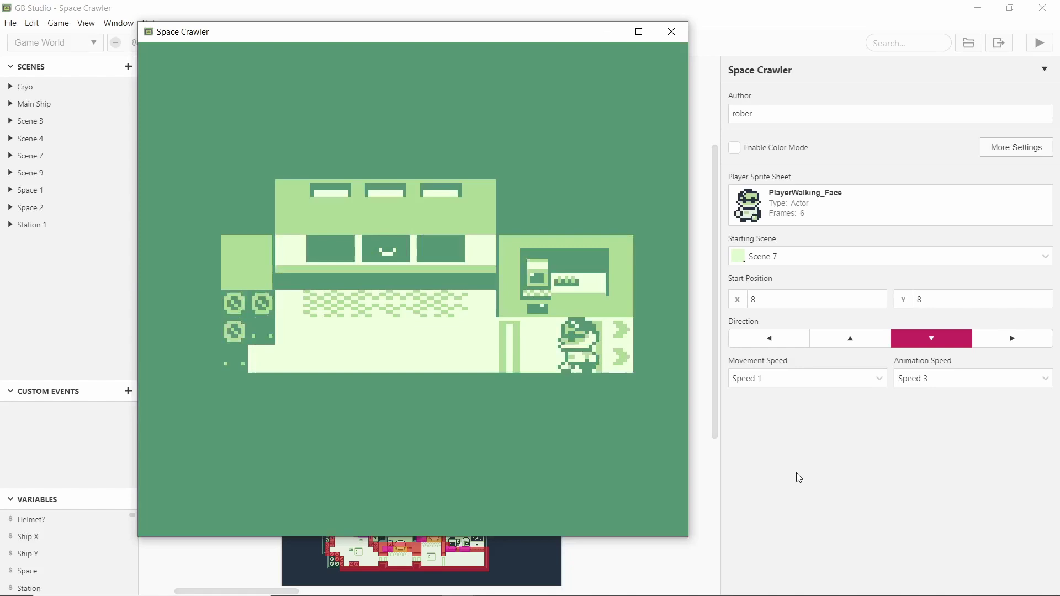
Approach the plant room's planters, step back to check the growth animation, and walk to the west end of the planters.
key(Left)
key(Up)
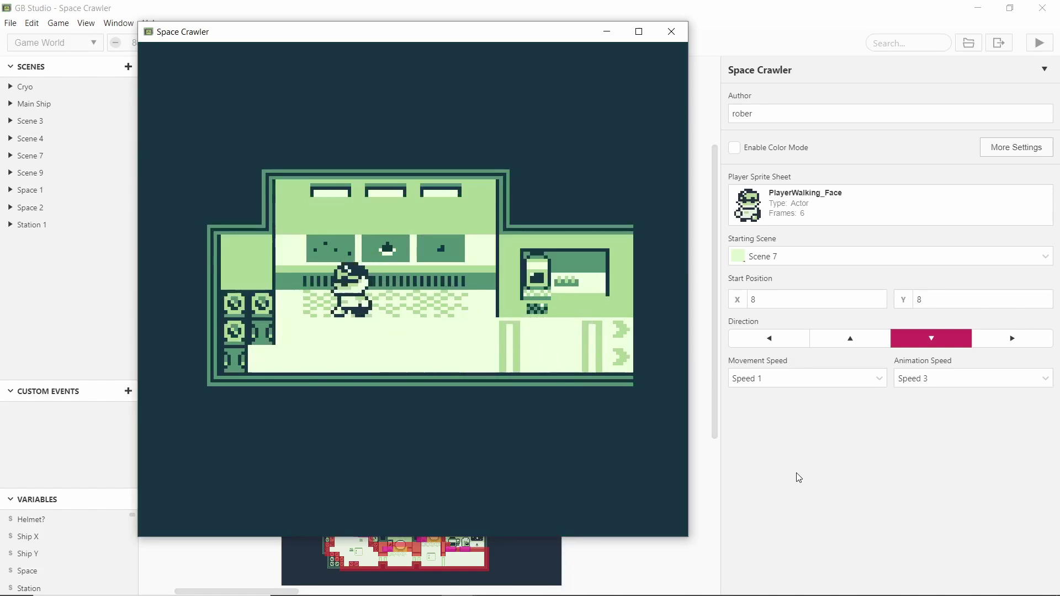
key(Down)
key(Right)
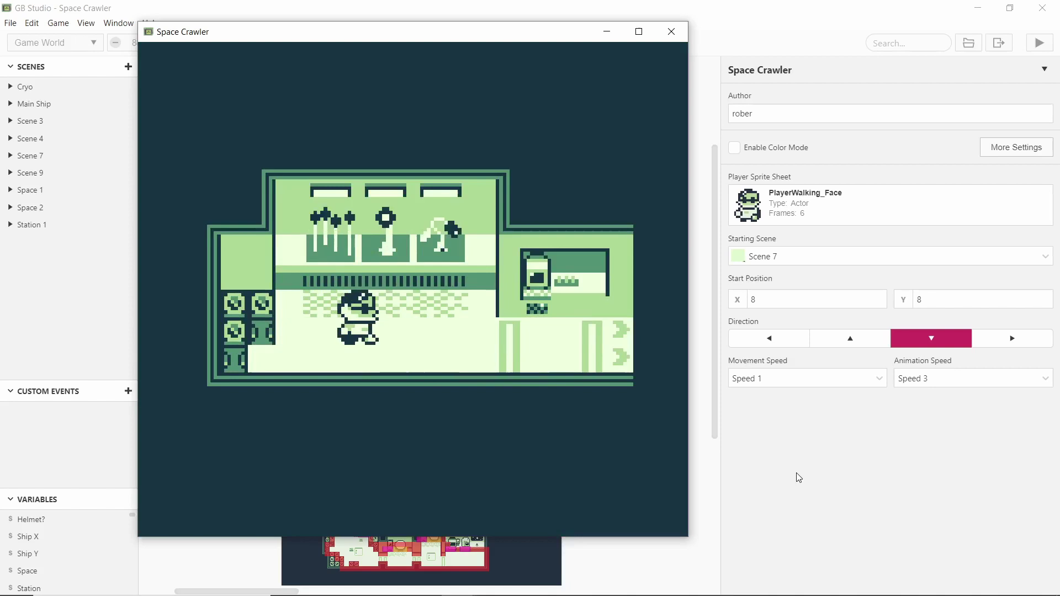
key(Left)
key(Up)
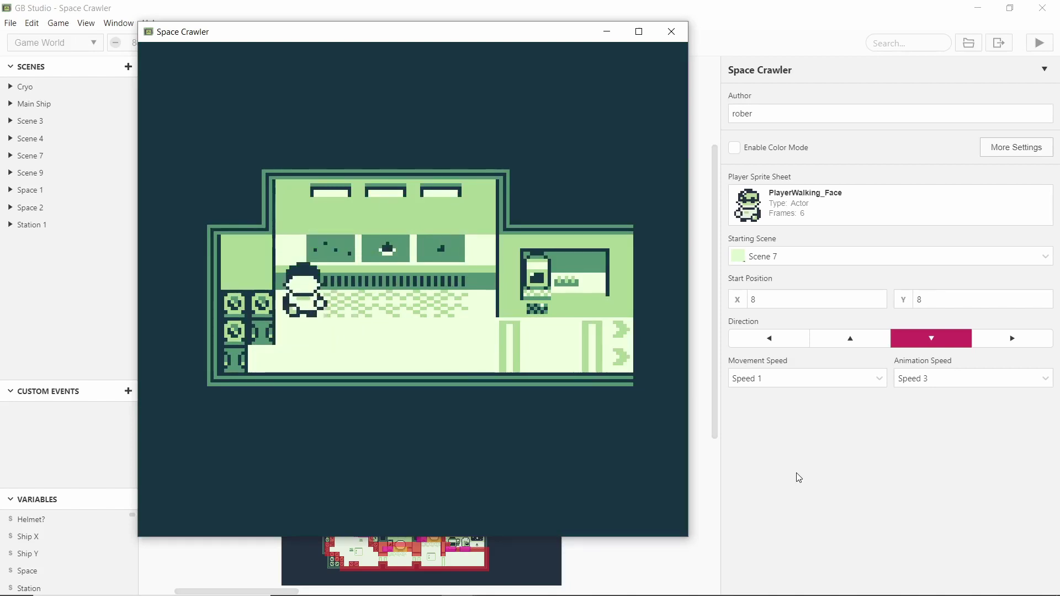
Examine the three planters one after another from west to east, closing each description.
key(Right)
key(Up)
key(z)
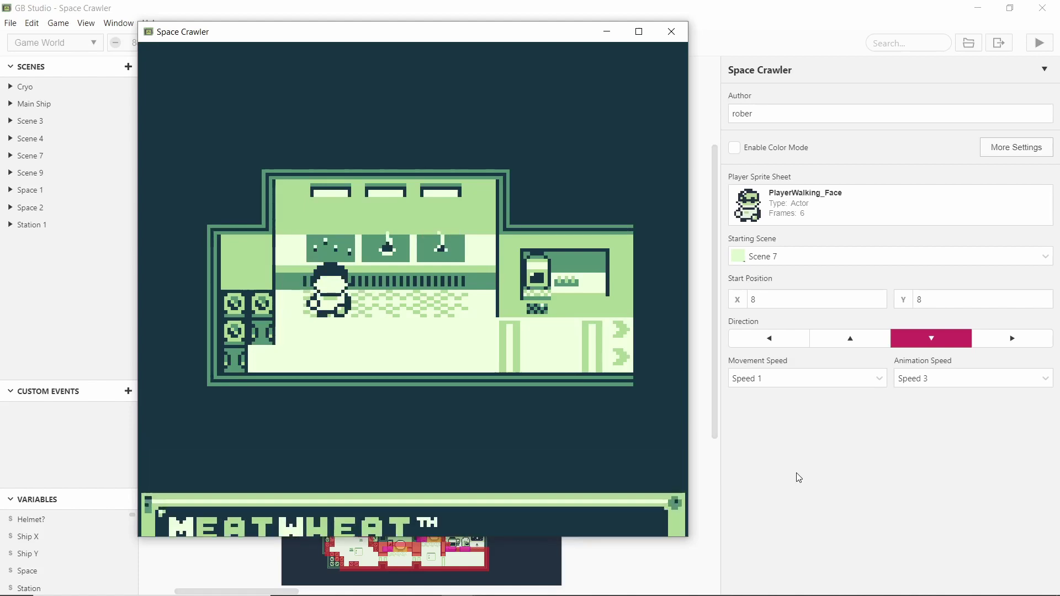
key(z)
key(Right)
key(Up)
key(z)
key(z)
key(Right)
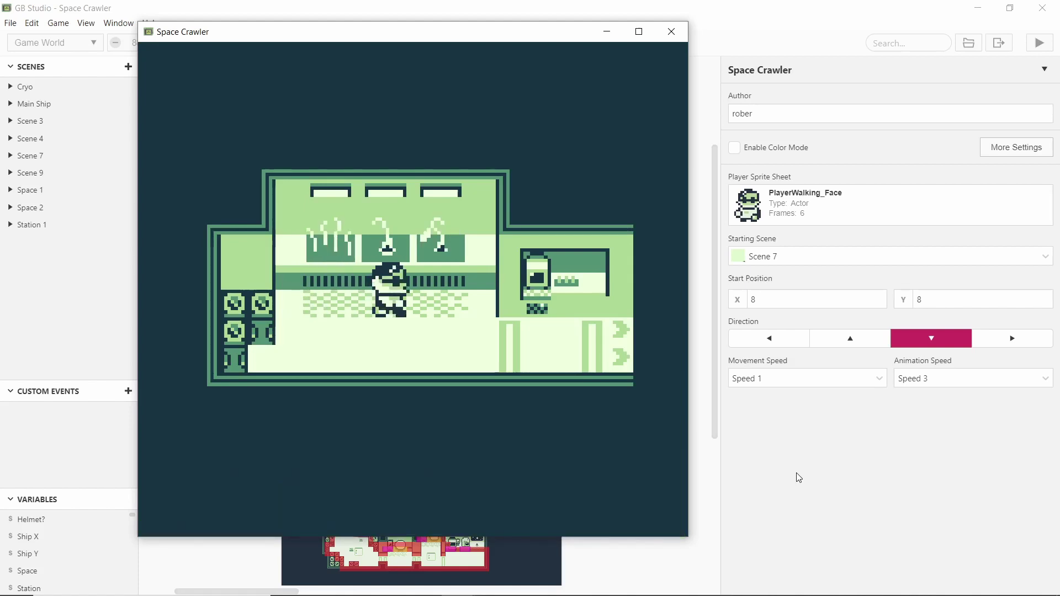
key(Up)
key(z)
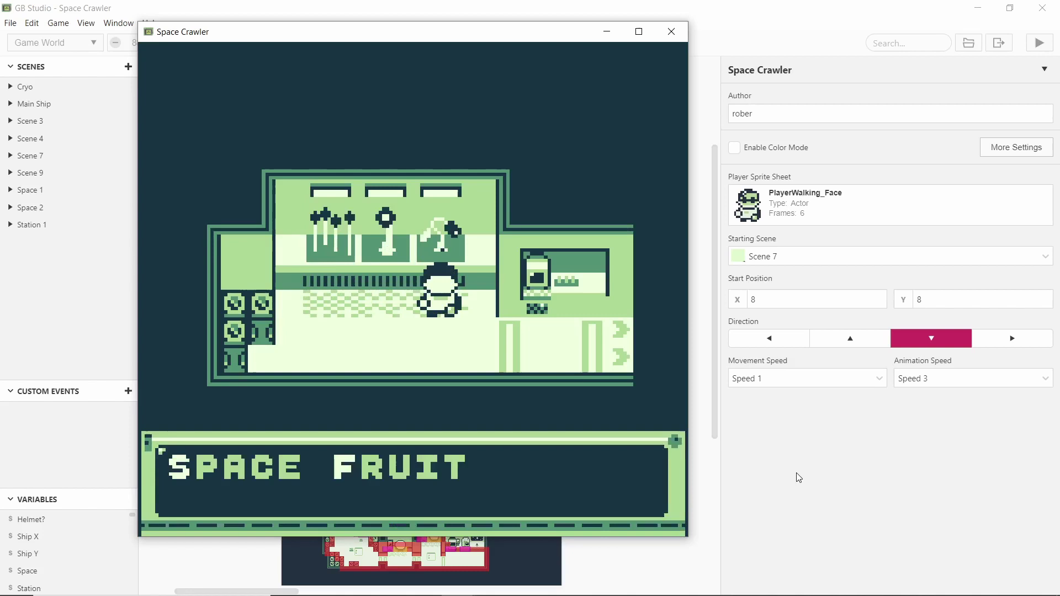
key(z)
Step back from the planters, pace in front of them, and leave the plant room eastward for the three-door corridor.
key(Down)
key(Left)
key(Right)
key(Up)
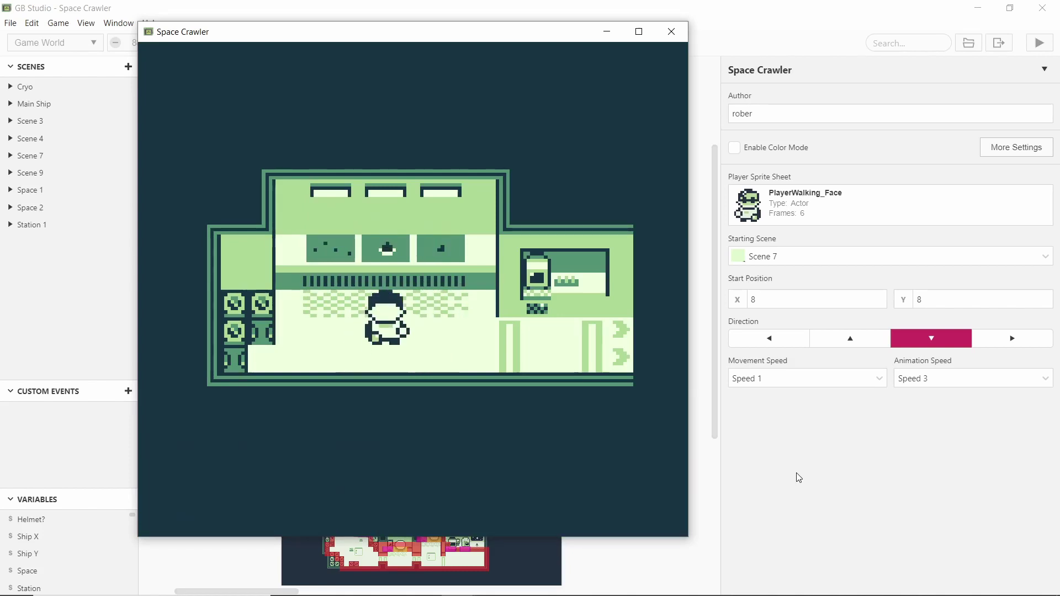
key(Left)
key(Right)
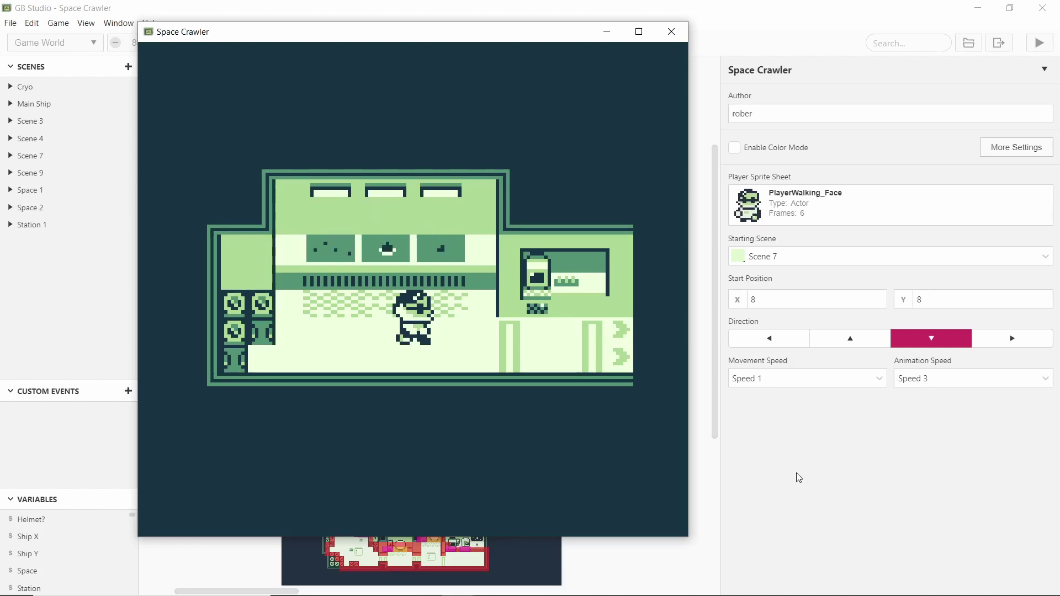
key(Right)
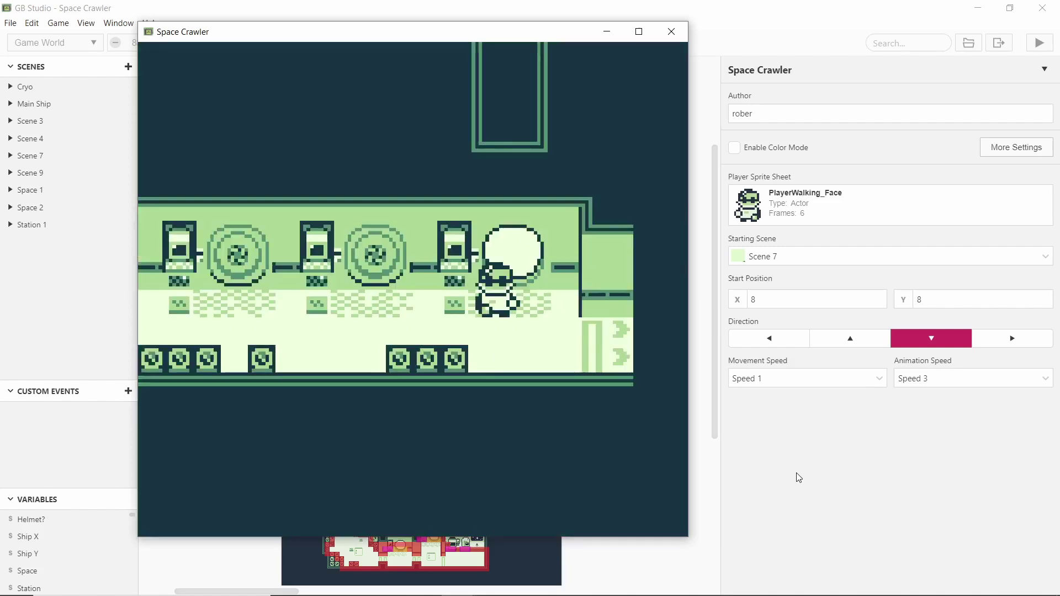
Walk west to the corridor's middle round door, turn around and leave by the east exit to the main ship.
key(Left)
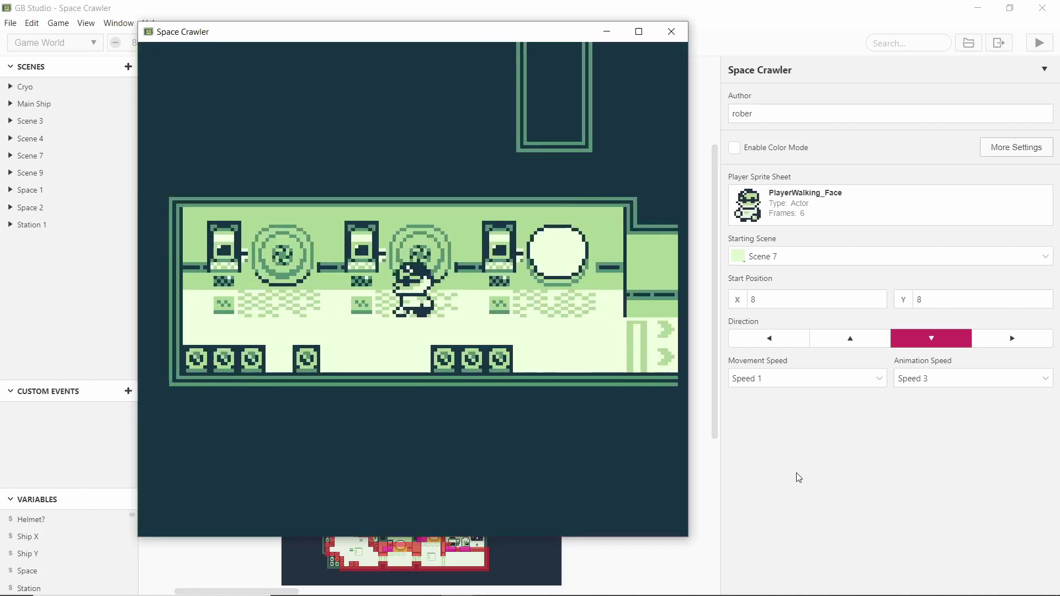
key(Down)
key(Right)
key(Right)
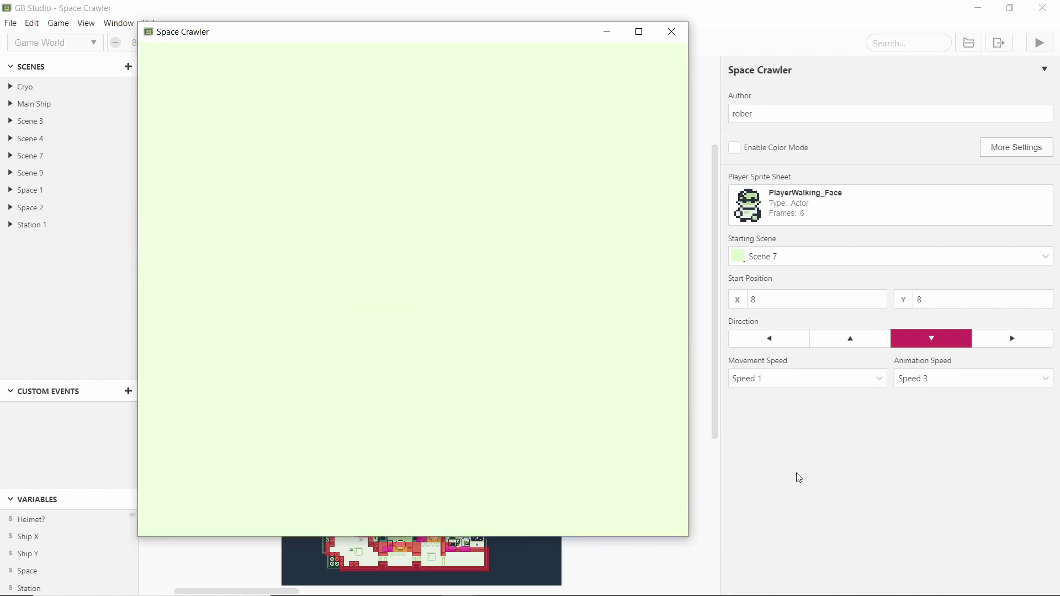
Walk west into the cargo room, try its north airlock door and dismiss the airlock message.
key(Left)
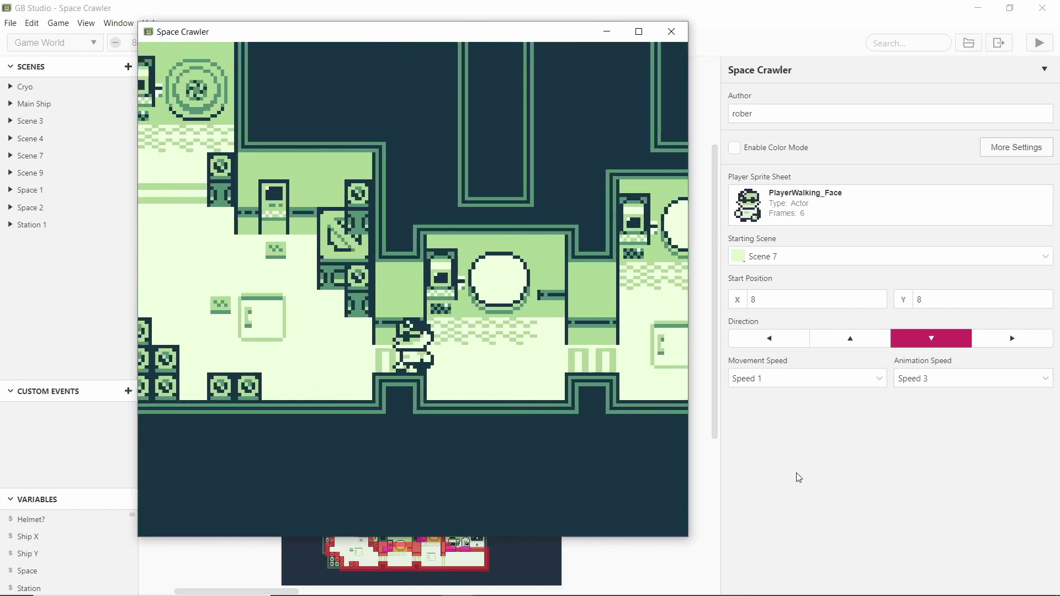
key(Up)
key(Up)
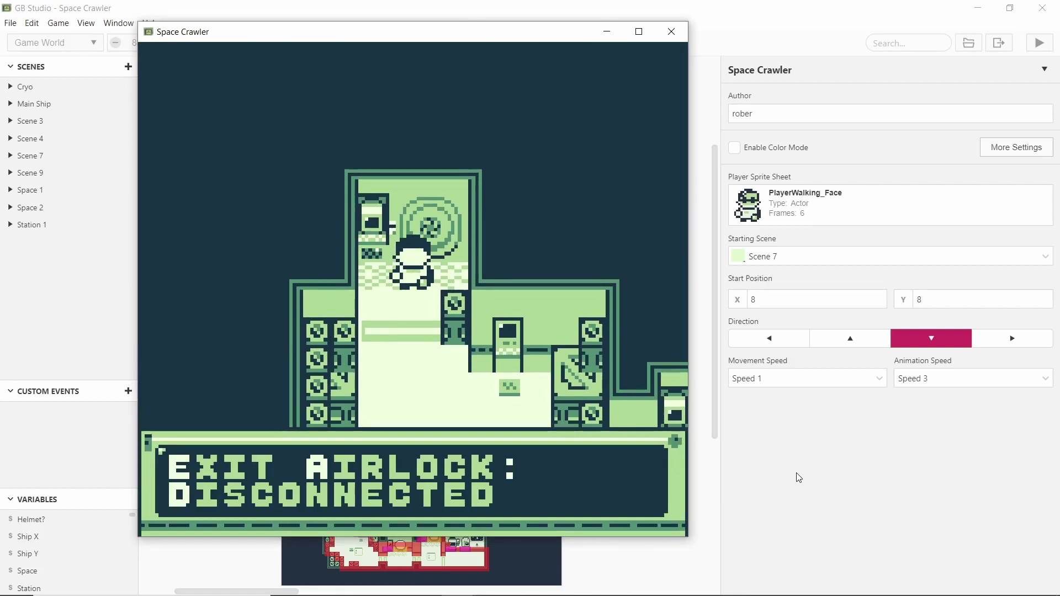
key(z)
Walk from the airlock down through the cargo room and east along the ship to the cockpit.
key(Down)
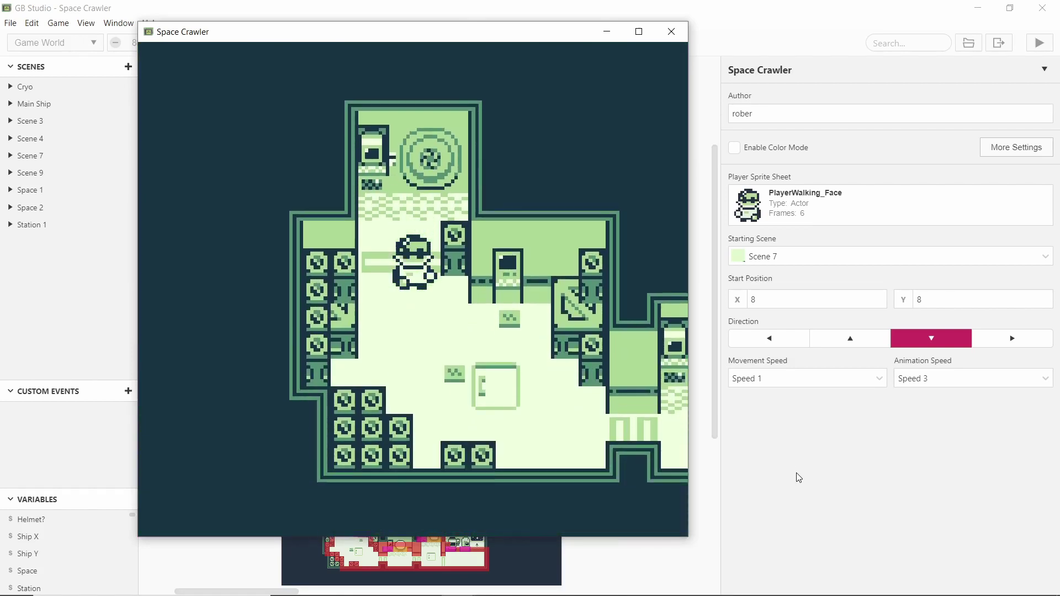
key(Right)
key(Down)
key(Right)
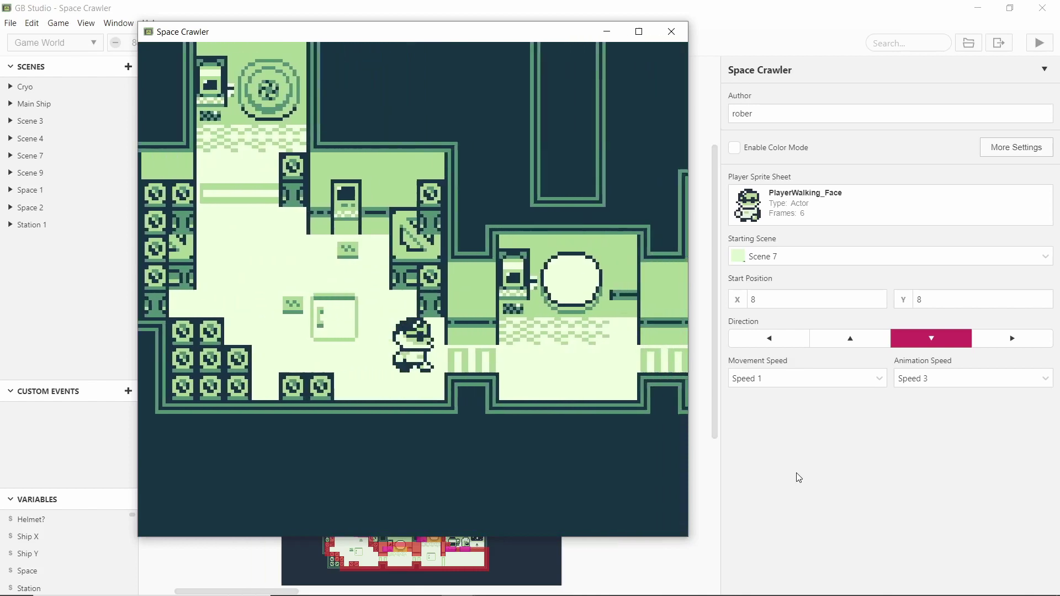
key(Right)
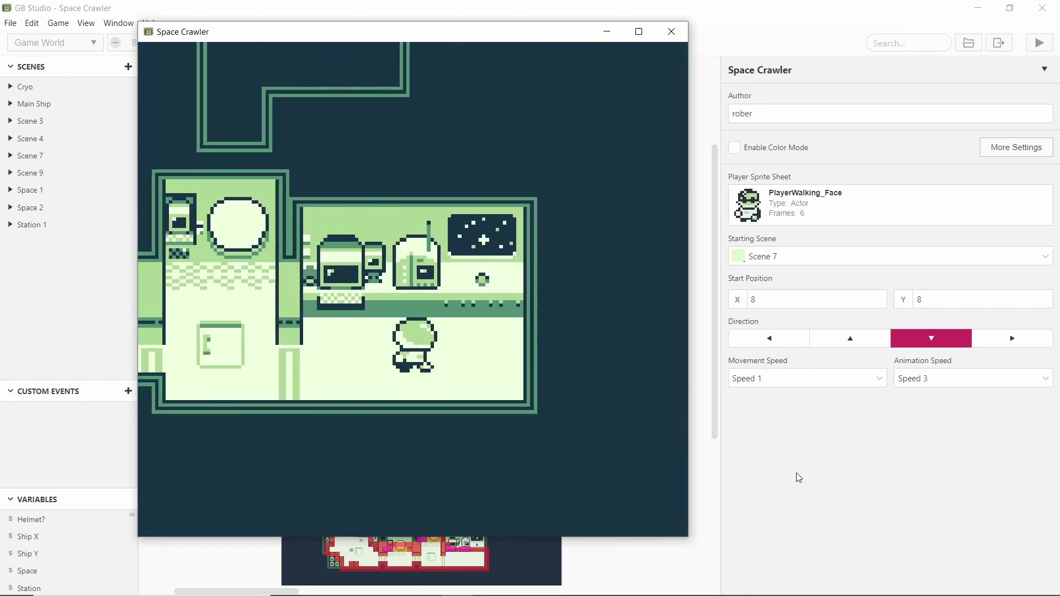
Walk back and forth between the cockpit and the rooms west of it, with and without the helmet.
key(Right)
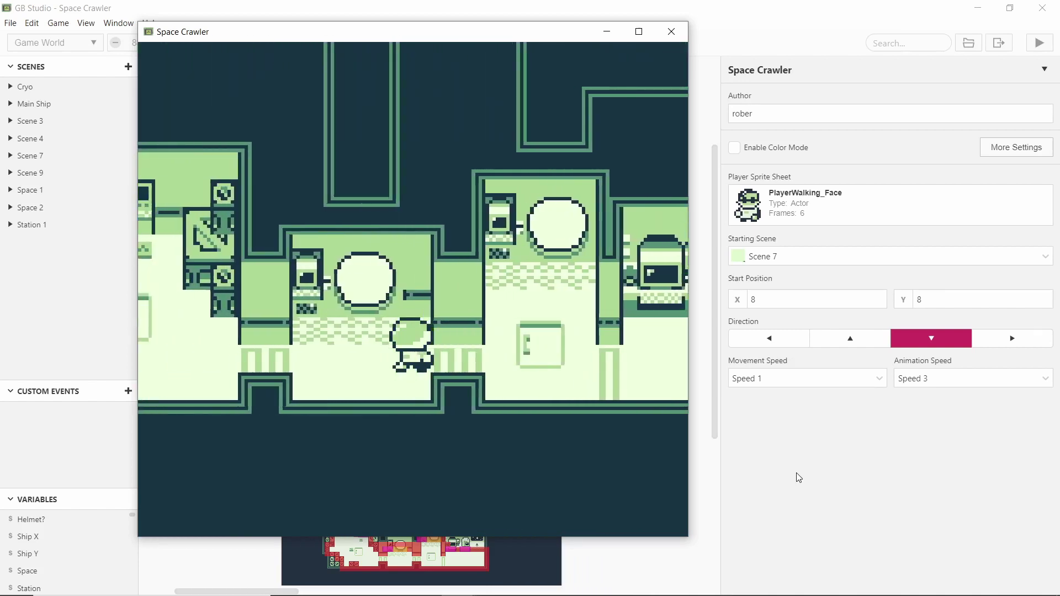
key(Right)
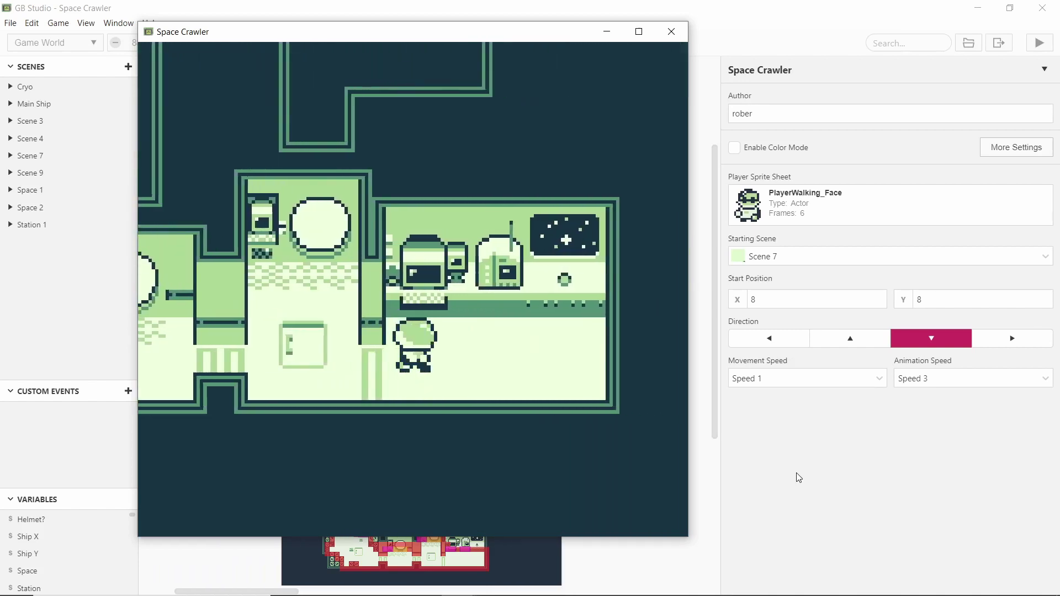
key(Left)
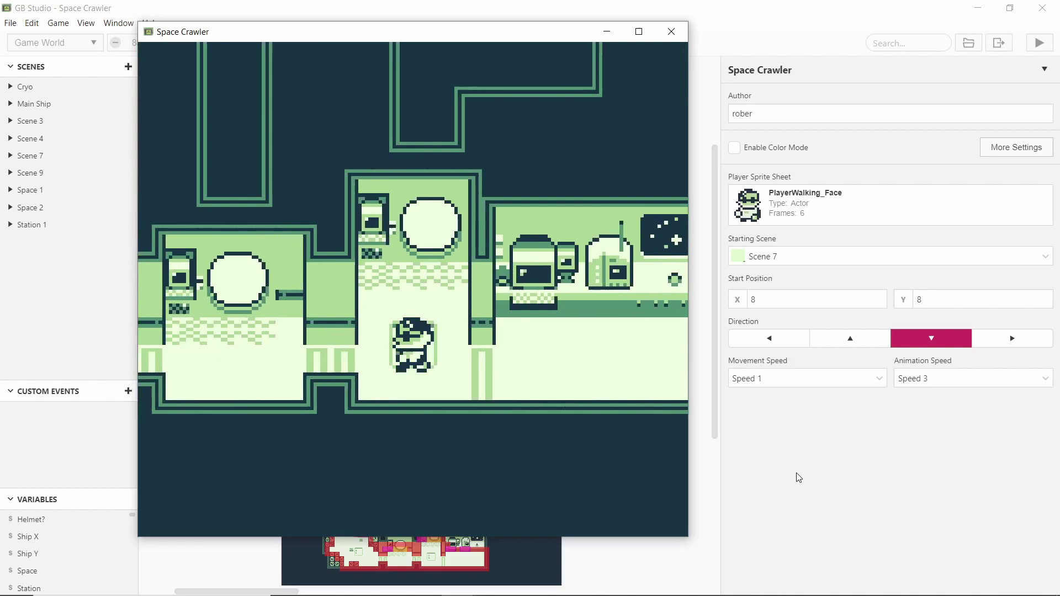
key(Right)
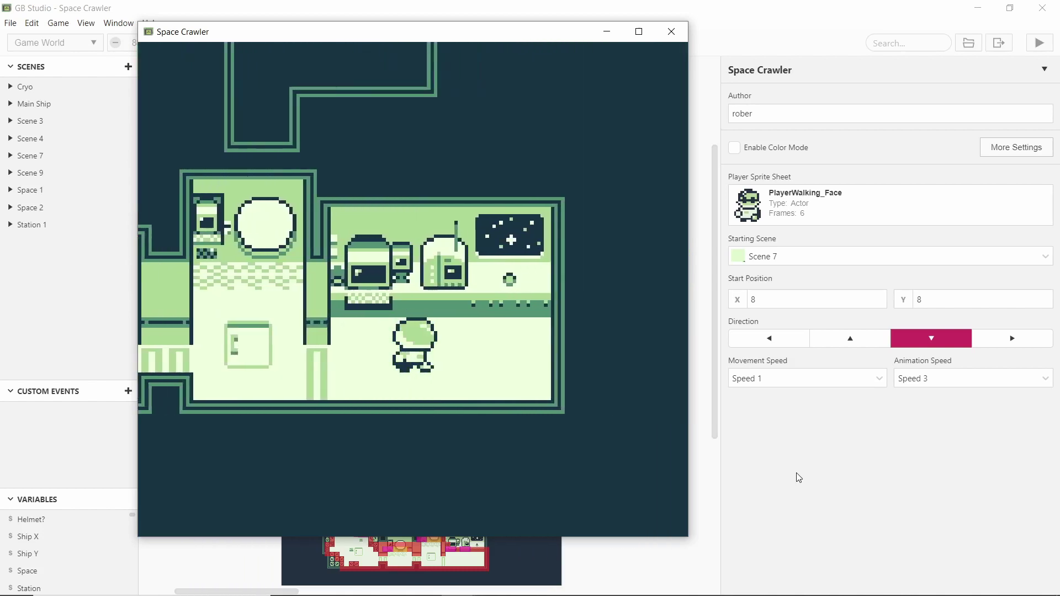
Step up to the cockpit's control console and use it to switch to flying the spaceship.
key(Left)
key(Right)
key(Up)
key(z)
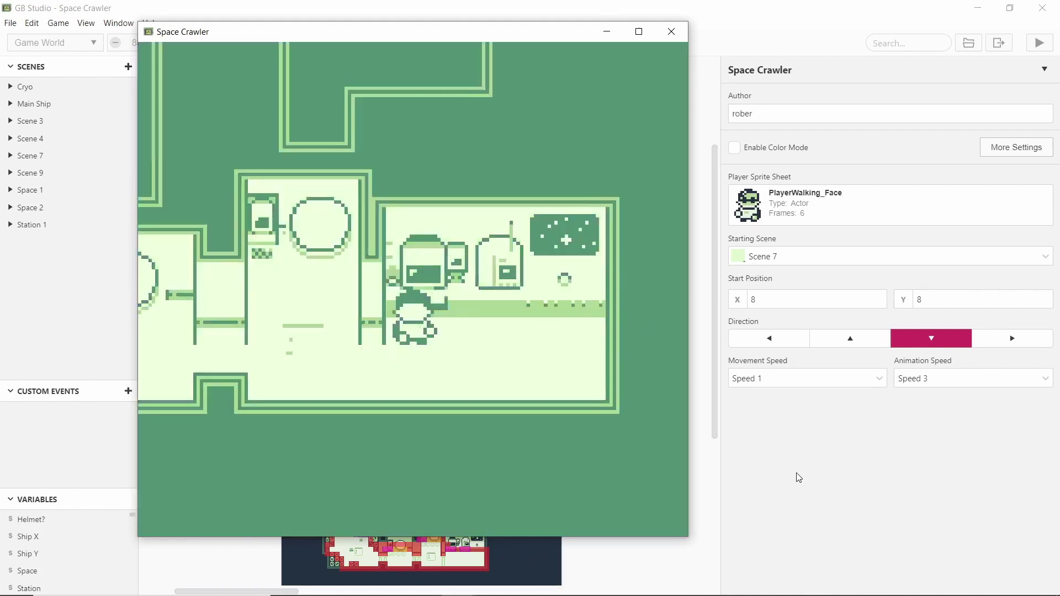
Fly the spaceship southeast below the first station, then east through open space to the next station's docks.
key(Down)
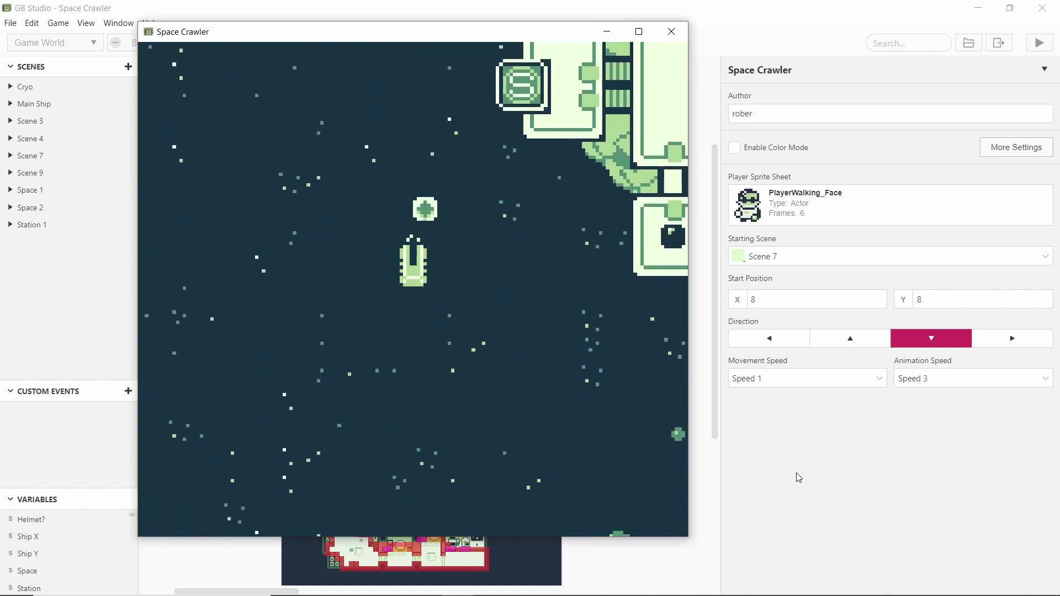
key(Right)
key(Down)
key(Right)
key(Down)
key(Right)
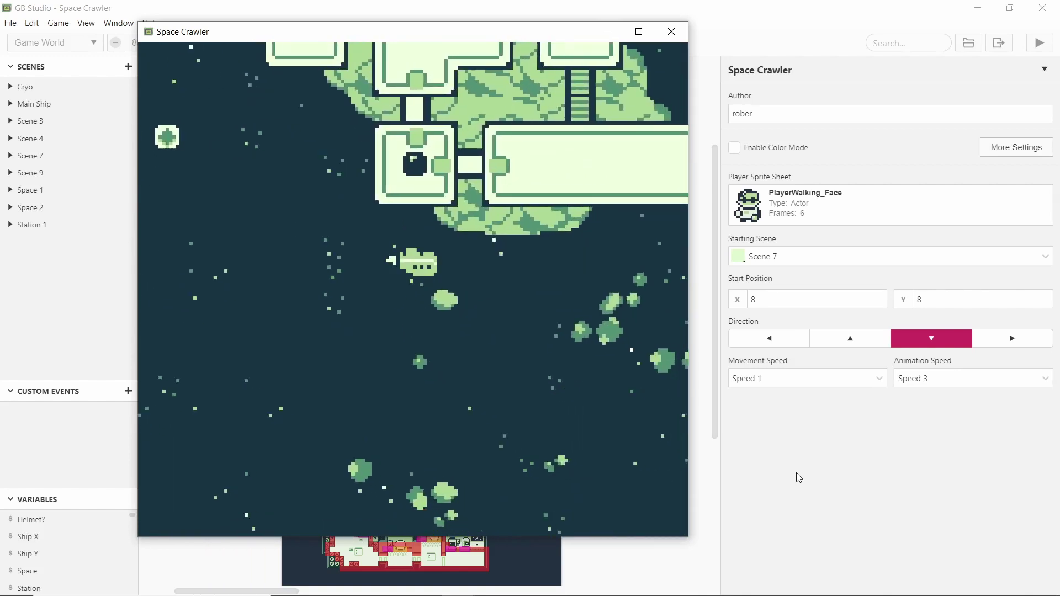
key(Right)
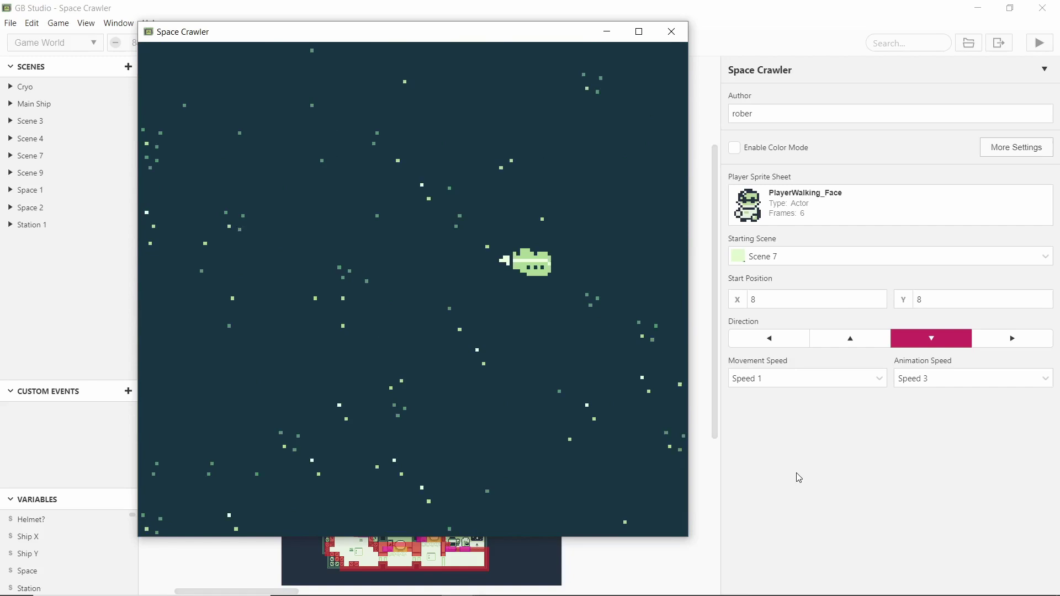
key(Right)
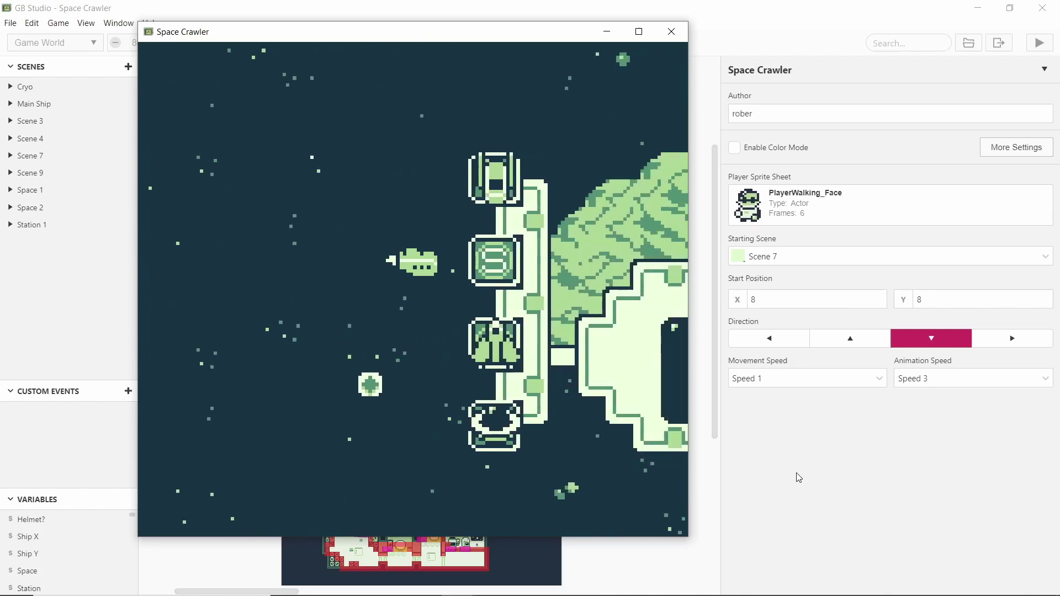
Fly the spaceship south along the second station's docks and east beneath its hull, turning back west.
key(Left)
key(Down)
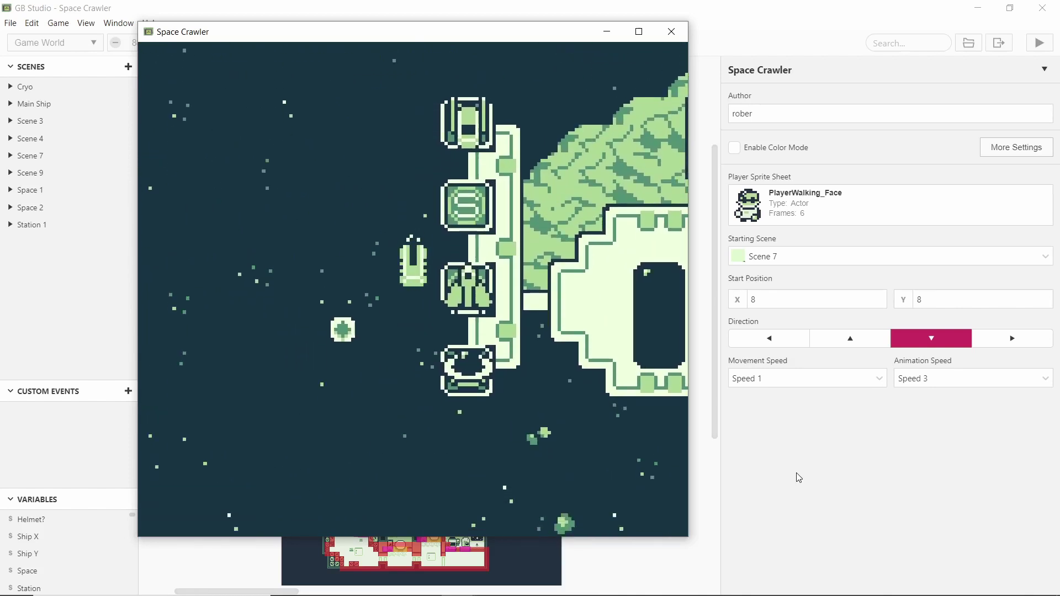
key(Right)
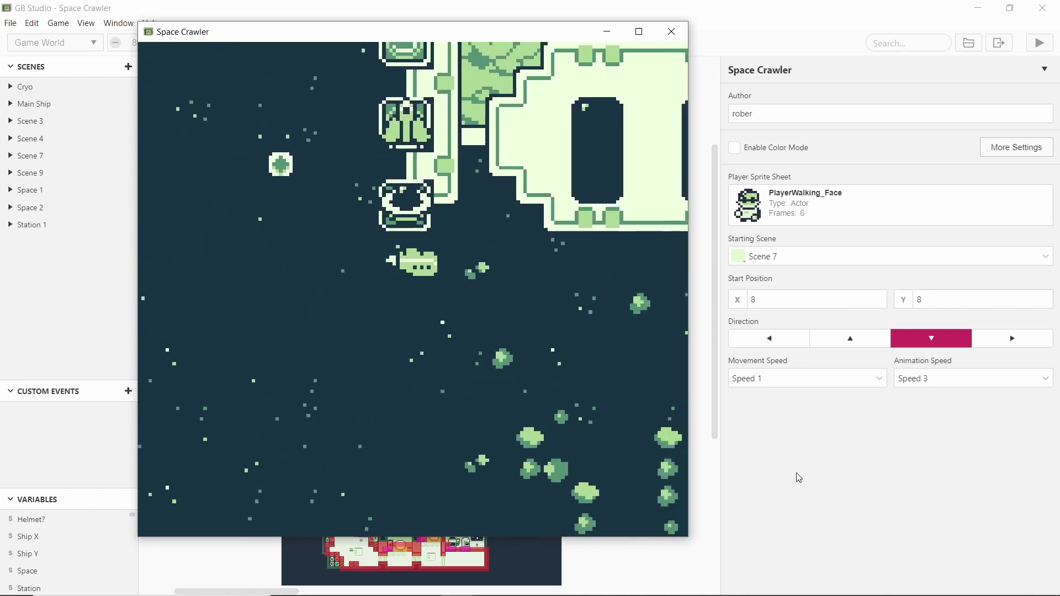
key(Left)
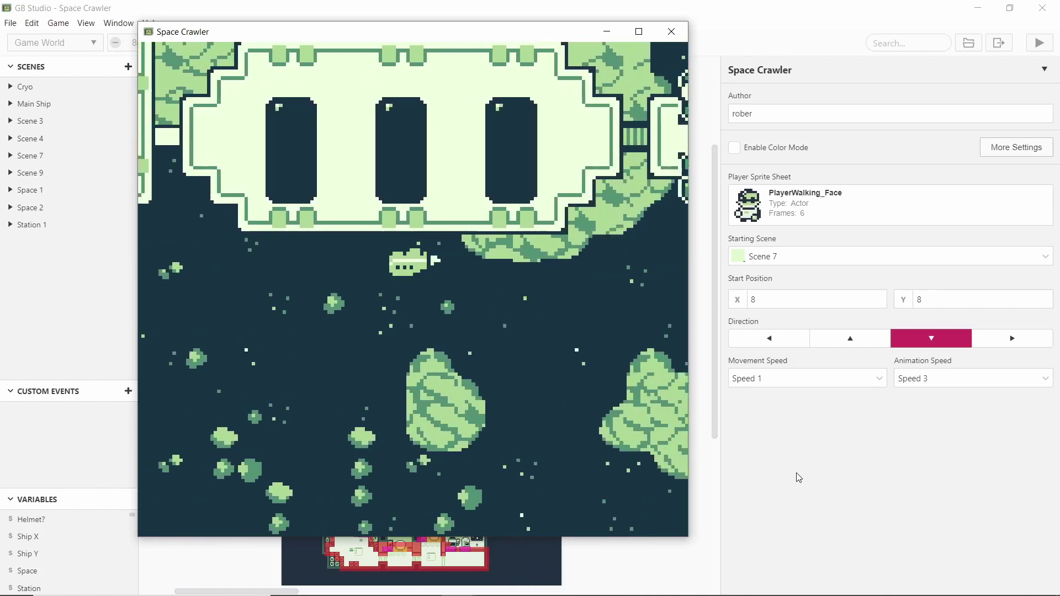
Fly the spaceship back around to the second station's western docks and land on the empty pad.
key(Up)
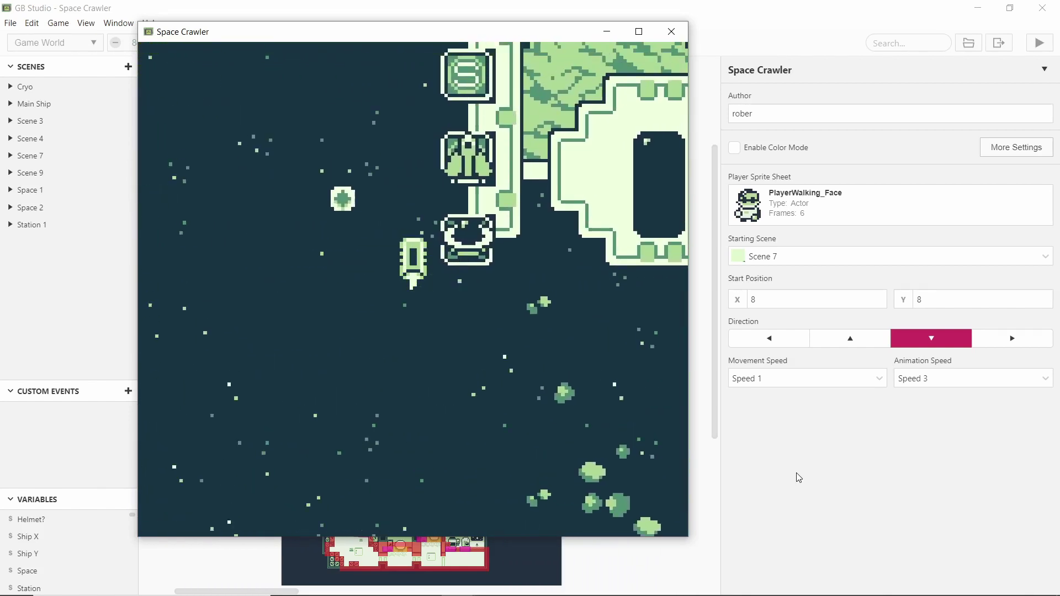
key(Right)
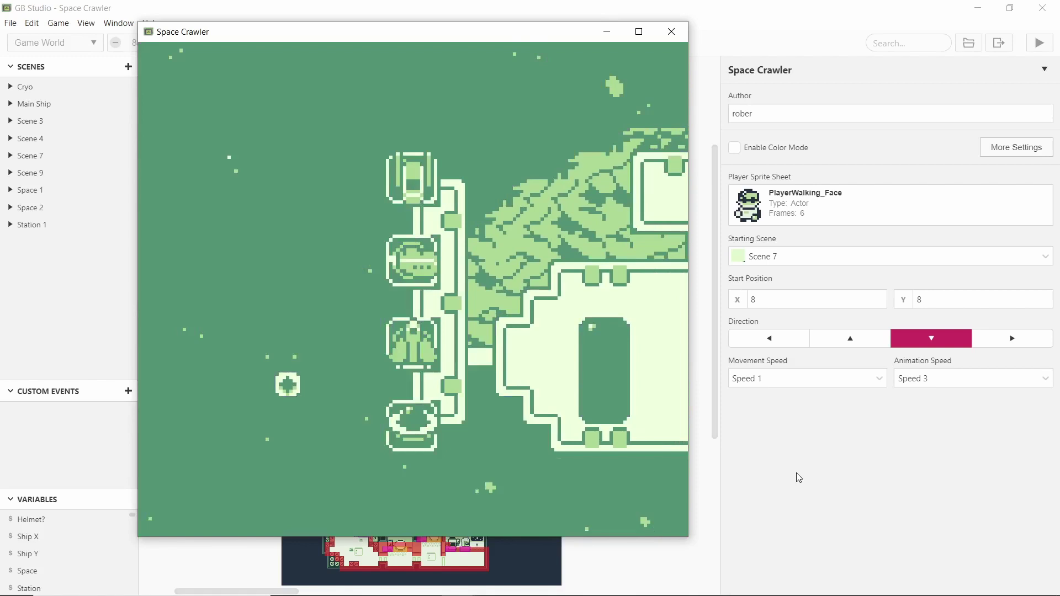
key(Left)
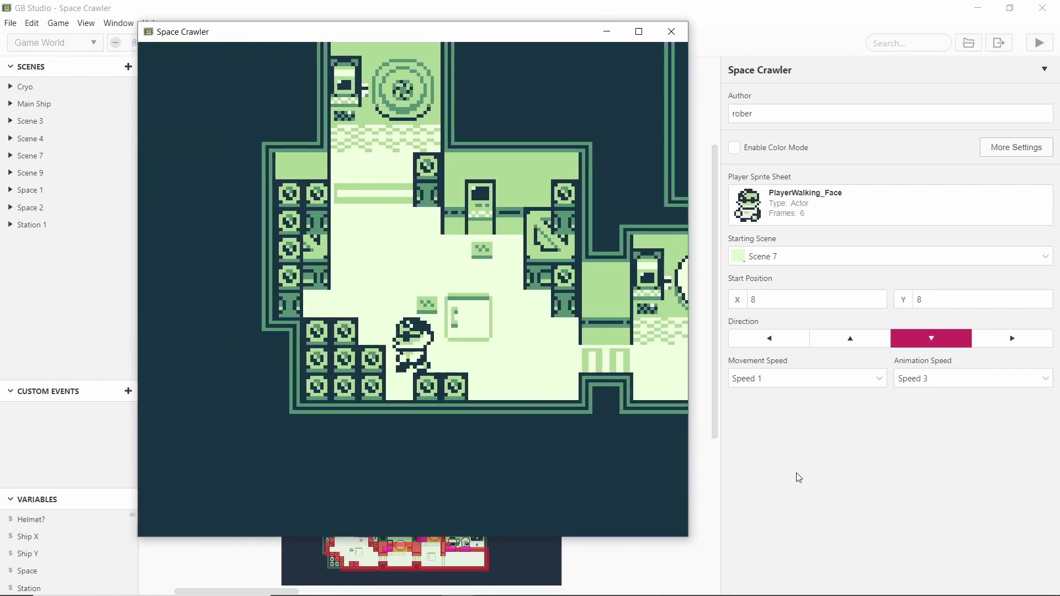
Walk up to the cargo room's round airlock, go through it into the ship and dismiss the messages.
key(Up)
key(Left)
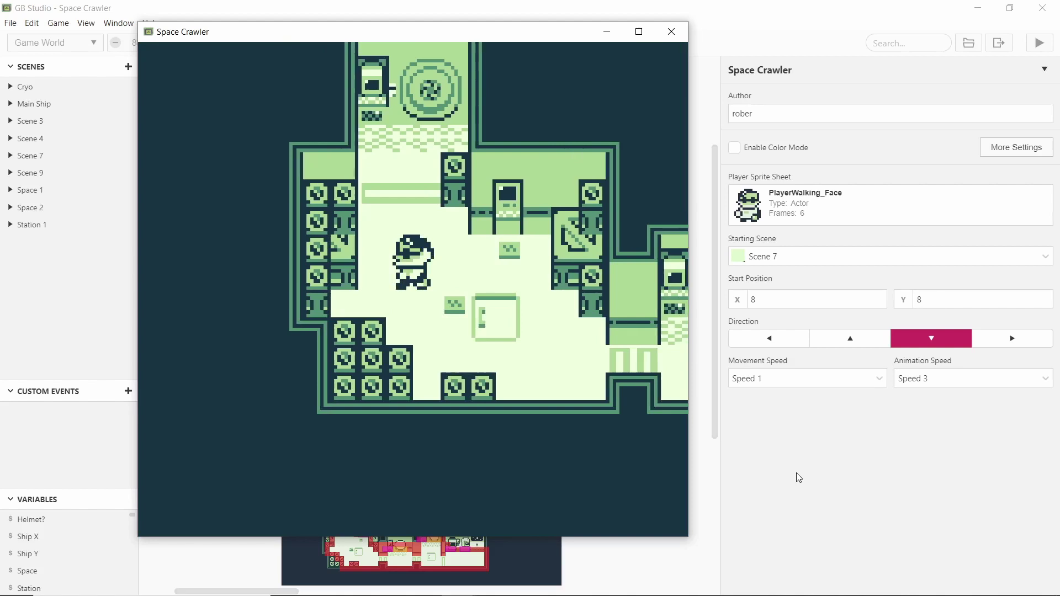
key(Up)
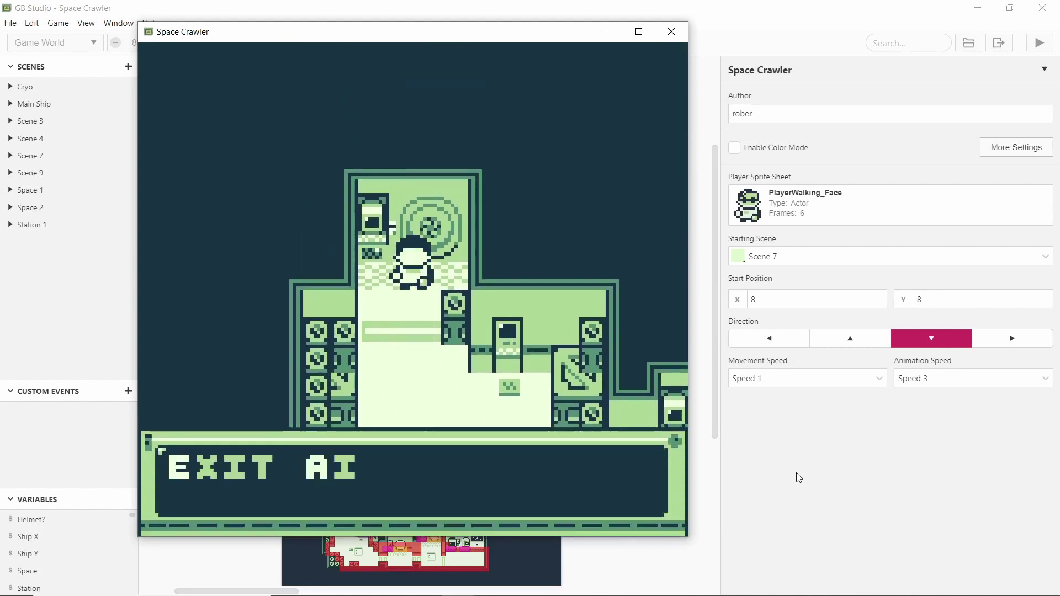
key(z)
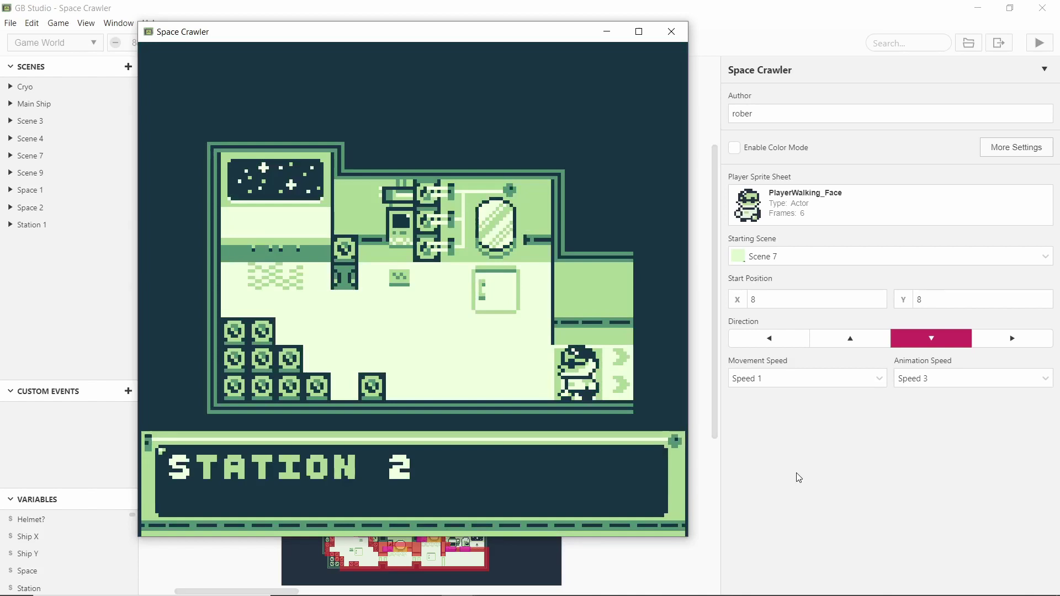
key(z)
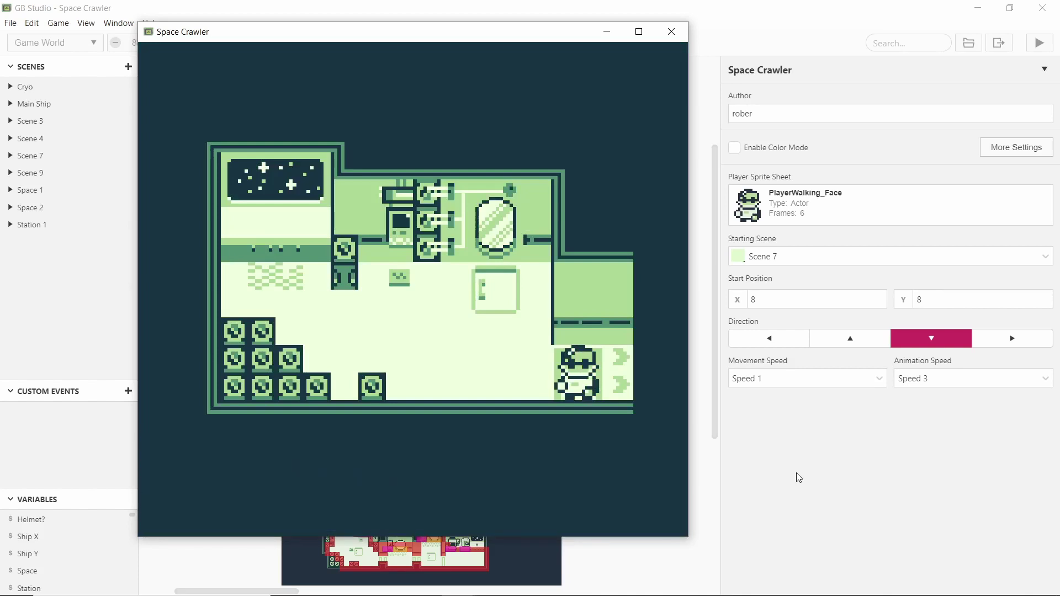
Walk around the ship's room and leave through its east exit back into the station's cargo room.
key(Left)
key(Up)
key(Left)
key(Down)
key(Right)
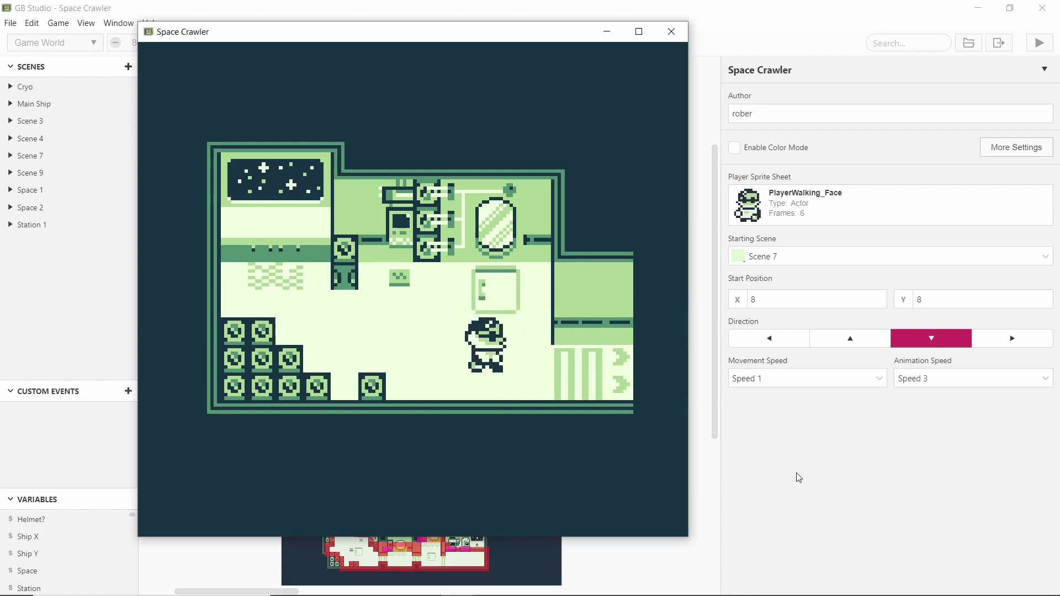
key(Down)
key(Right)
key(Down)
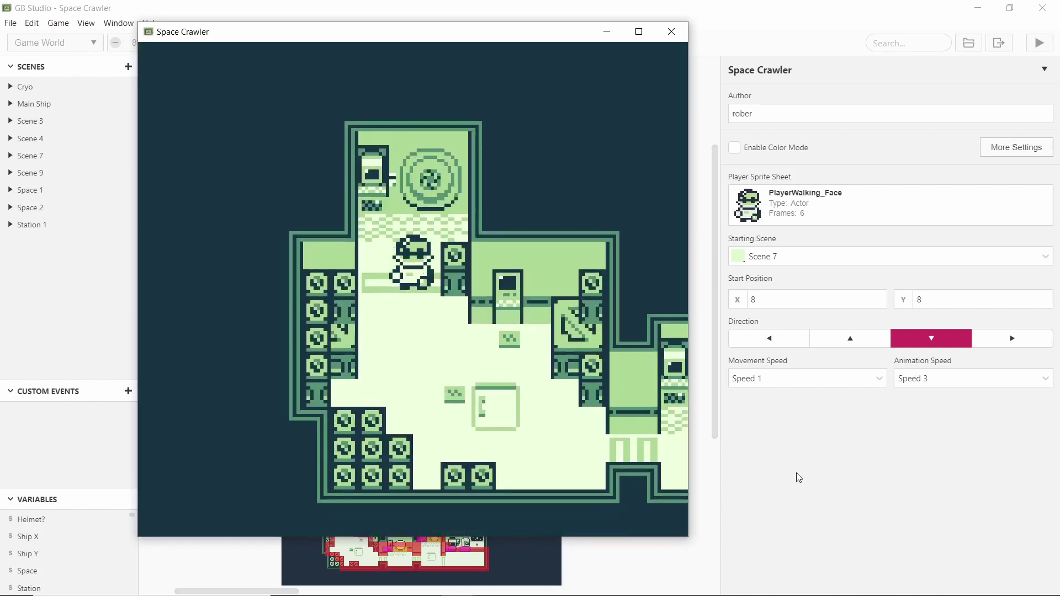
Walk east through the station's rooms, stepping up to the third room's airlock, and continue to the control console room.
key(Right)
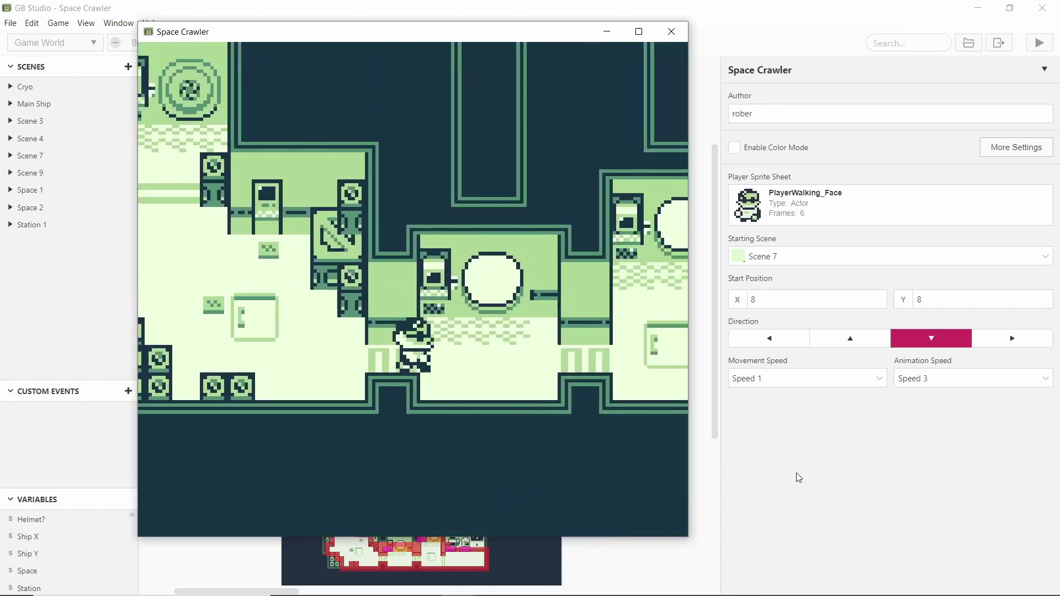
key(Right)
key(Up)
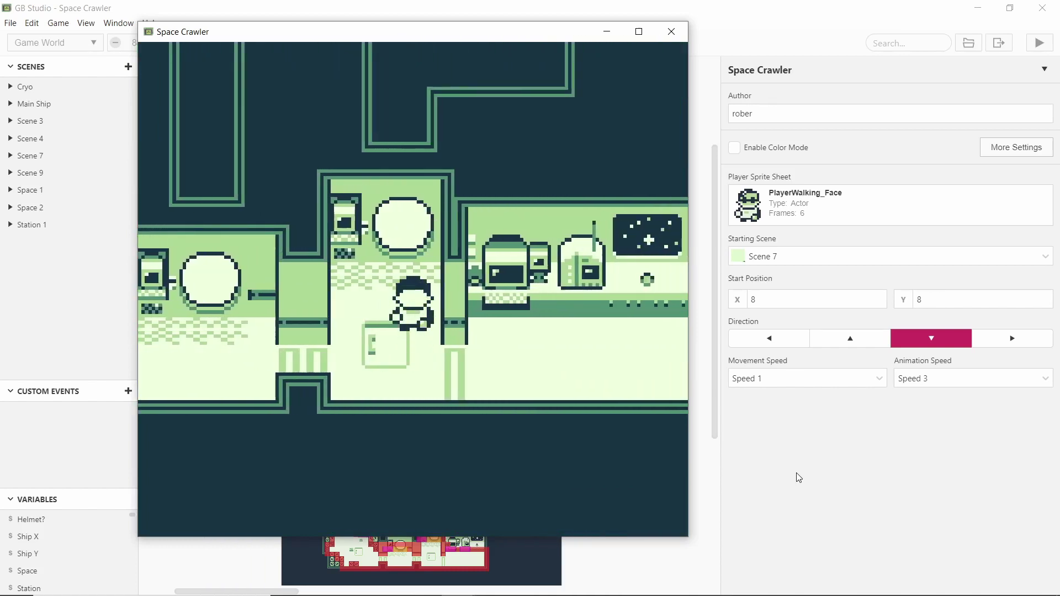
key(Right)
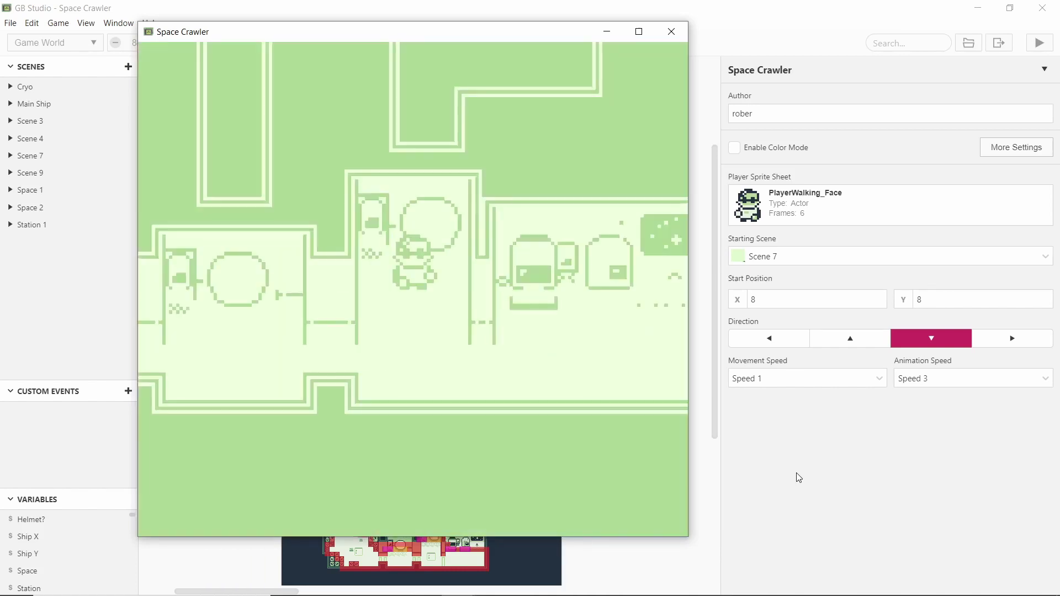
key(Down)
key(Right)
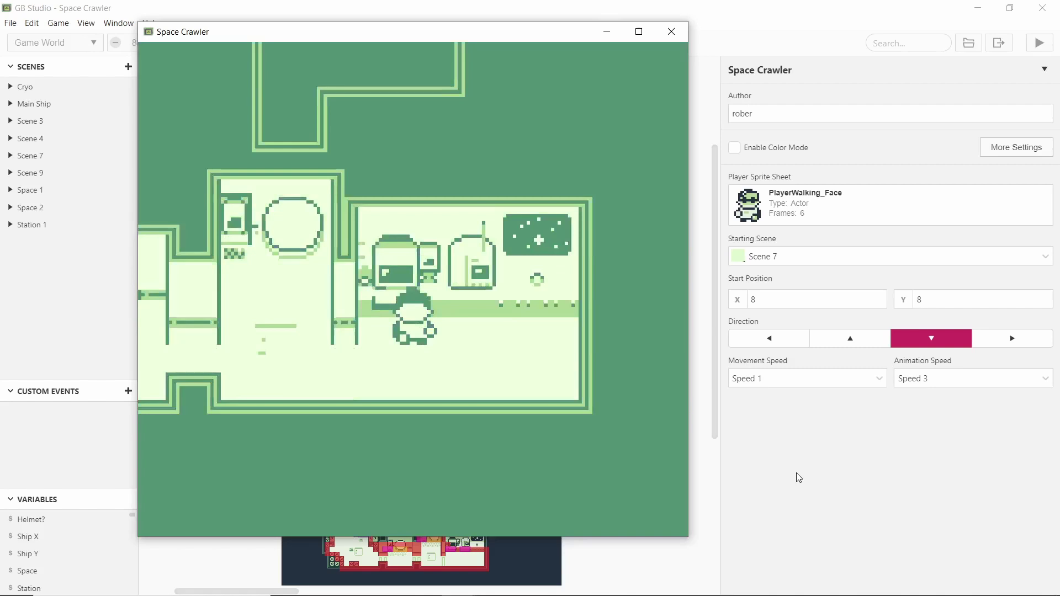
Fly the spaceship north past the second station's docks and east above its hull.
key(Left)
key(Up)
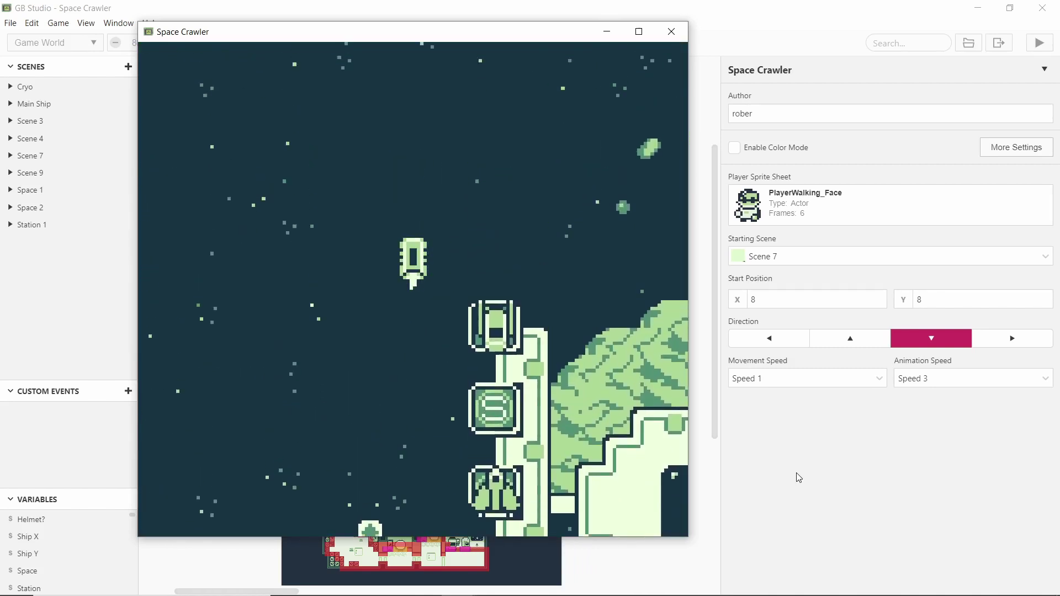
key(Right)
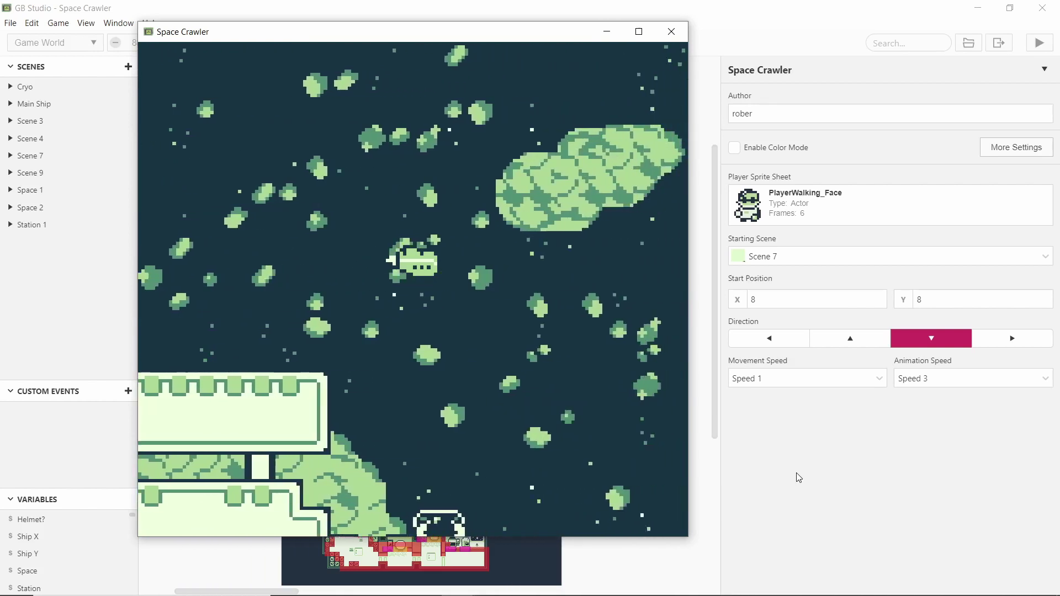
Fly the spaceship southeast through the asteroid field and around the station's eastern docks, turning back west beneath them.
key(Down)
key(Right)
key(Left)
key(Down)
key(Right)
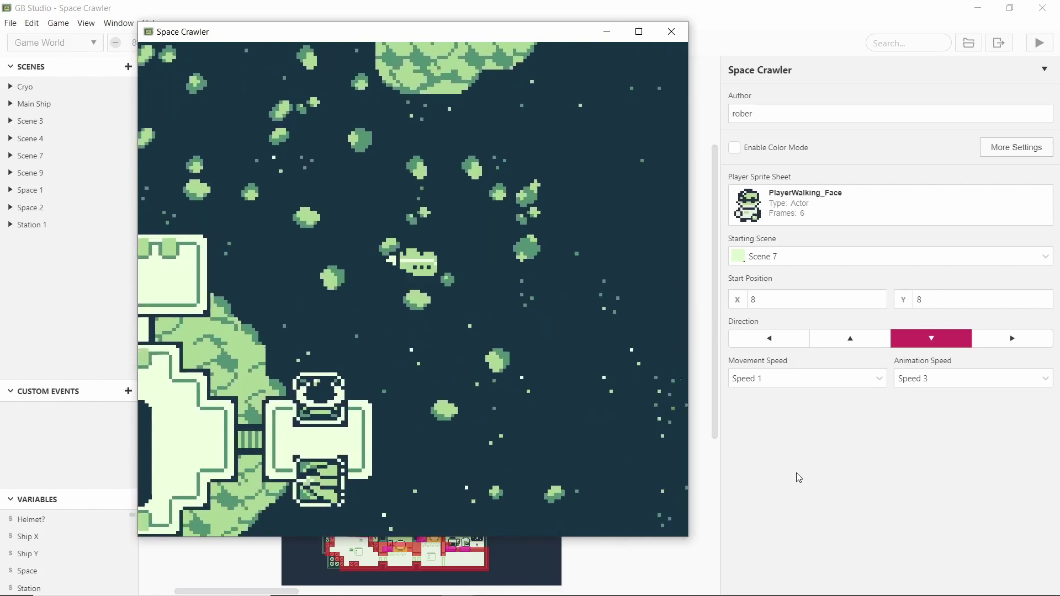
key(Down)
key(Right)
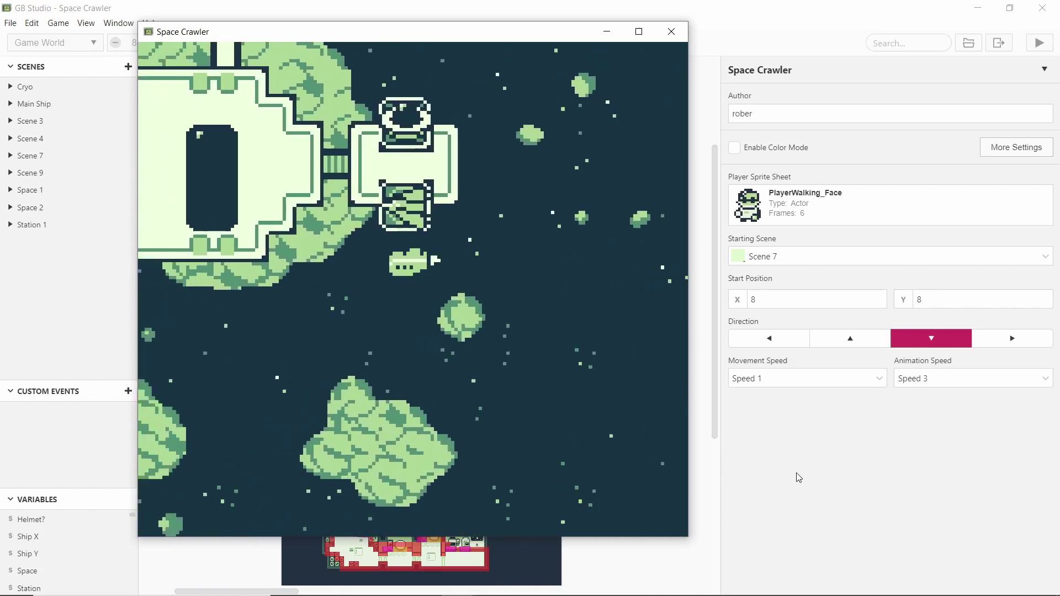
key(Down)
key(Left)
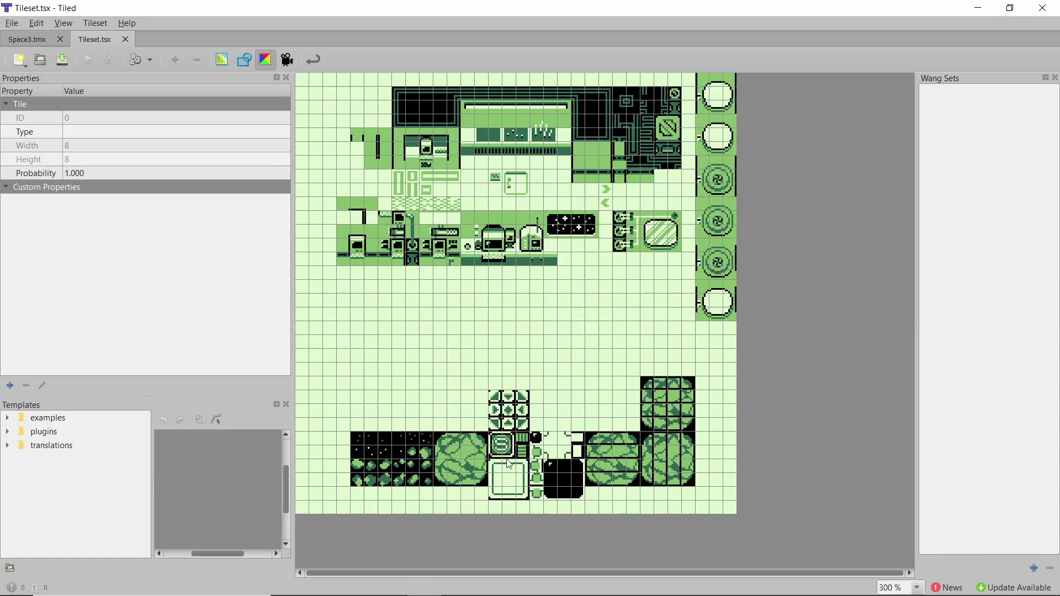
Switch to Tiled and examine the ship interior, wall and furniture tiles in Tileset.tsx up close.
ctrl+scroll(475, 462, up, 1)
scroll(546, 461, up, 2)
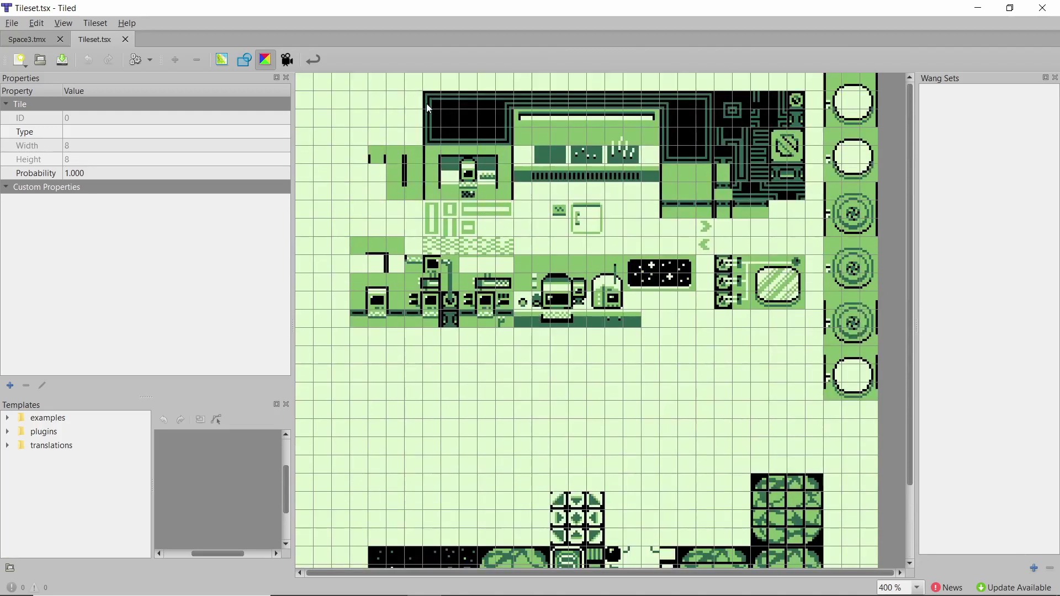
ctrl+scroll(516, 182, up, 2)
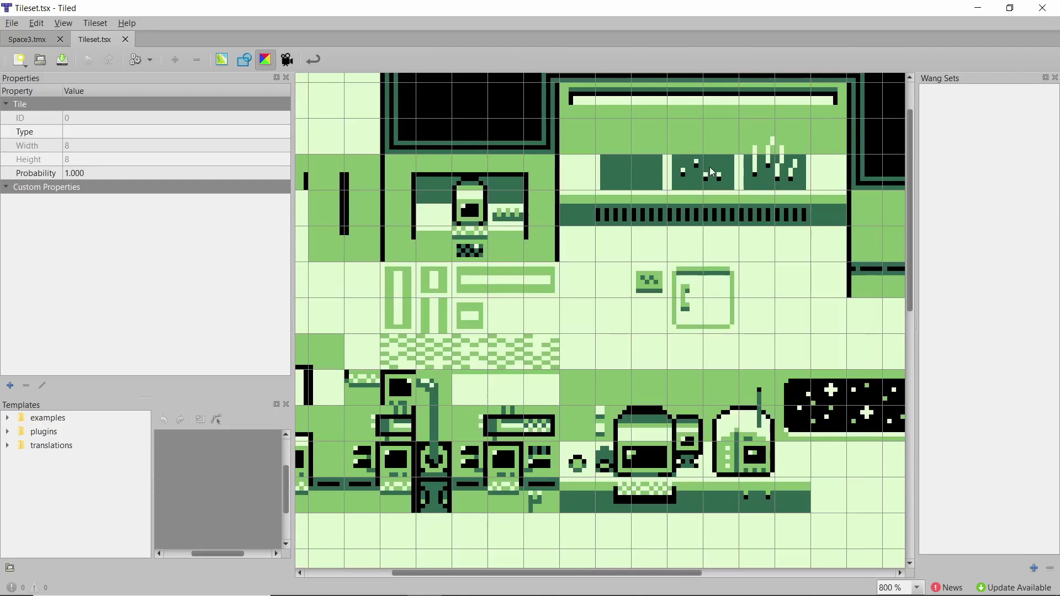
ctrl+scroll(615, 187, down, 2)
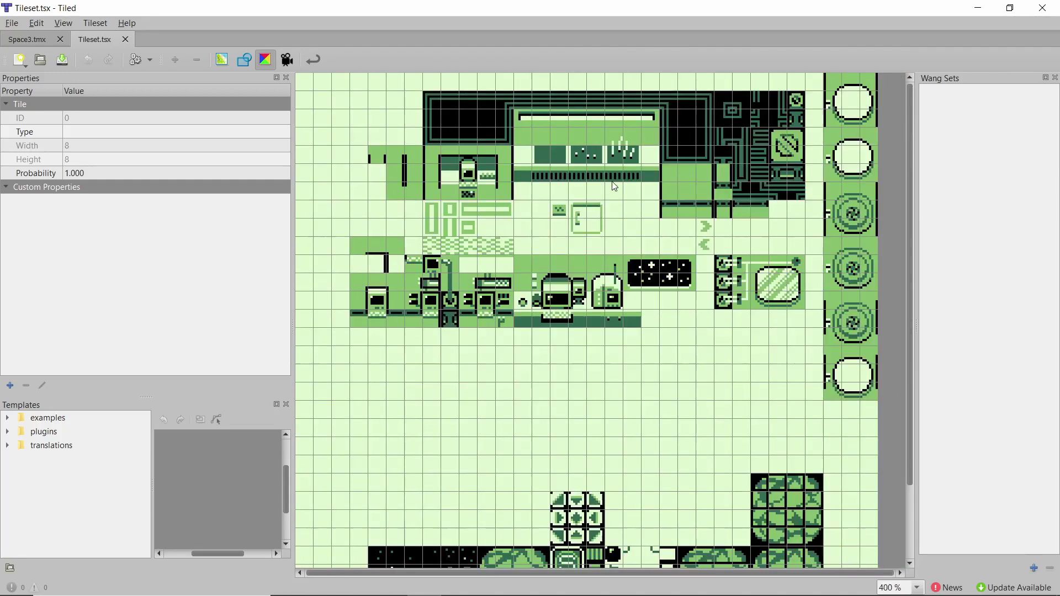
ctrl+scroll(653, 236, up, 3)
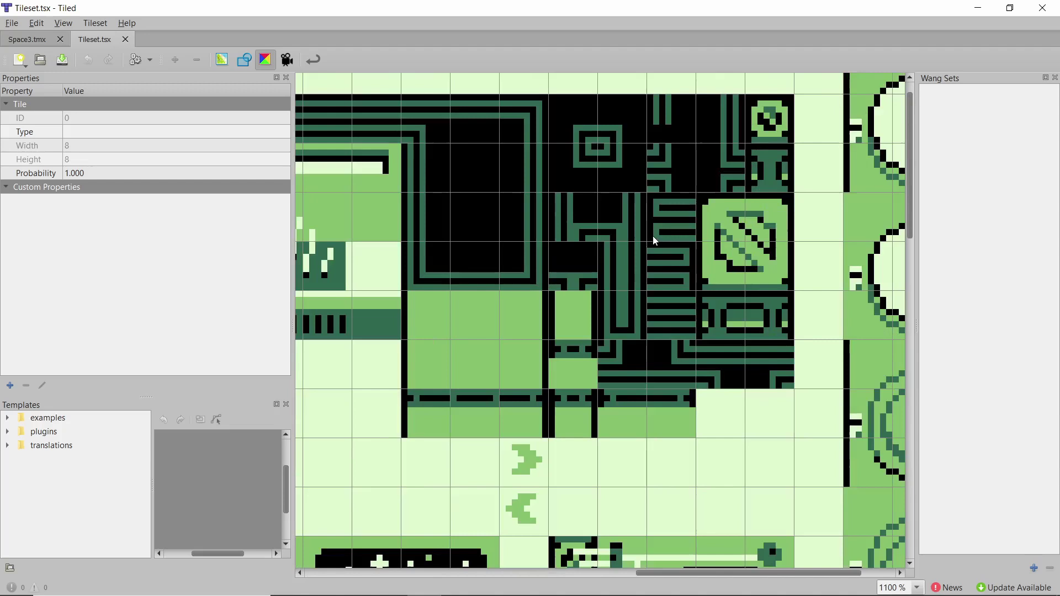
ctrl+scroll(559, 176, down, 3)
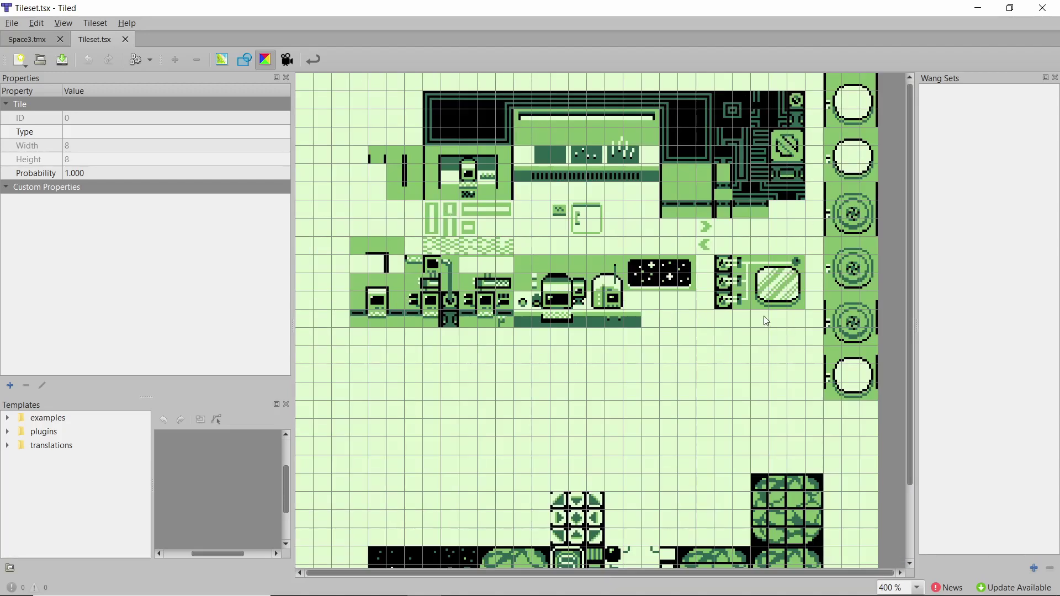
Examine the star, asteroid, landing pad and station hull tiles in the lower part of Tileset.tsx.
scroll(677, 289, down, 2)
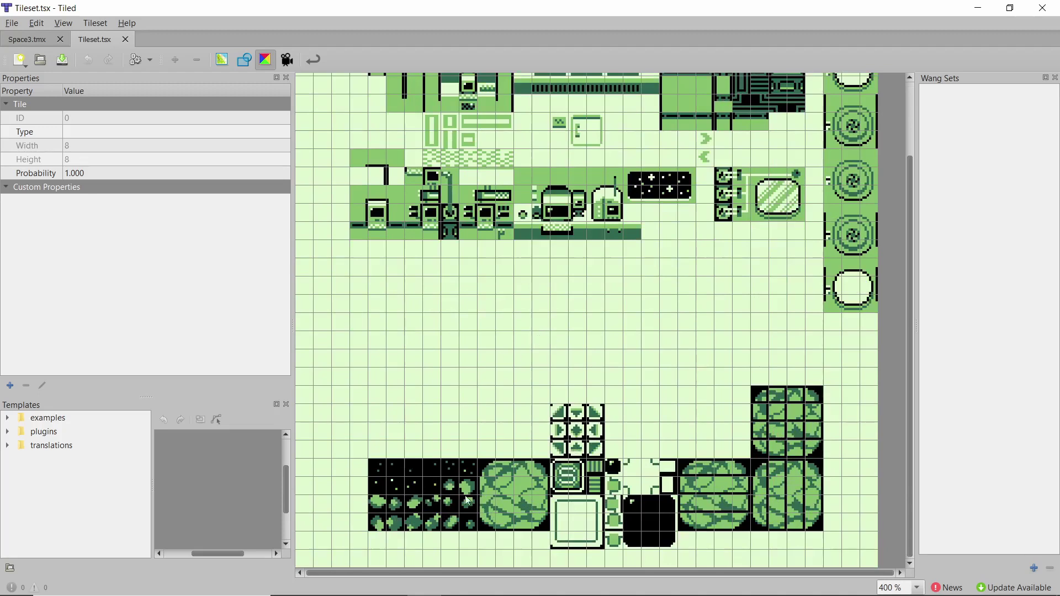
ctrl+scroll(469, 501, up, 1)
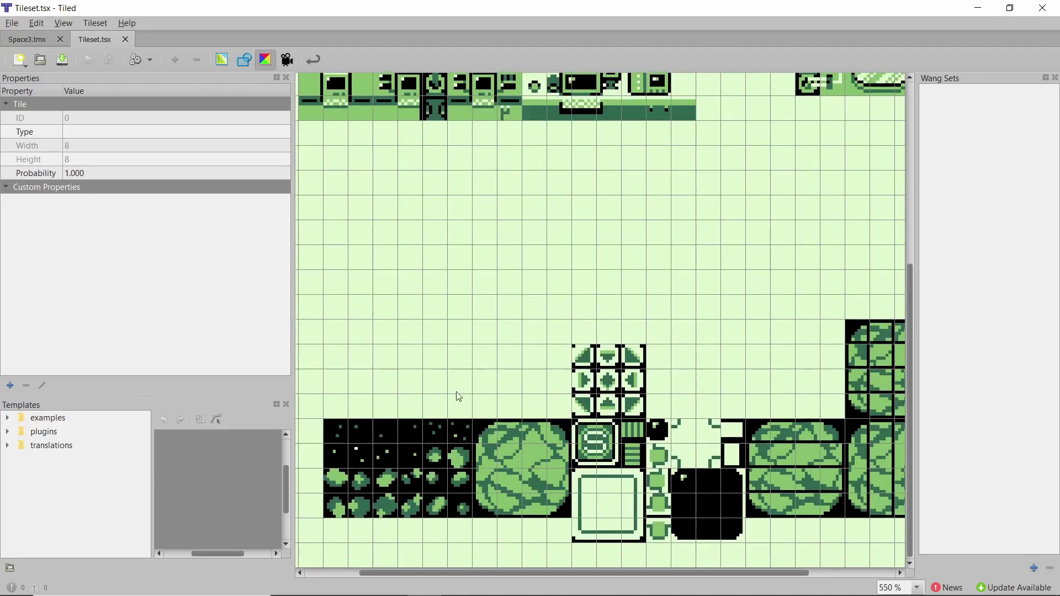
scroll(426, 441, right, 3)
scroll(582, 481, left, 4)
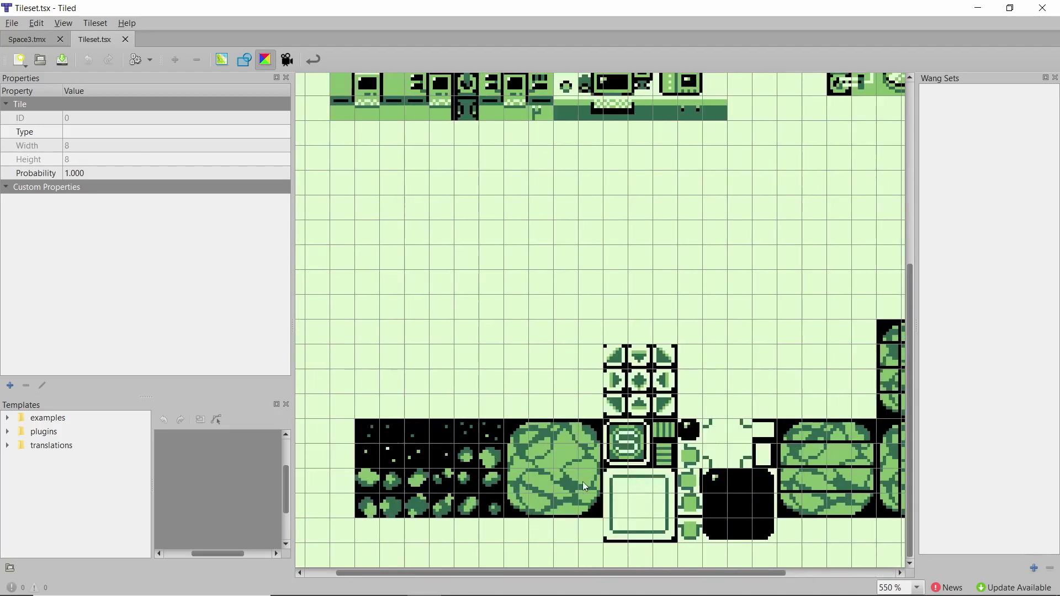
scroll(582, 482, right, 2)
Open the empty Space3.tmx map and pick the plain light tile inside the station hull panel for painting.
click(30, 41)
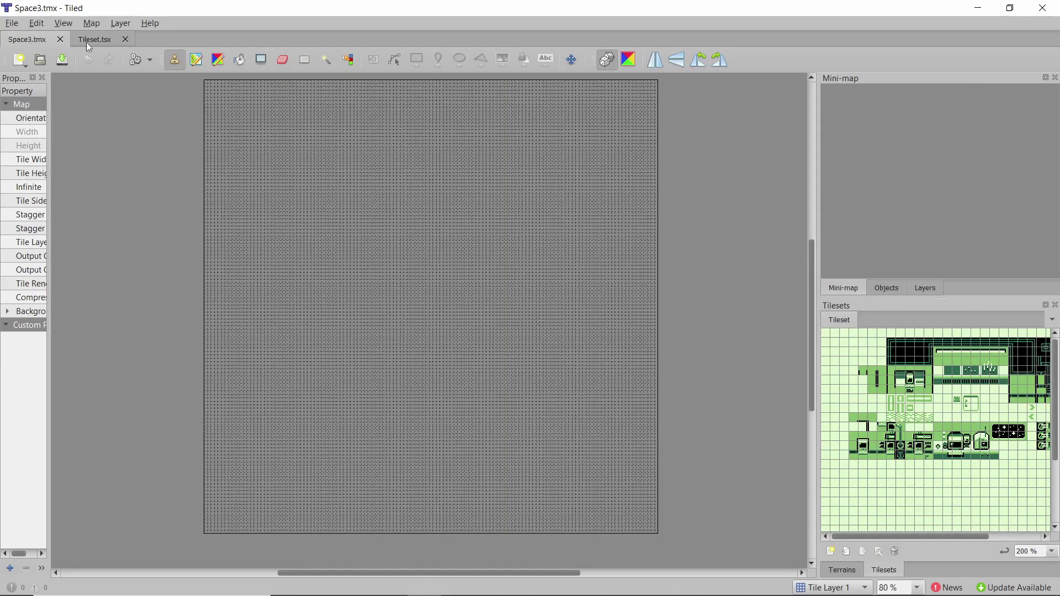
scroll(928, 463, down, 3)
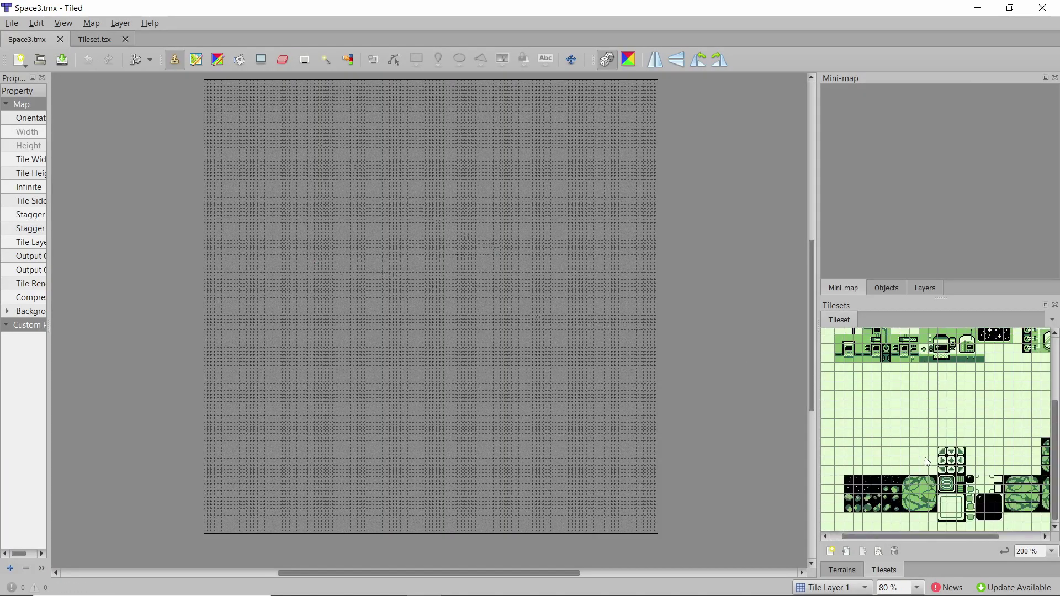
click(953, 508)
ctrl+scroll(429, 275, up, 4)
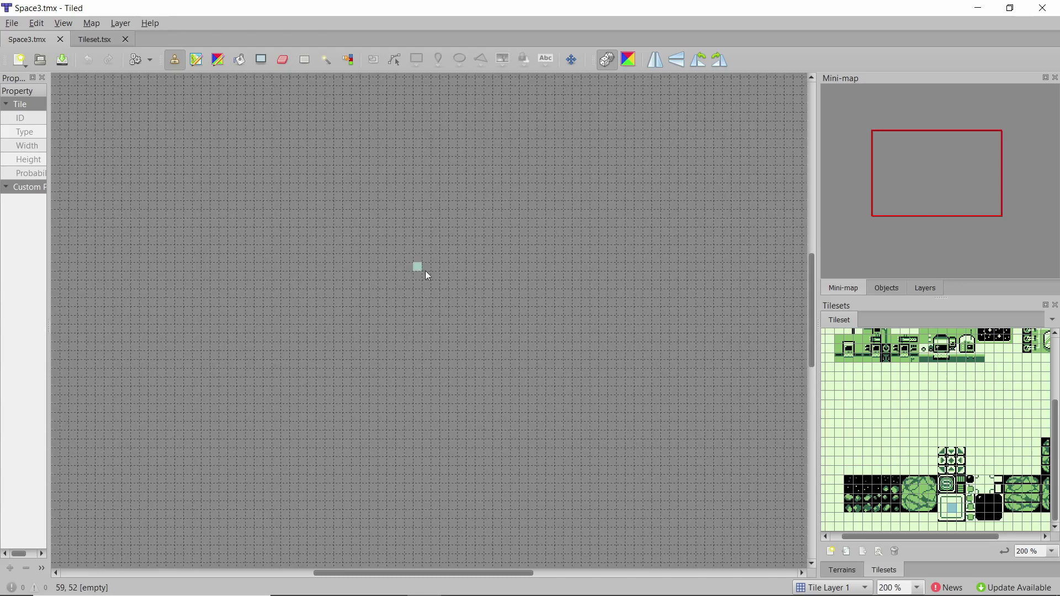
drag(888, 539, 917, 537)
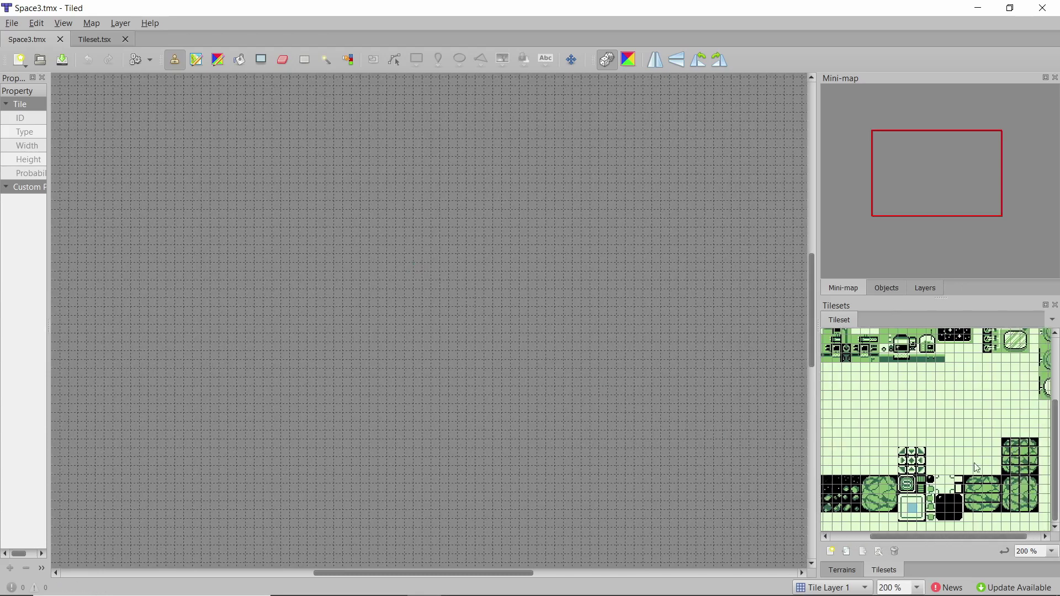
Paint a filled, rounded shape about 5 by 5 tiles near the middle of the map with the plain light tile.
ctrl+scroll(430, 303, up, 3)
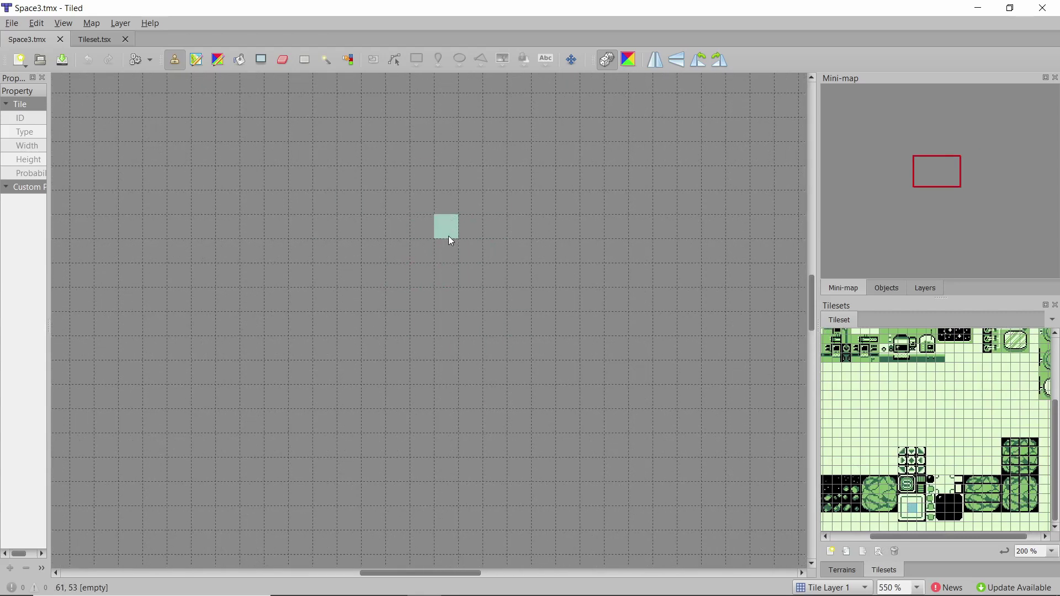
drag(448, 236, 425, 254)
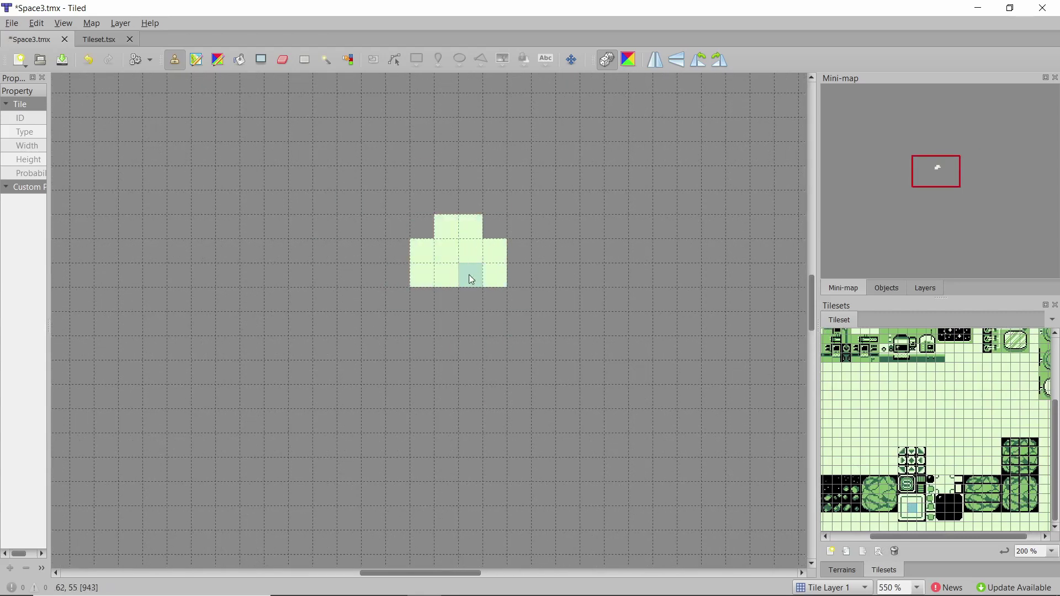
ctrl+scroll(484, 276, up, 1)
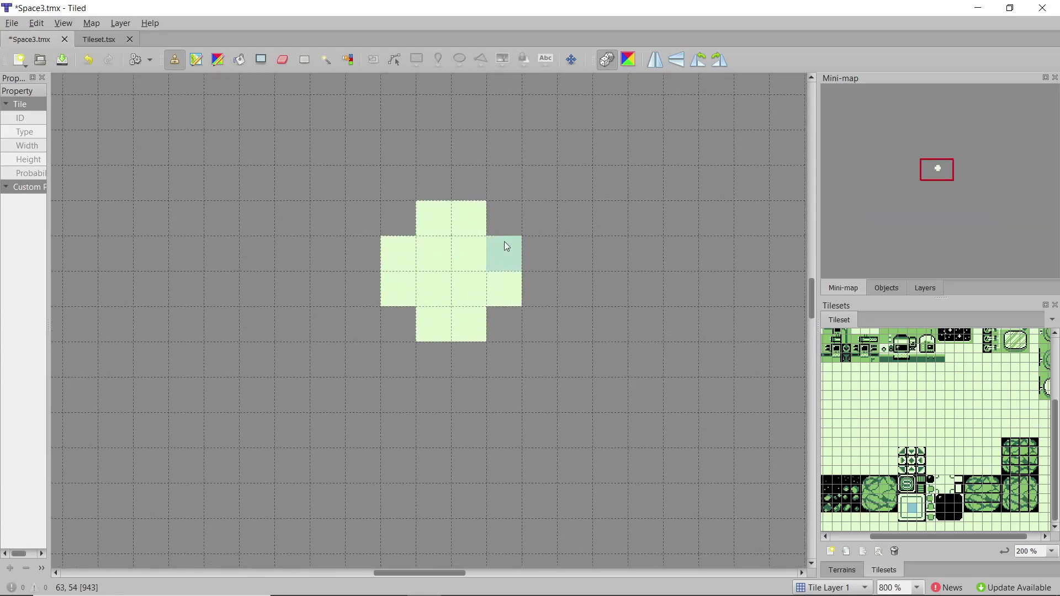
mouse_move(410, 224)
mouse_down()
mouse_move(486, 196)
mouse_move(525, 221)
mouse_up()
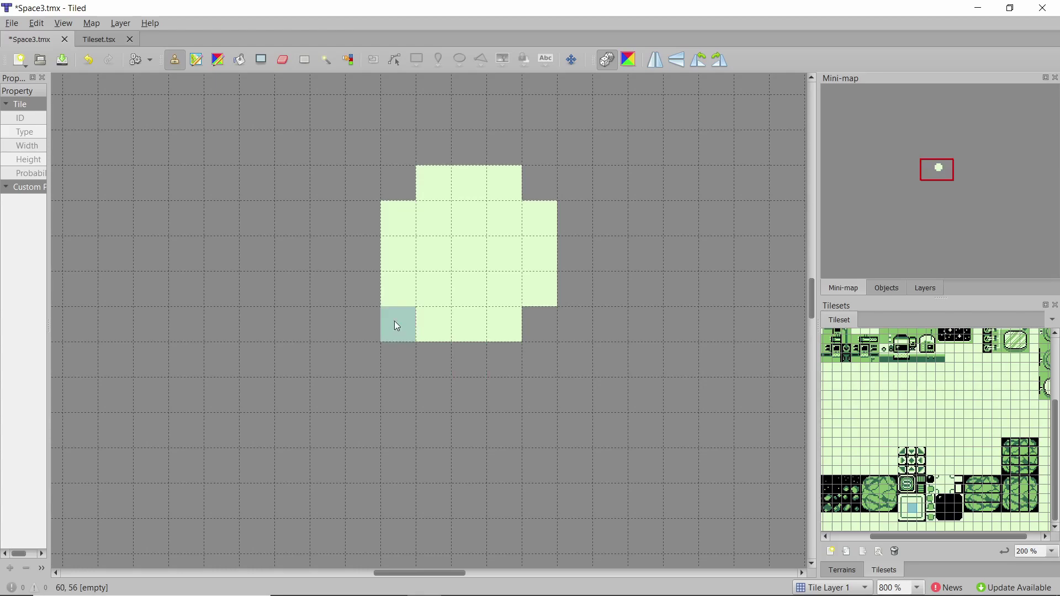
Paint a rounded rectangular outline about 11 by 9 tiles to the east of the filled shape.
ctrl+scroll(369, 237, down, 1)
ctrl+scroll(369, 237, up, 1)
ctrl+scroll(369, 237, down, 2)
ctrl+scroll(557, 210, up, 1)
mouse_move(491, 260)
mouse_down()
mouse_move(494, 204)
mouse_move(492, 325)
mouse_move(535, 161)
mouse_move(728, 183)
mouse_move(532, 355)
mouse_move(513, 355)
mouse_up()
ctrl+scroll(544, 276, down, 2)
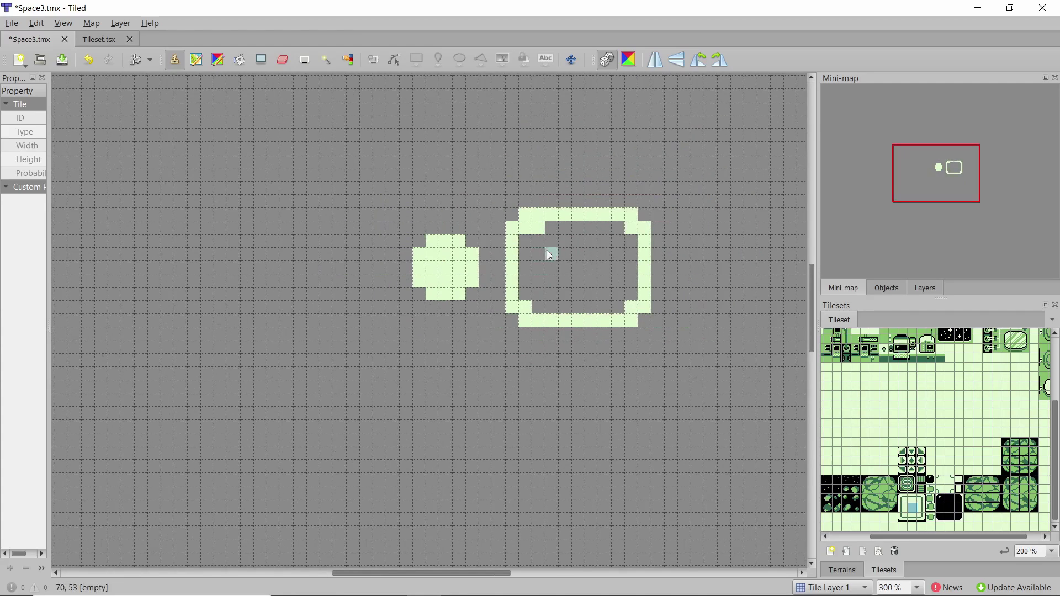
Paint a 3 by 3 block south of the rounded outline and 5 by 3, 2 by 2 and 3 by 3 blocks to its north.
drag(597, 299, 622, 303)
ctrl+scroll(483, 258, up, 1)
mouse_move(482, 258)
mouse_down()
mouse_move(445, 258)
mouse_move(448, 226)
mouse_up()
mouse_move(484, 192)
mouse_down()
mouse_move(487, 170)
mouse_move(500, 190)
mouse_move(572, 190)
mouse_up()
ctrl+scroll(572, 190, down, 4)
ctrl+scroll(504, 174, up, 1)
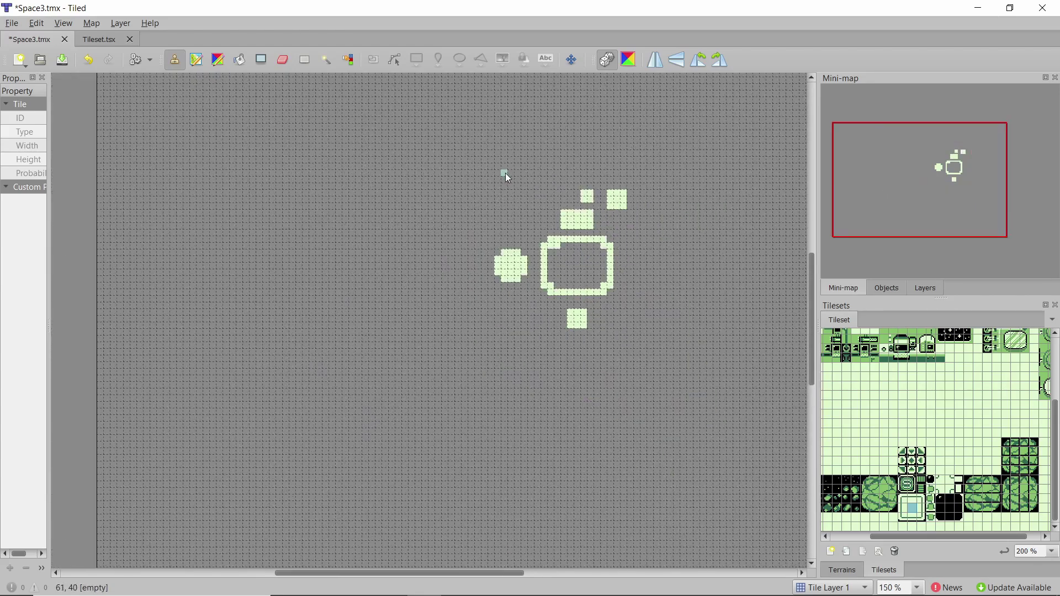
Paint a filled rounded shape about 9 by 9 tiles northeast of the blocks and fill the rounded rectangle's interior with the same light tile.
ctrl+scroll(665, 173, up, 2)
mouse_move(640, 226)
mouse_down()
mouse_move(639, 265)
mouse_move(690, 212)
mouse_move(680, 226)
mouse_move(705, 293)
mouse_move(707, 239)
mouse_move(616, 253)
mouse_move(610, 274)
mouse_up()
click(240, 59)
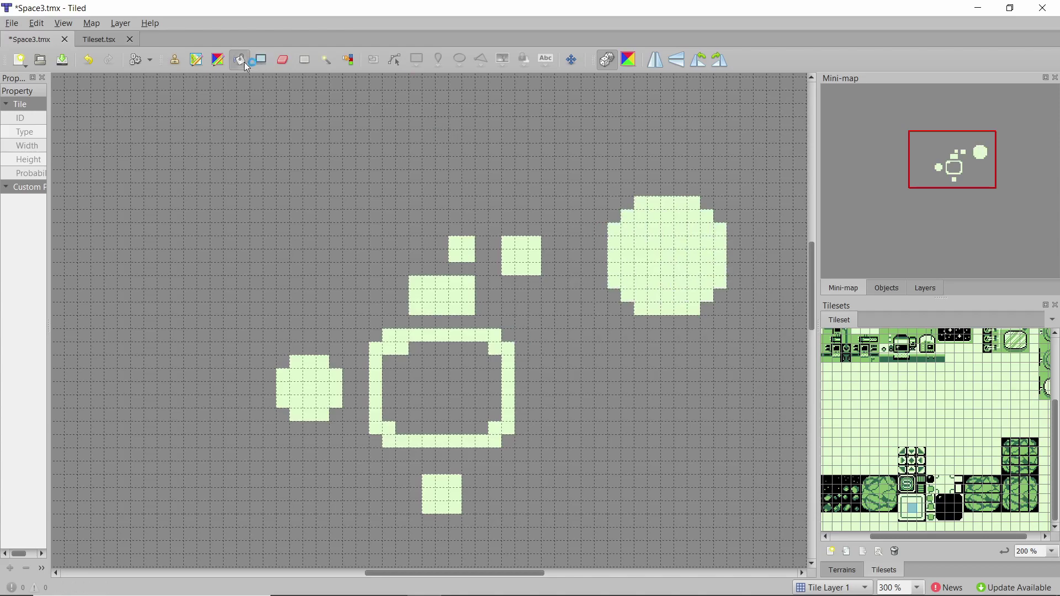
click(442, 390)
click(174, 59)
ctrl+scroll(489, 315, down, 3)
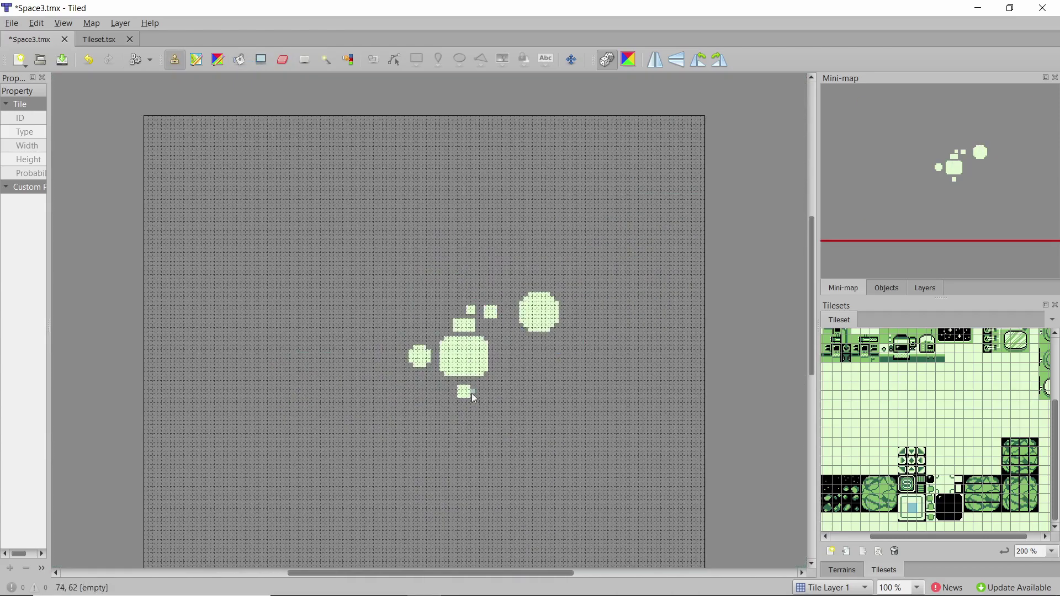
Place the hull panel's upper-left corner tile on every upper-left corner of the painted station shapes.
ctrl+scroll(475, 398, up, 2)
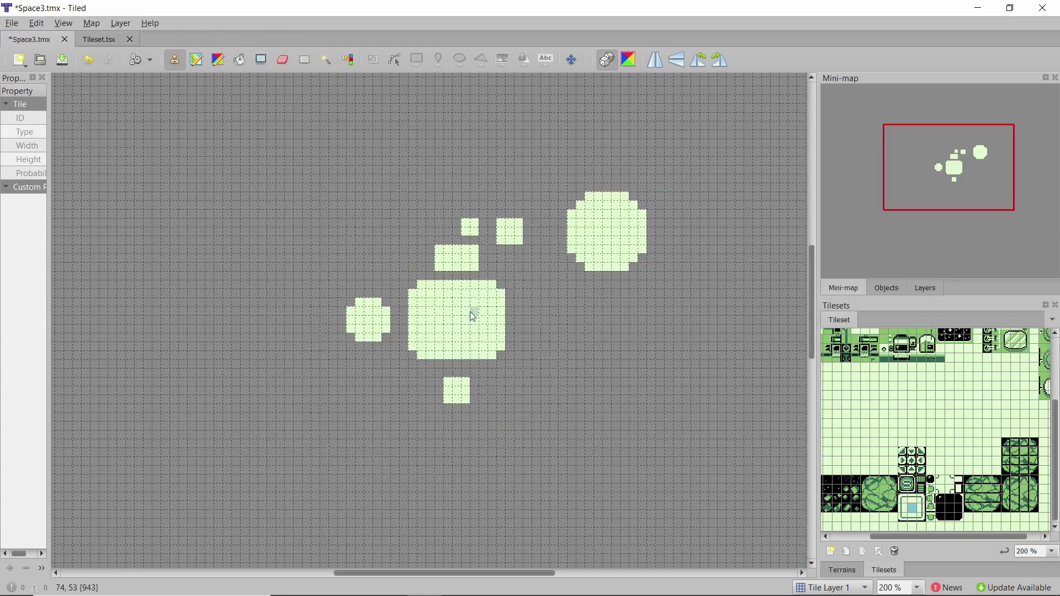
ctrl+scroll(441, 282, up, 3)
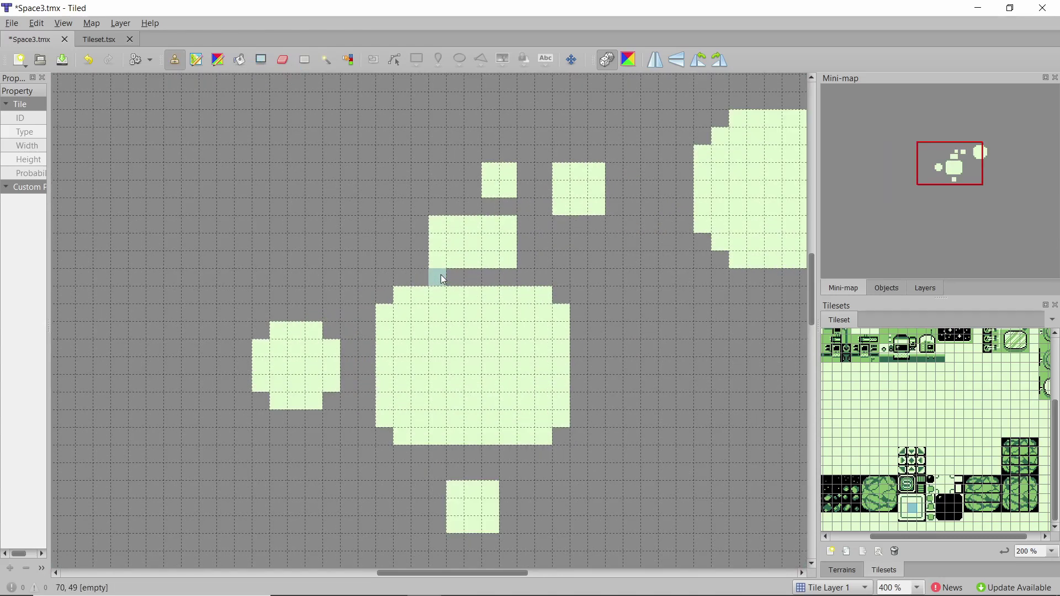
ctrl+scroll(910, 506, up, 2)
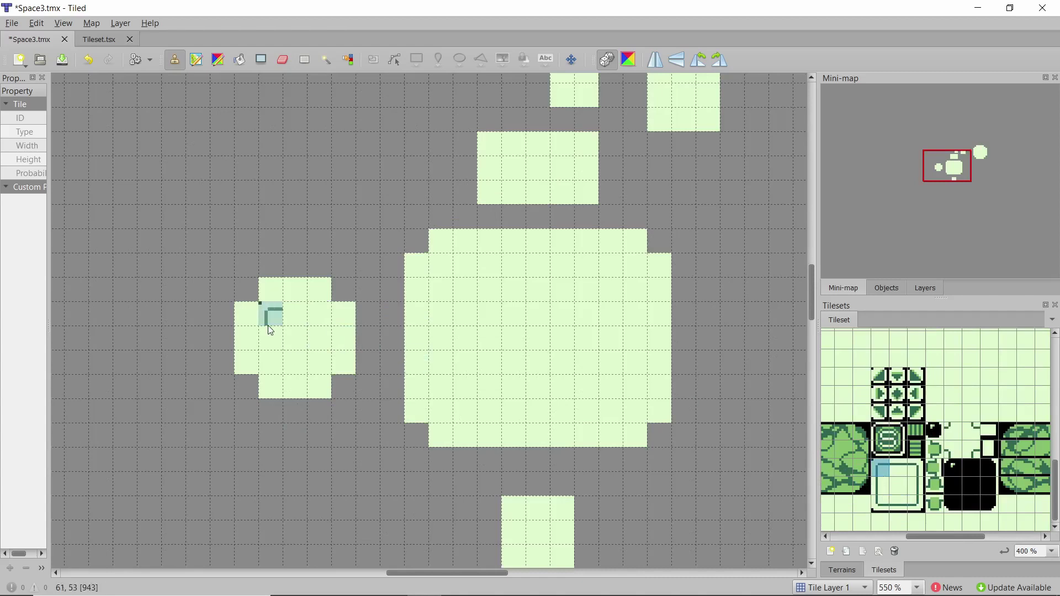
click(247, 314)
click(270, 289)
click(421, 271)
click(442, 245)
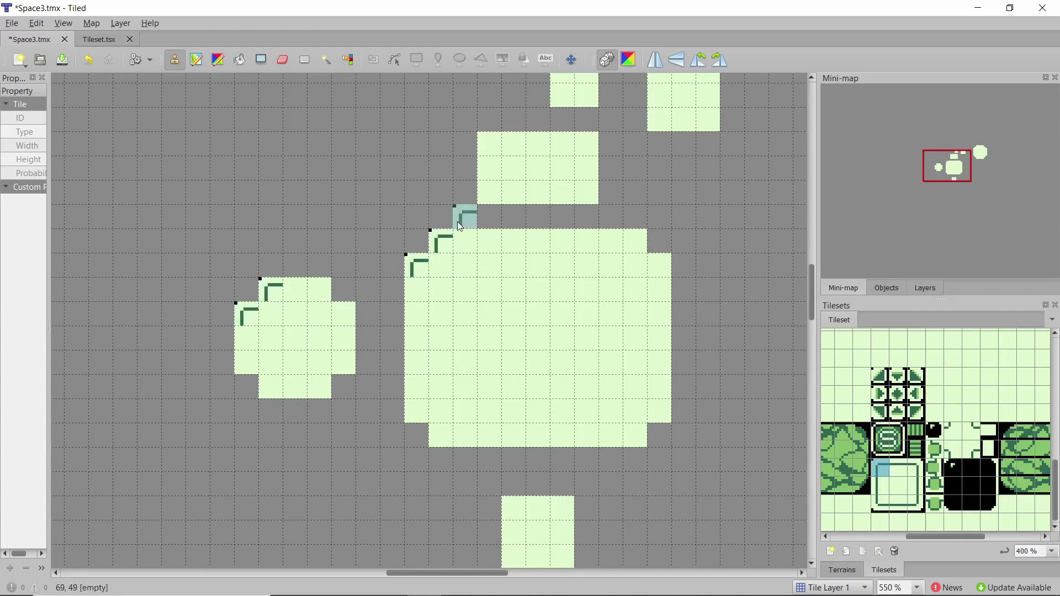
click(489, 144)
scroll(558, 157, up, 1)
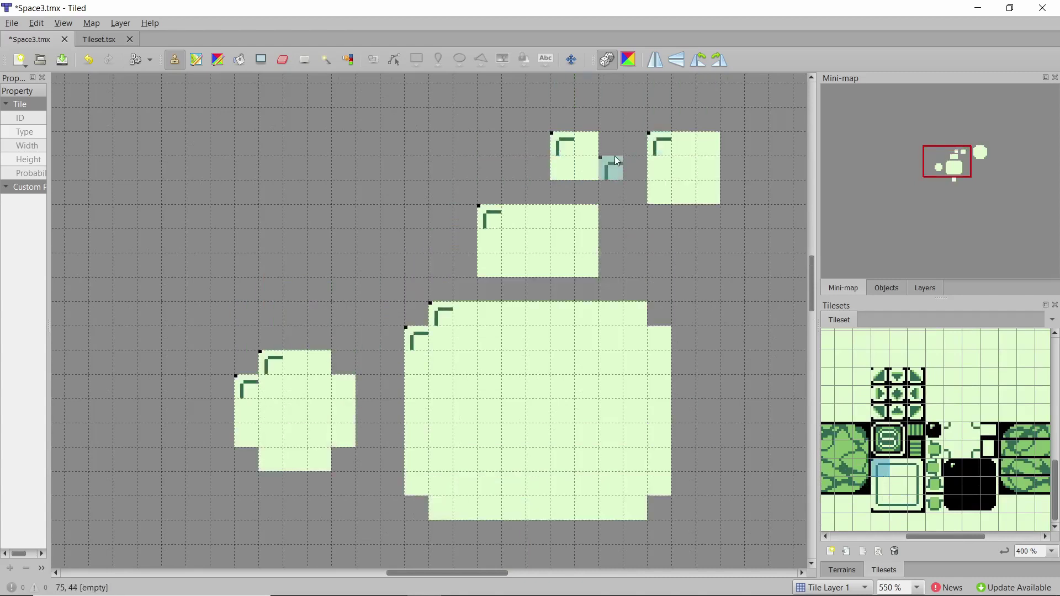
Place the matching hull corner tiles on the upper-right, lower-right and lower-left corners of all the station shapes.
ctrl+scroll(615, 160, down, 2)
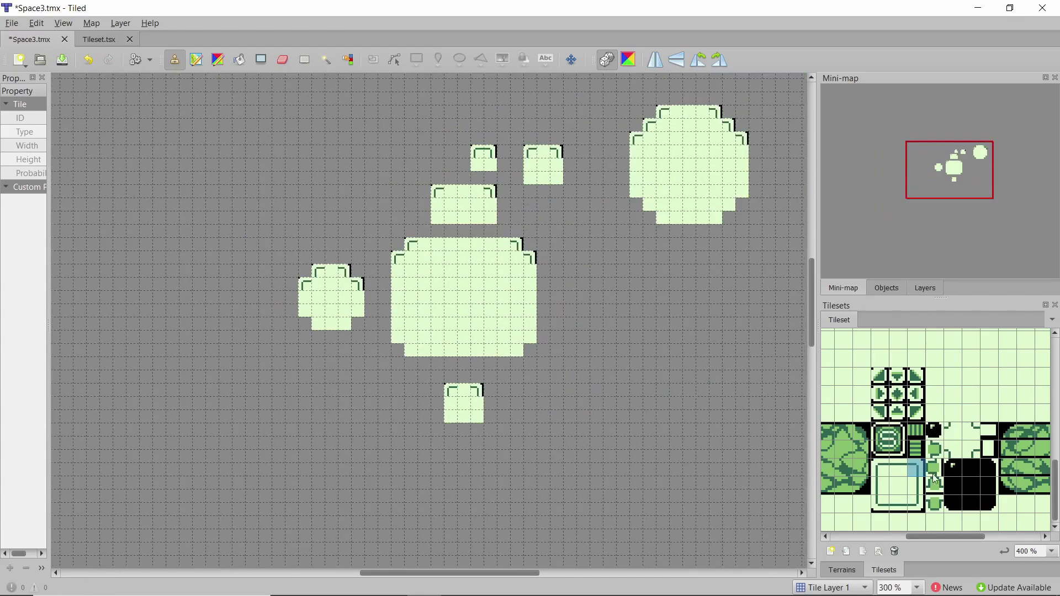
right_click(729, 206)
click(490, 218)
click(517, 350)
click(880, 505)
click(662, 217)
click(451, 416)
scroll(497, 248, up, 1)
Line the upper, right and left sides of the station shapes with the matching hull edge tiles between their corners.
click(899, 467)
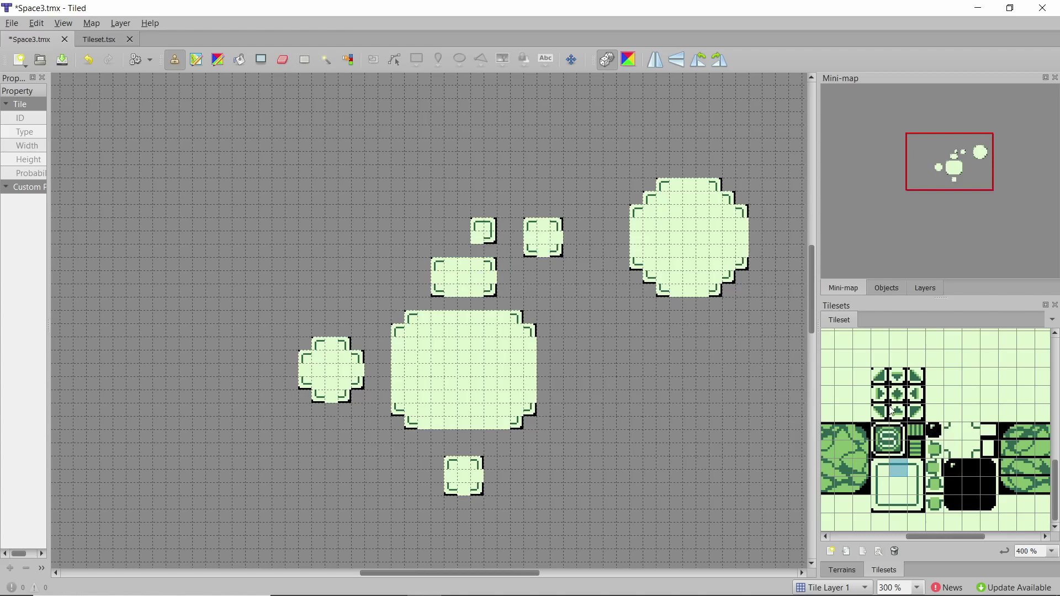
drag(676, 185, 702, 185)
click(917, 486)
drag(742, 224, 742, 251)
click(880, 486)
drag(398, 343, 398, 397)
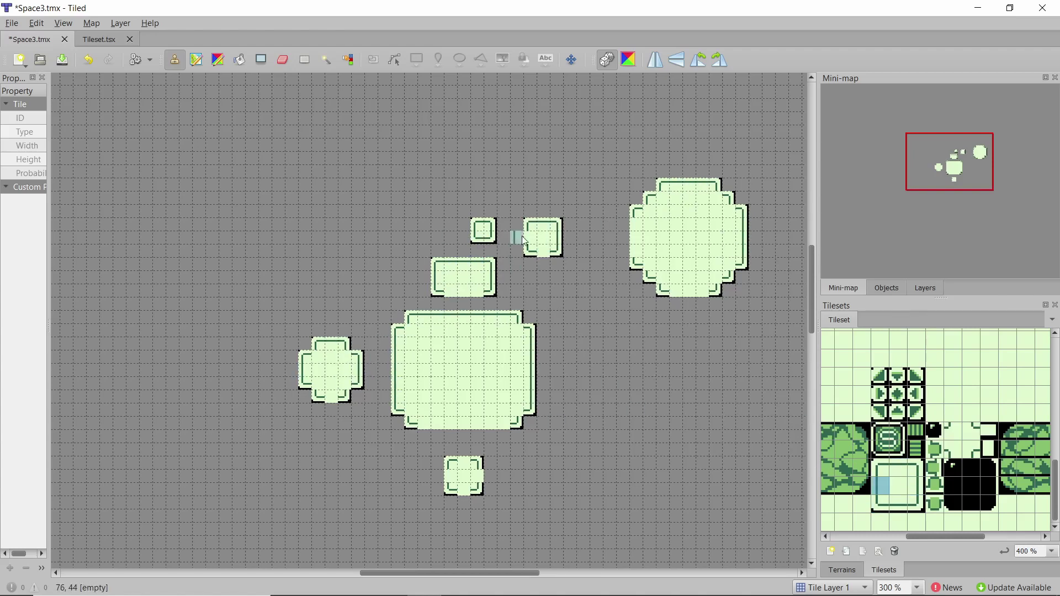
drag(636, 224, 636, 250)
Line the lower sides of all station shapes with the hull's bottom edge tile and complete the southern block's border.
click(899, 468)
click(898, 504)
drag(451, 291, 478, 291)
drag(676, 290, 702, 290)
click(463, 490)
click(916, 486)
click(477, 476)
click(898, 504)
drag(424, 423, 503, 423)
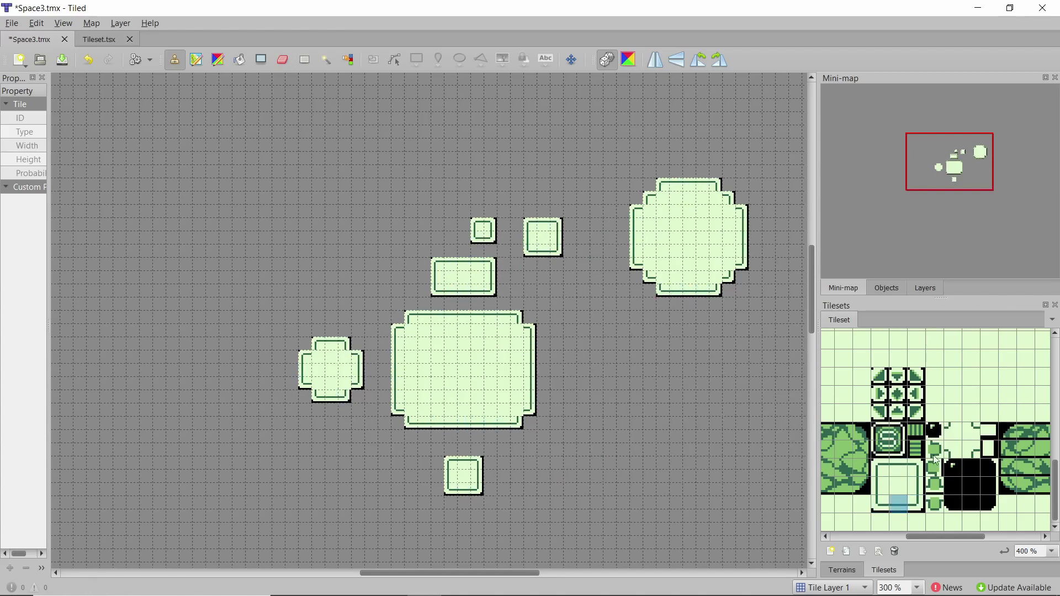
Place the four inner corner tiles at the stepped notches of the cross-shaped, rounded rectangular and large rounded stations.
click(953, 431)
click(971, 431)
click(971, 449)
click(517, 410)
click(716, 277)
click(971, 431)
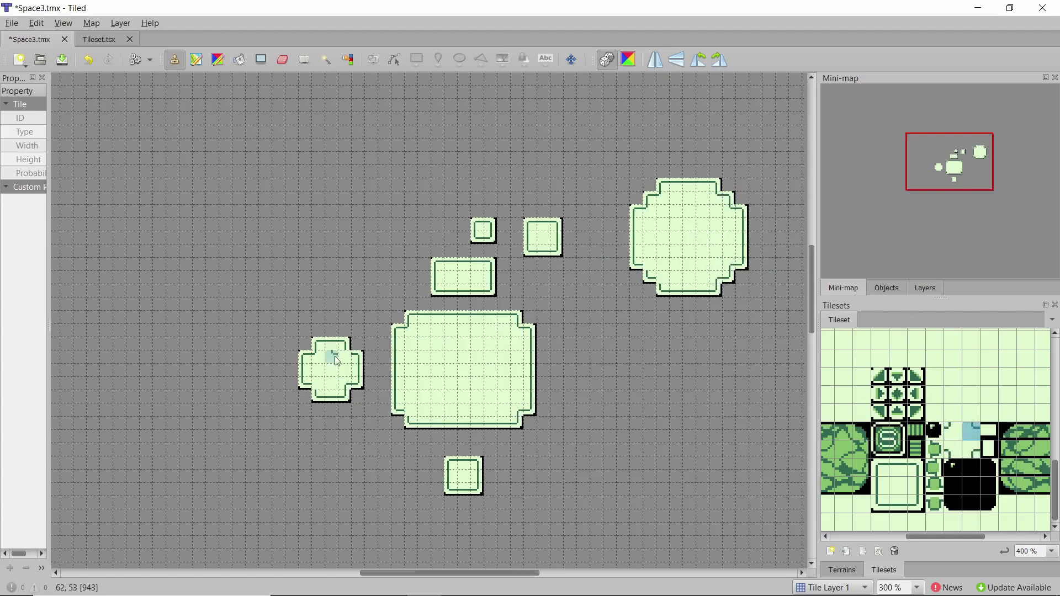
click(953, 449)
click(411, 410)
ctrl+scroll(467, 237, down, 1)
ctrl+scroll(458, 296, up, 1)
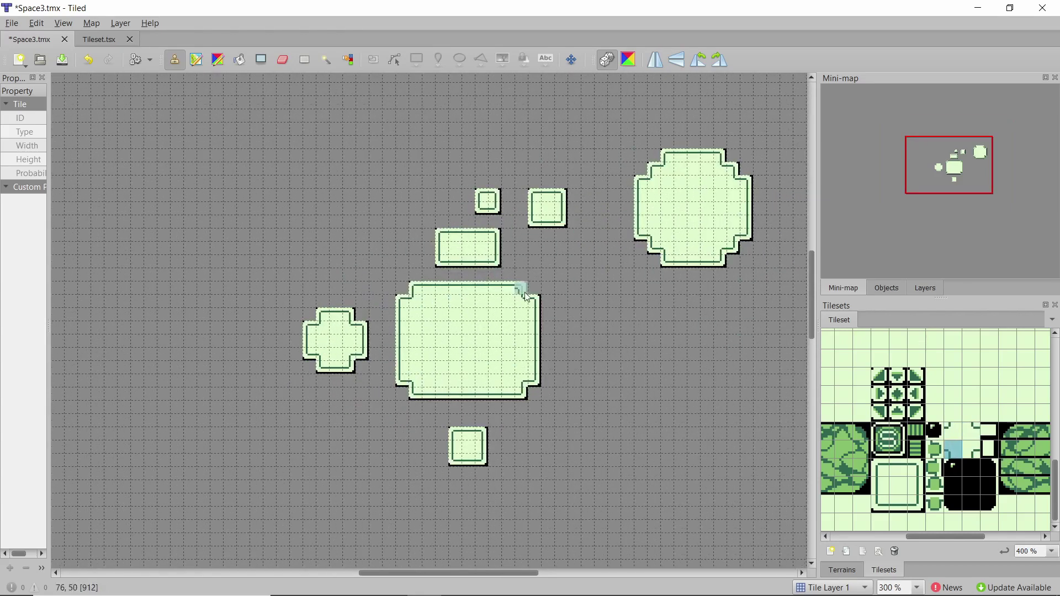
Widen the southern block to 4 by 3 tiles and stamp the 2 by 2 S landing pad over the middle of its lower edge.
ctrl+scroll(519, 295, up, 1)
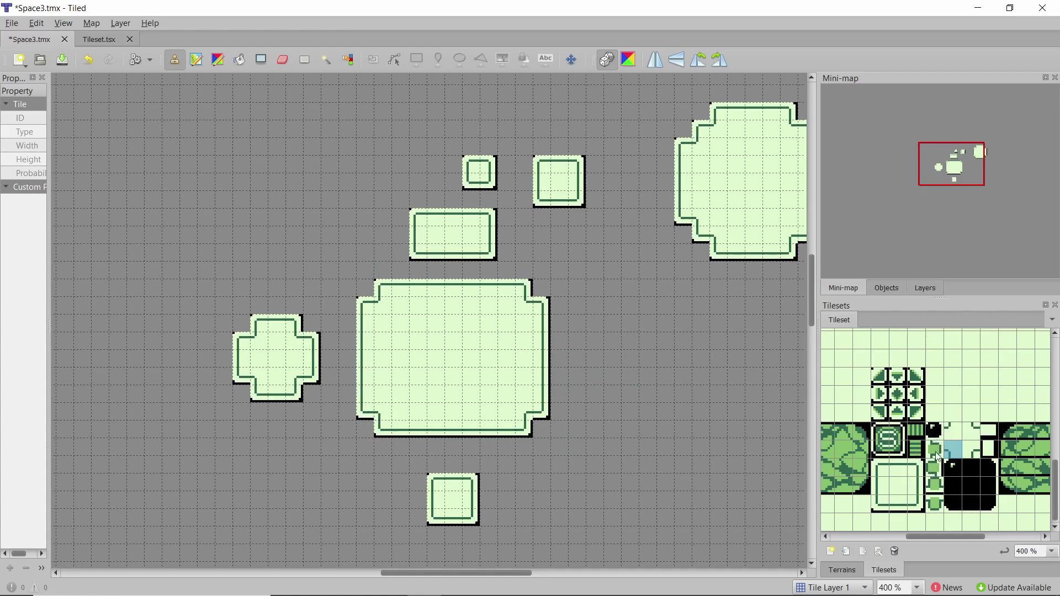
drag(881, 445, 904, 455)
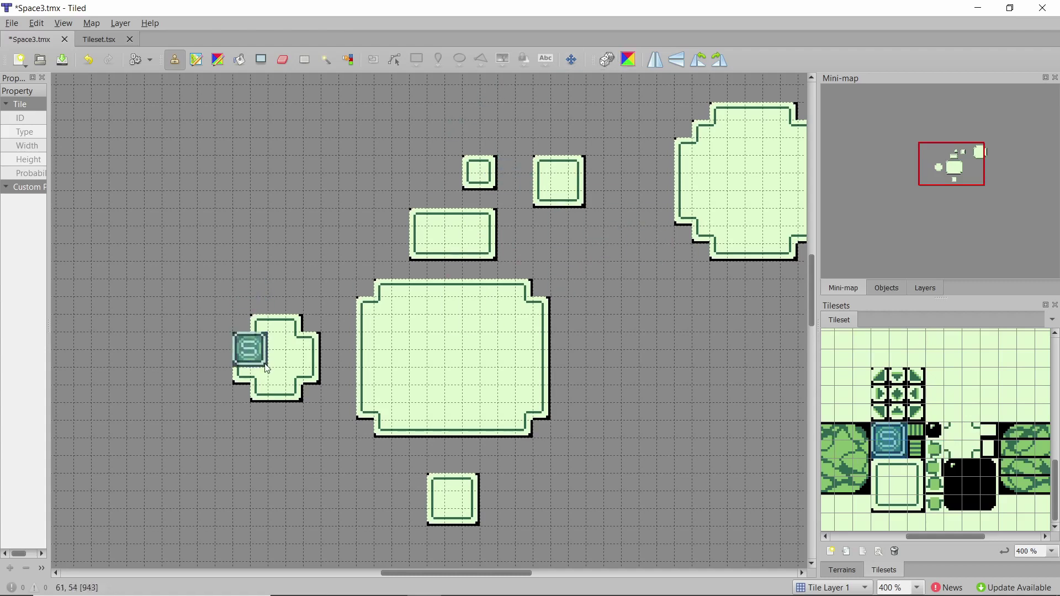
click(264, 347)
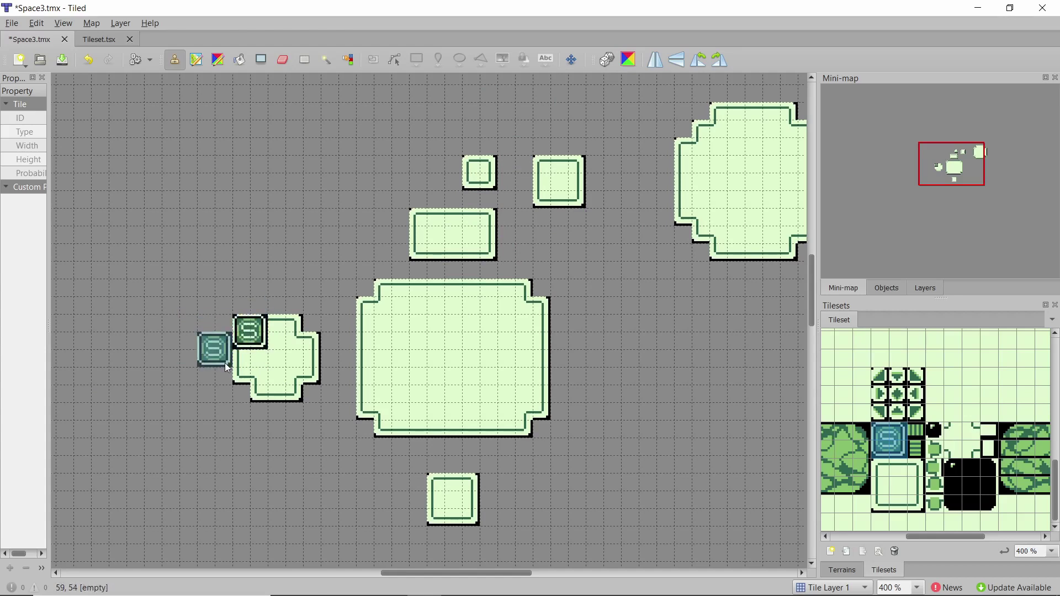
key(ctrl+z)
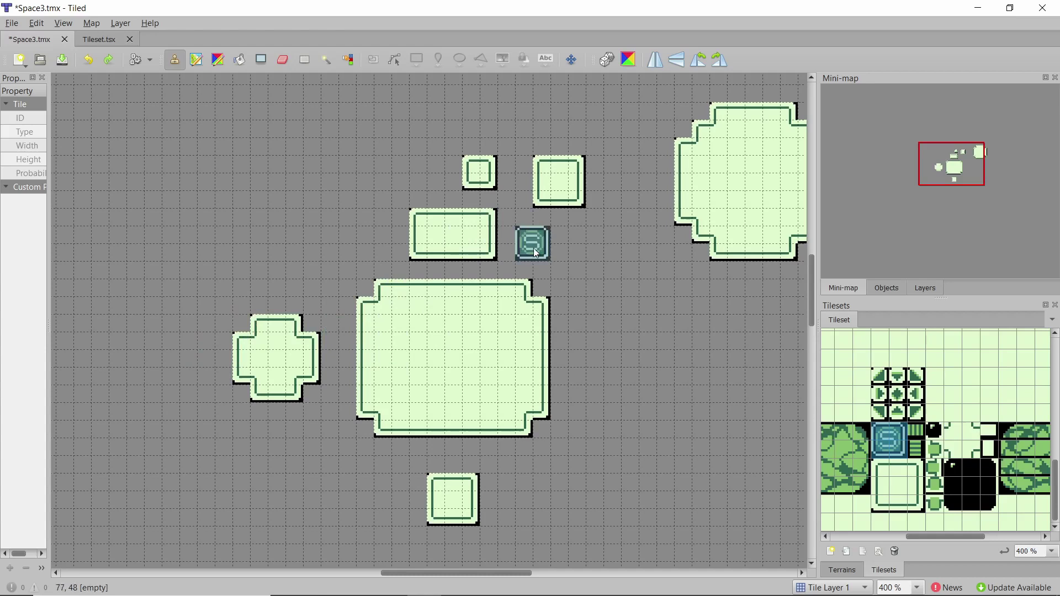
ctrl+scroll(366, 236, down, 1)
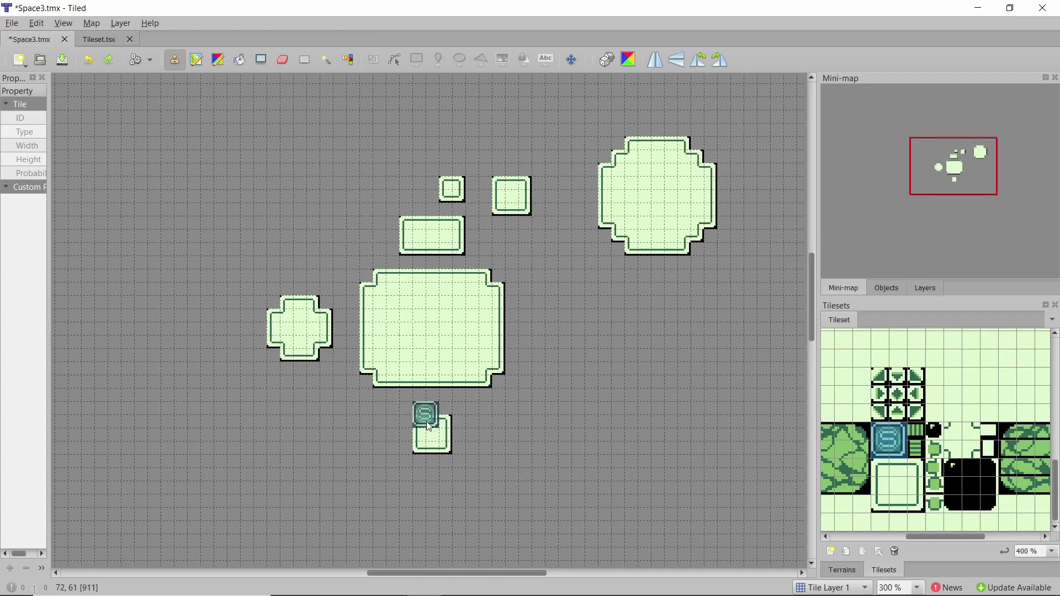
ctrl+scroll(429, 426, up, 1)
click(446, 461)
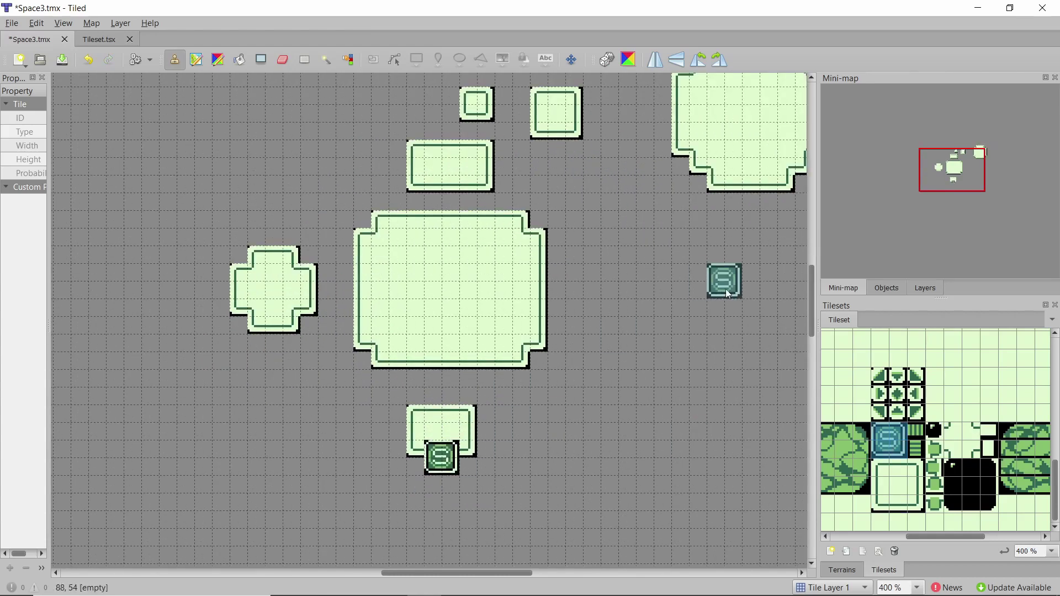
Join the main station to the southern block with a 2 by 2 connector of horizontally striped corridor tiles.
ctrl+scroll(461, 475, down, 1)
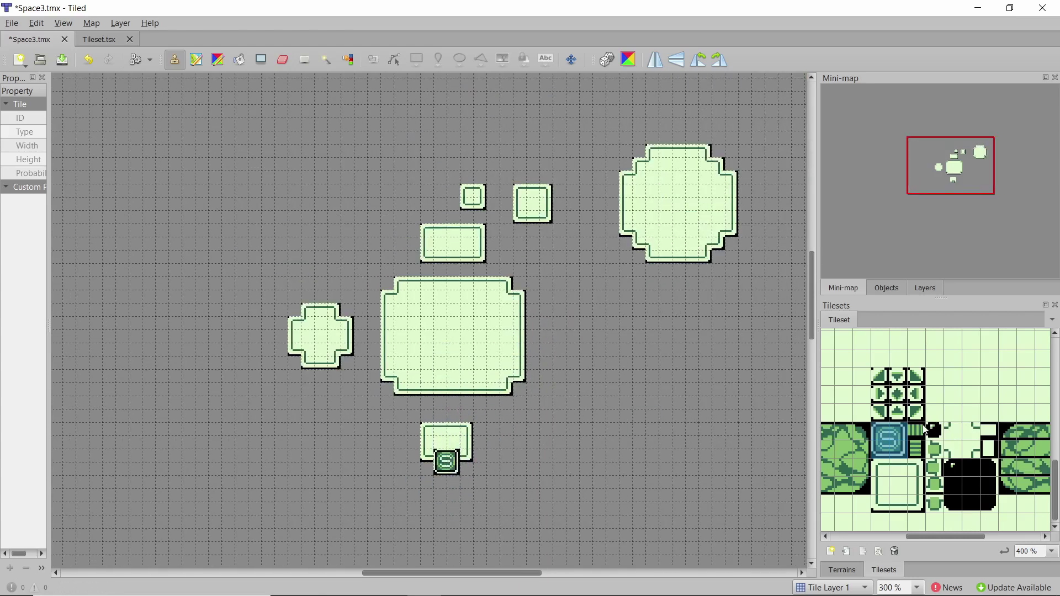
click(992, 448)
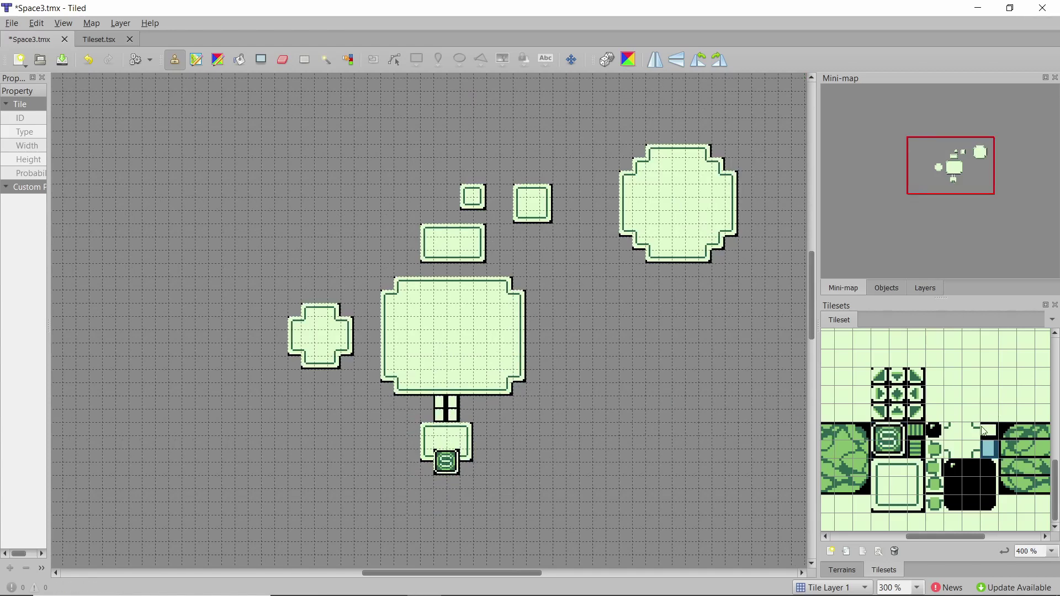
click(916, 431)
ctrl+scroll(437, 415, up, 2)
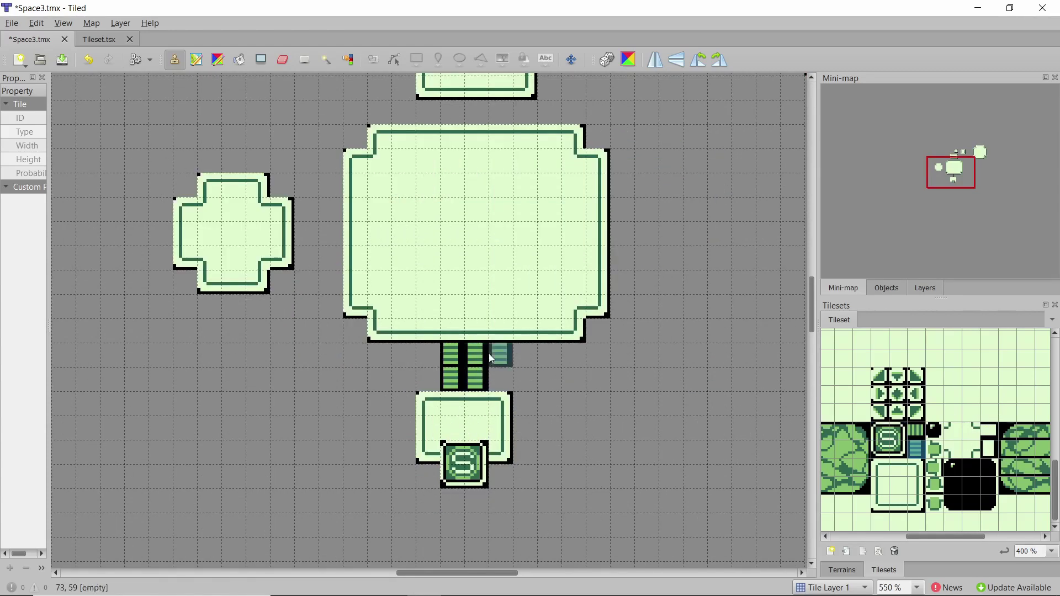
ctrl+scroll(460, 360, up, 2)
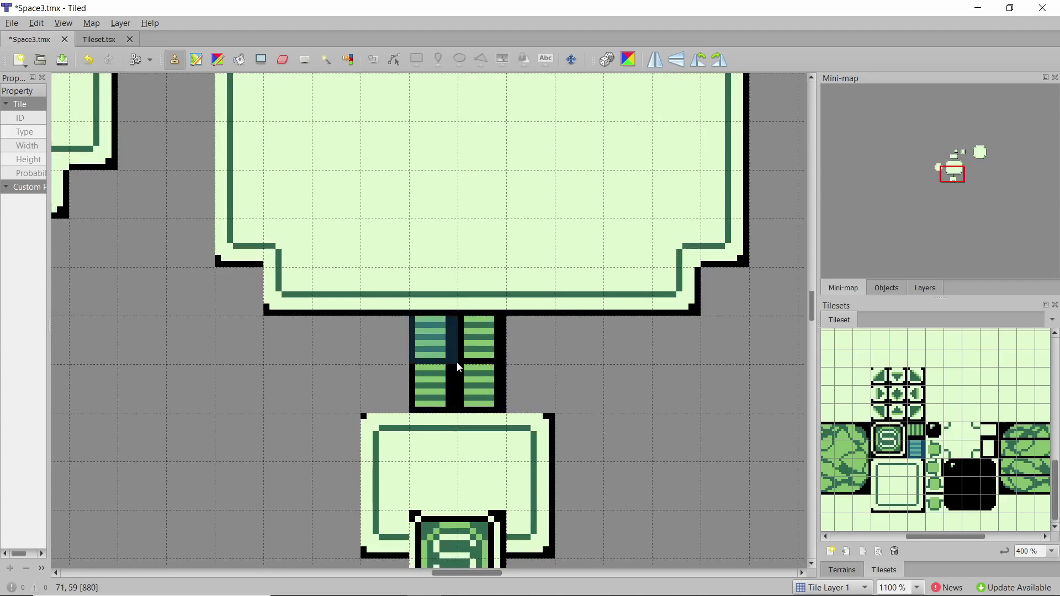
ctrl+scroll(450, 366, down, 2)
ctrl+scroll(460, 377, up, 1)
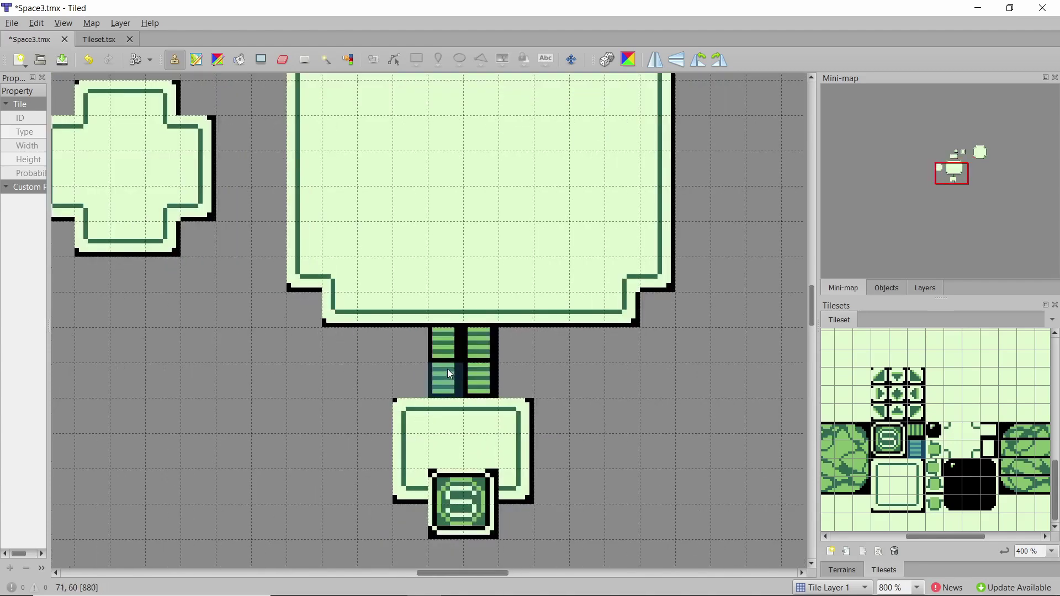
Join the cross-shaped station to the main station with two light horizontal corridor tiles.
click(989, 432)
scroll(745, 378, up, 1)
drag(220, 235, 258, 242)
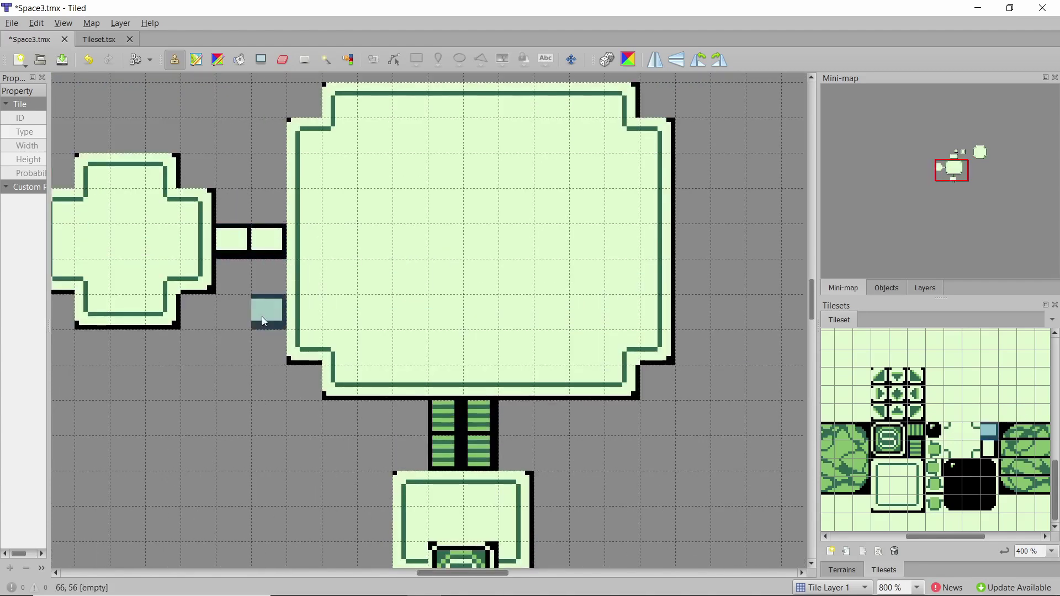
Connect the main station to the 5 by 3 block with three horizontally striped tiles, and that block to the 2 by 2 block with one.
ctrl+scroll(316, 275, down, 3)
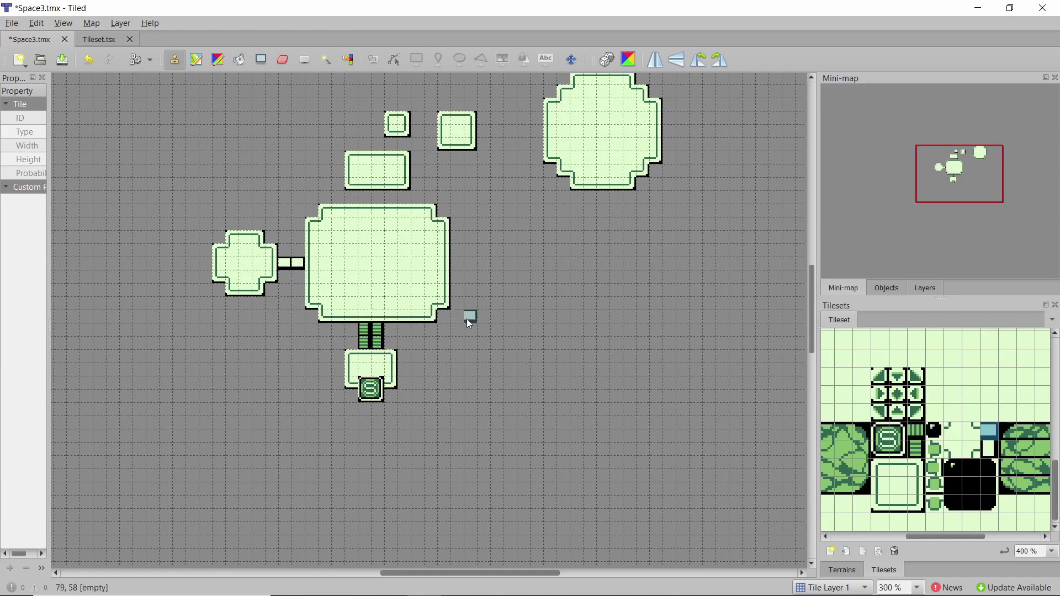
ctrl+scroll(273, 266, up, 1)
scroll(408, 251, up, 1)
ctrl+scroll(409, 251, up, 1)
click(916, 449)
drag(387, 246, 435, 245)
scroll(440, 237, up, 1)
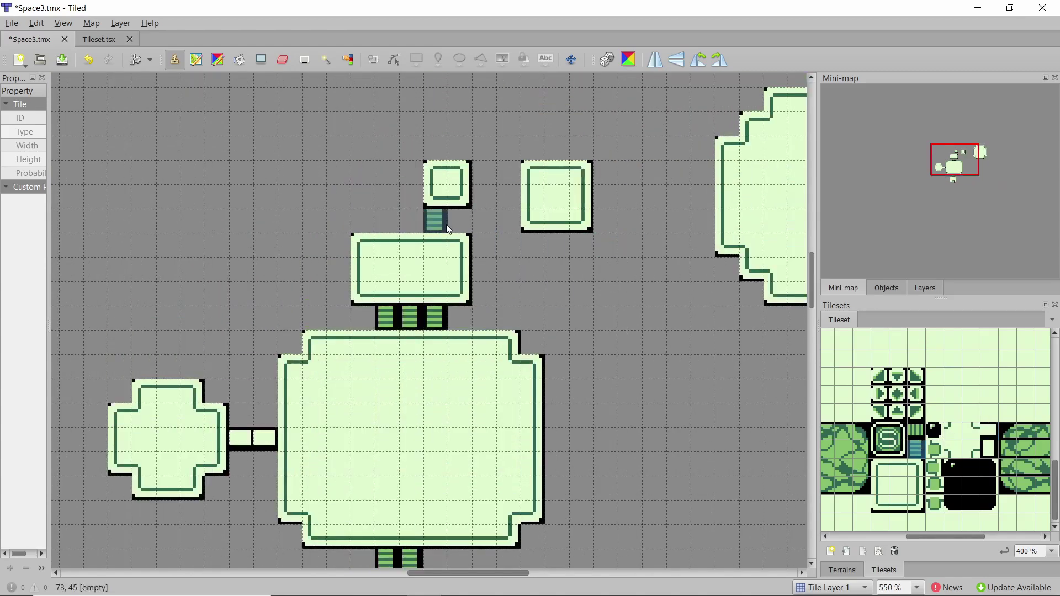
Link the 2 by 2 and 3 by 3 blocks with two vertically striped corridor tiles, and the latter to the large rounded station with five.
click(916, 430)
ctrl+scroll(501, 174, down, 3)
ctrl+scroll(532, 164, up, 3)
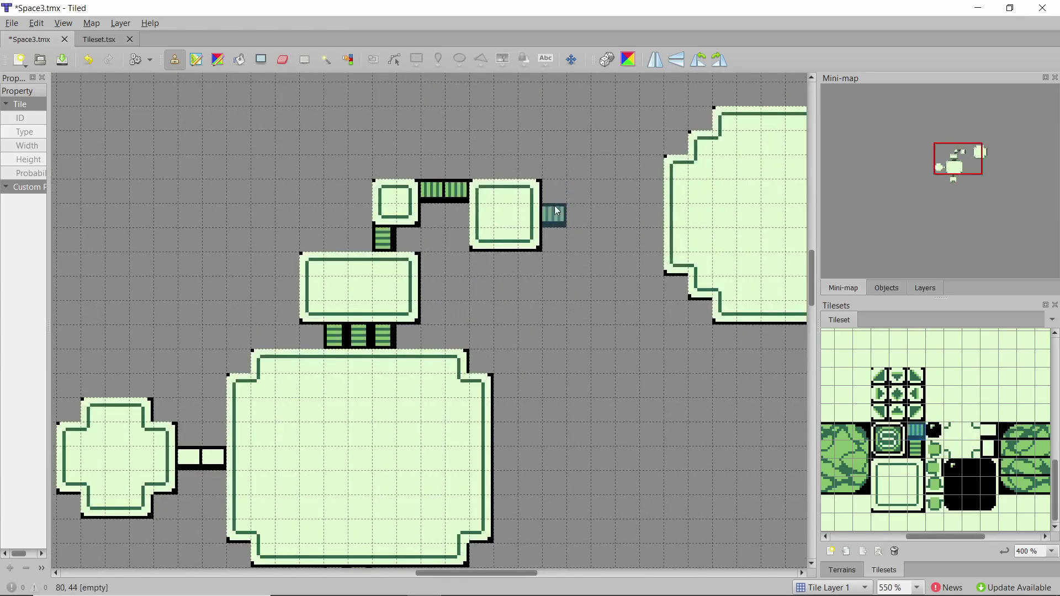
drag(555, 211, 650, 216)
ctrl+scroll(463, 206, down, 2)
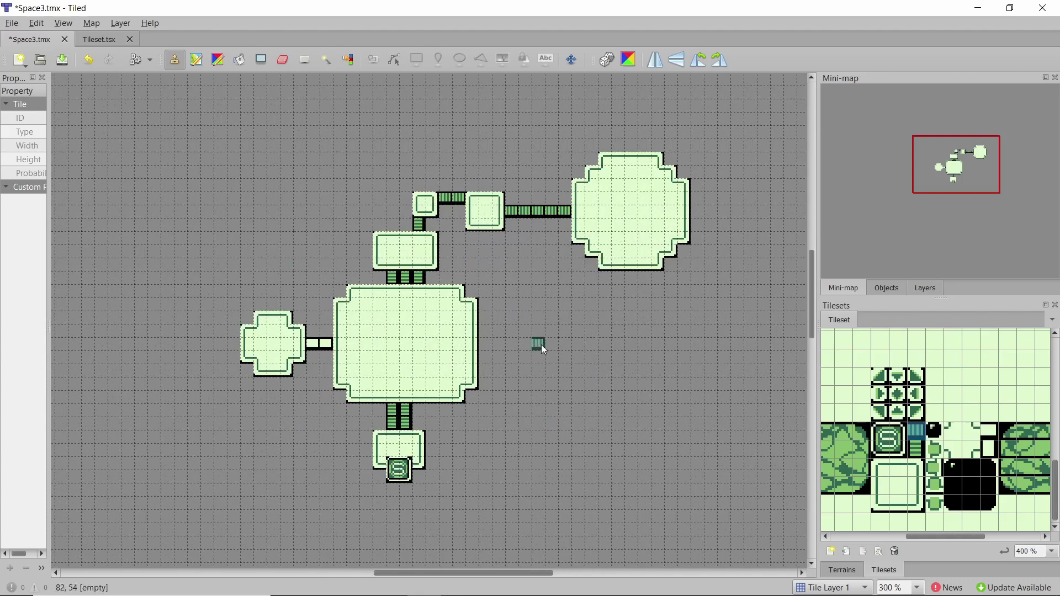
Try placing the black 3 by 3 rounded block in the eastern part of the large rounded station, and undo the placement.
drag(956, 472, 985, 500)
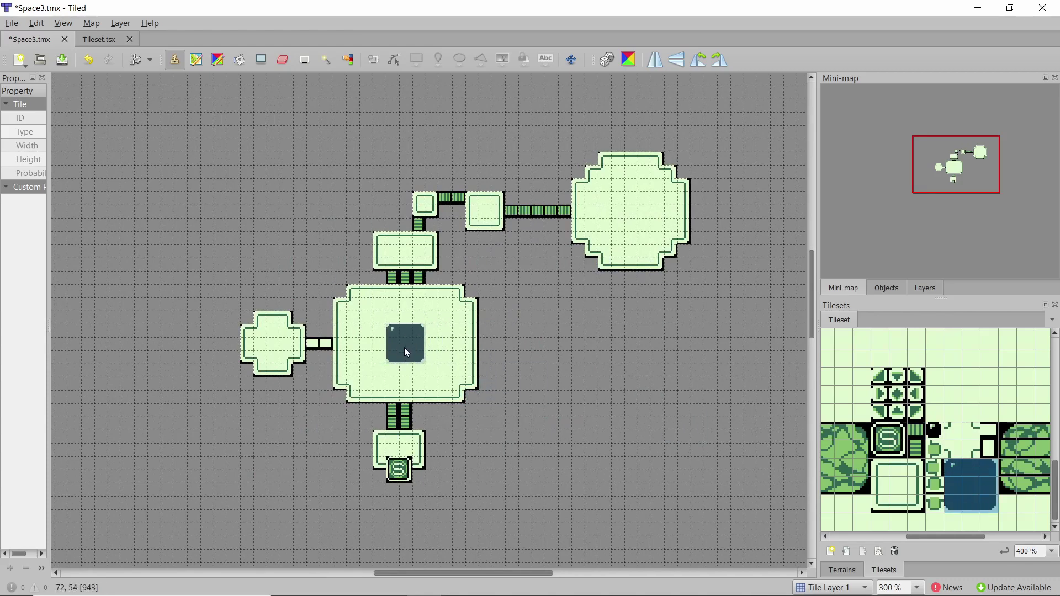
ctrl+scroll(401, 347, up, 2)
ctrl+scroll(400, 347, down, 2)
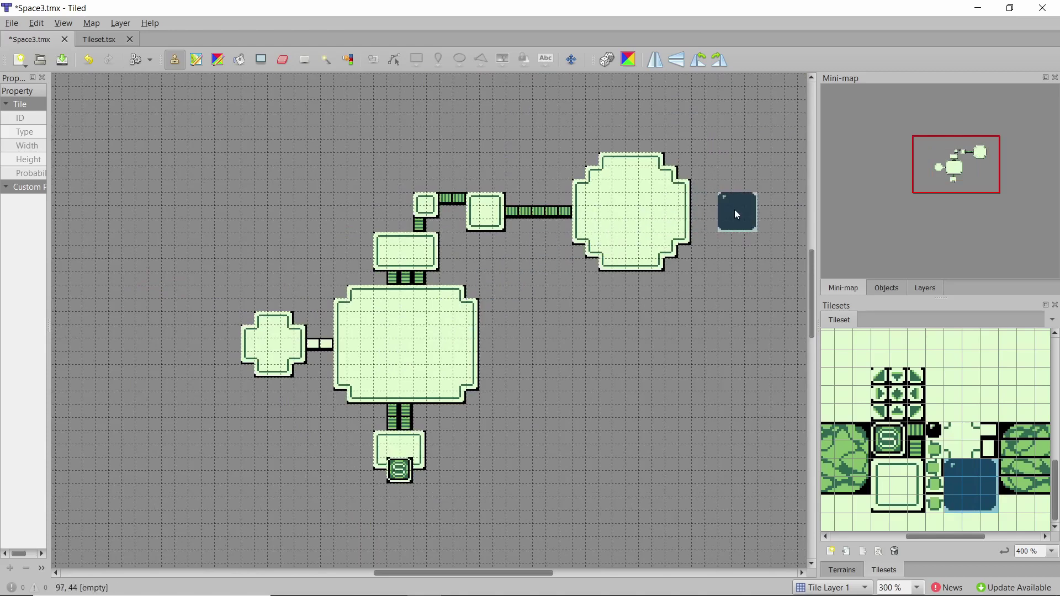
ctrl+scroll(736, 209, up, 3)
click(531, 233)
ctrl+scroll(463, 206, up, 1)
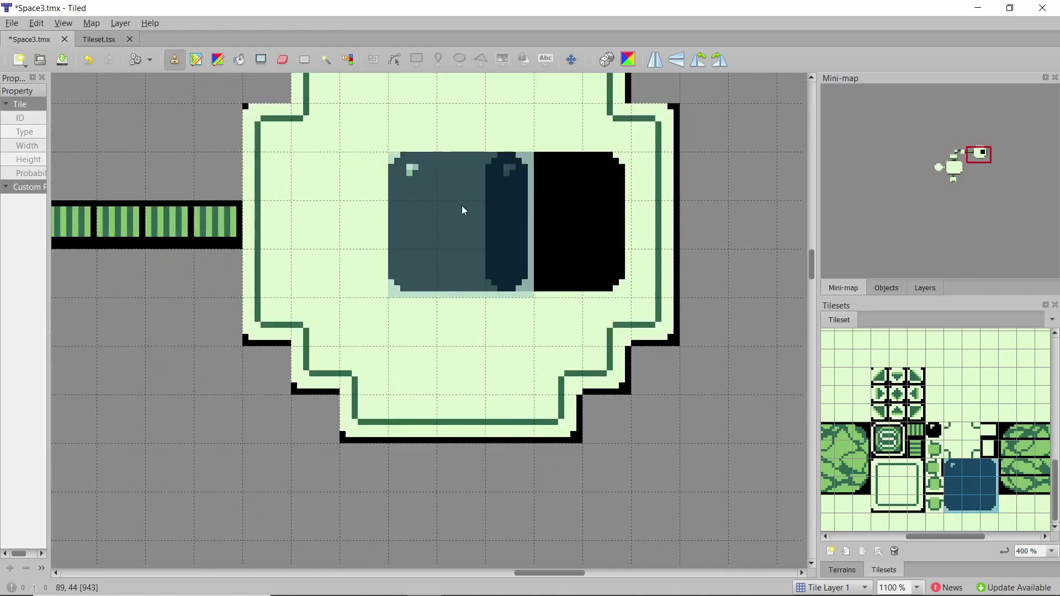
ctrl+scroll(463, 210, down, 2)
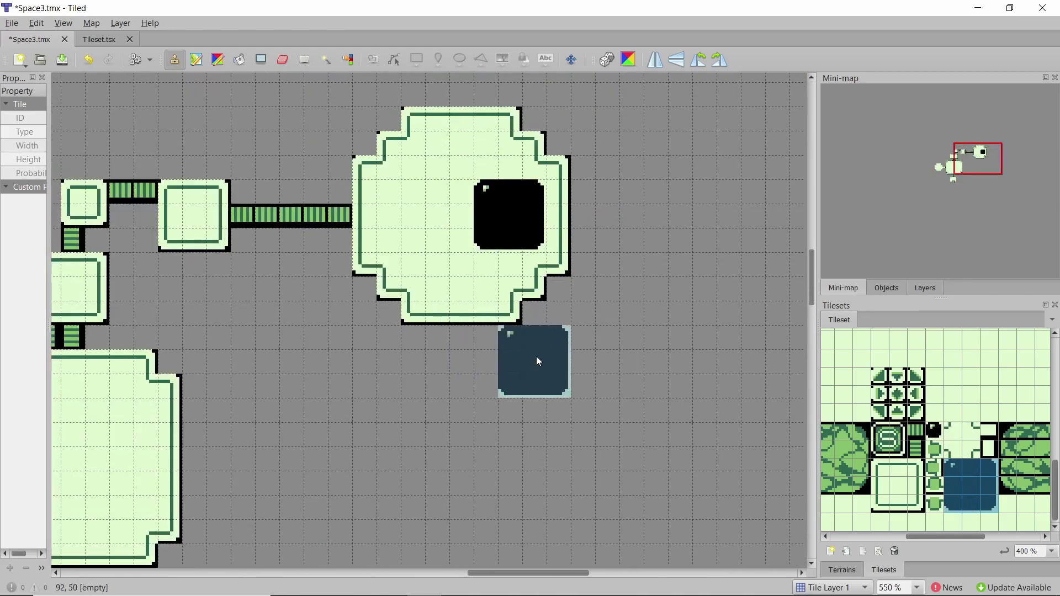
key(ctrl+z)
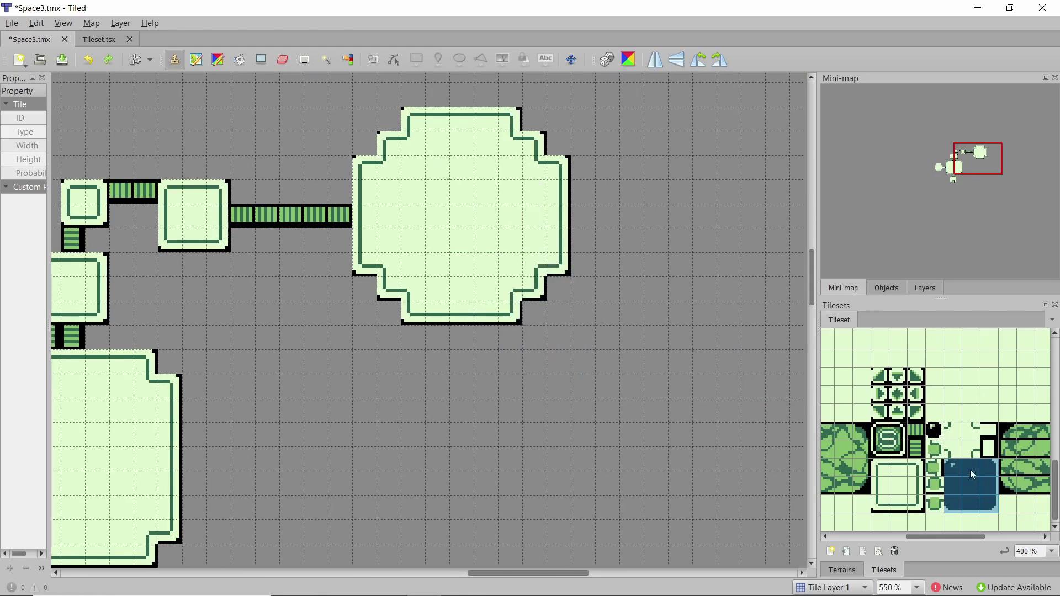
Build a 2 by 2 rounded black block from its four corner tiles in the eastern part of the large rounded station.
click(953, 468)
click(510, 192)
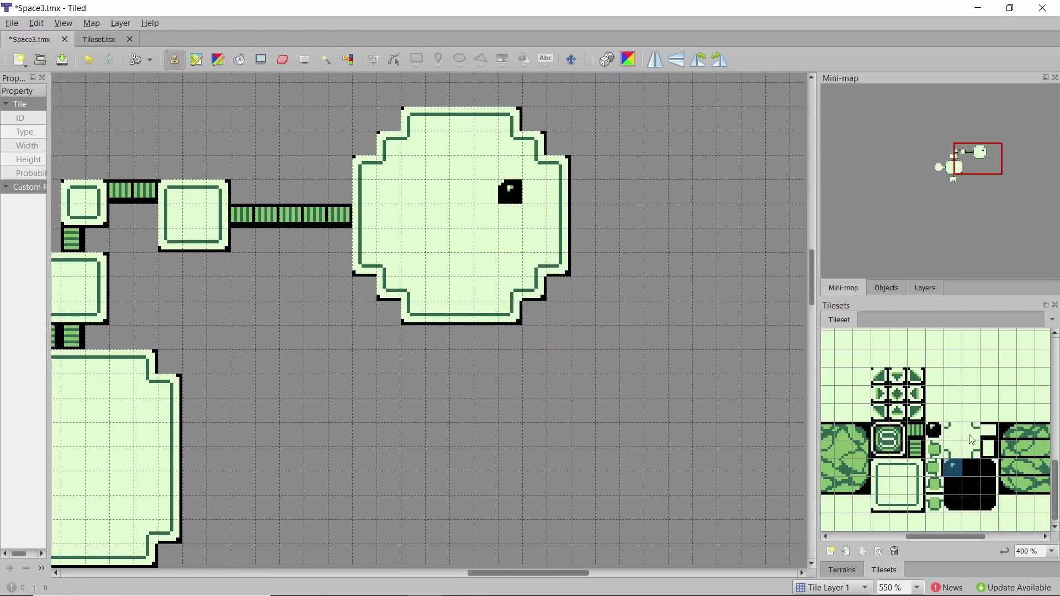
click(986, 474)
click(539, 198)
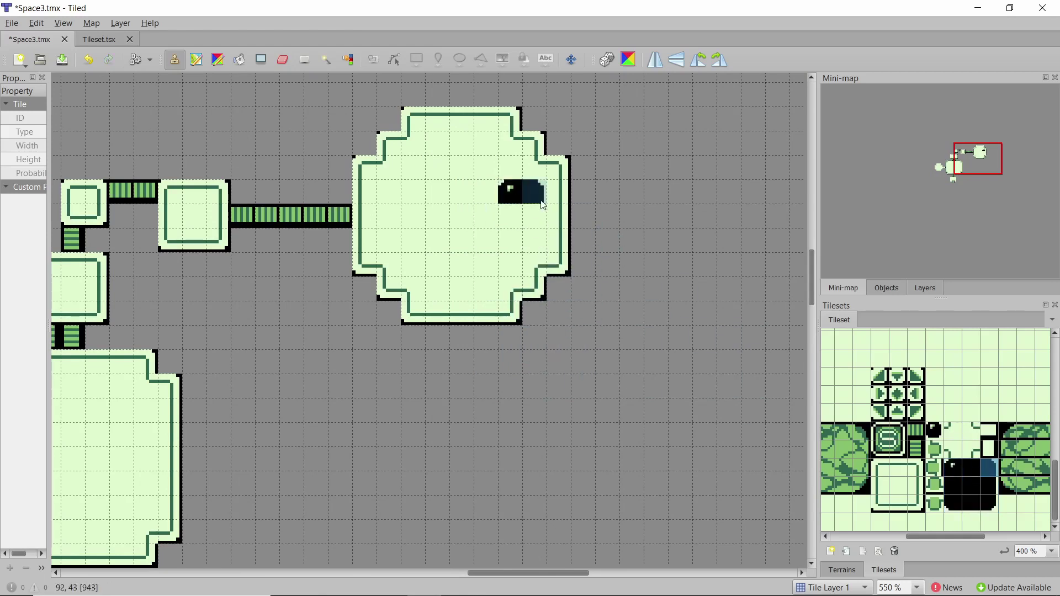
click(954, 508)
click(515, 225)
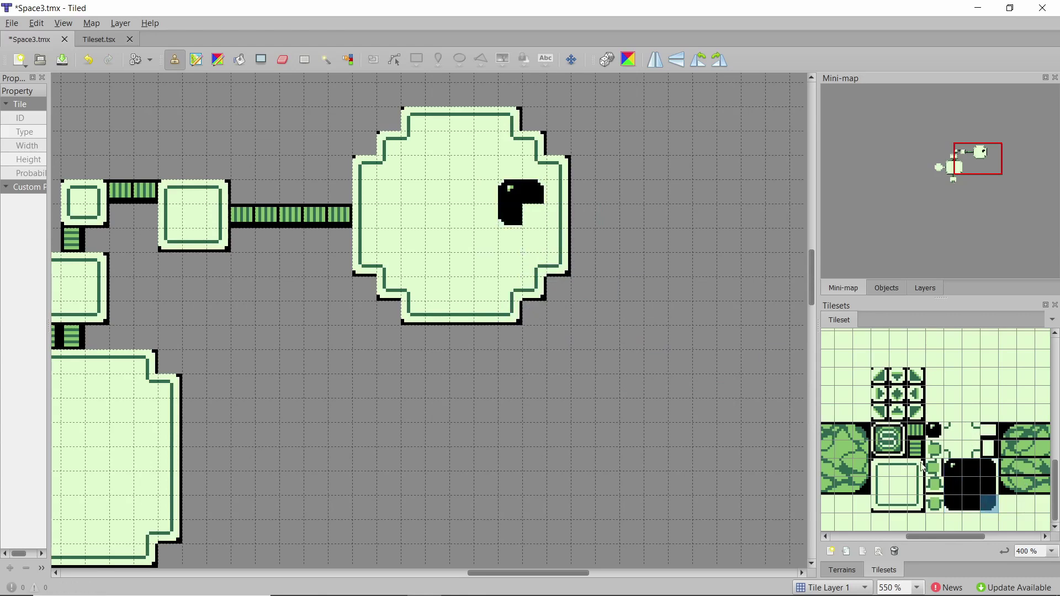
click(533, 216)
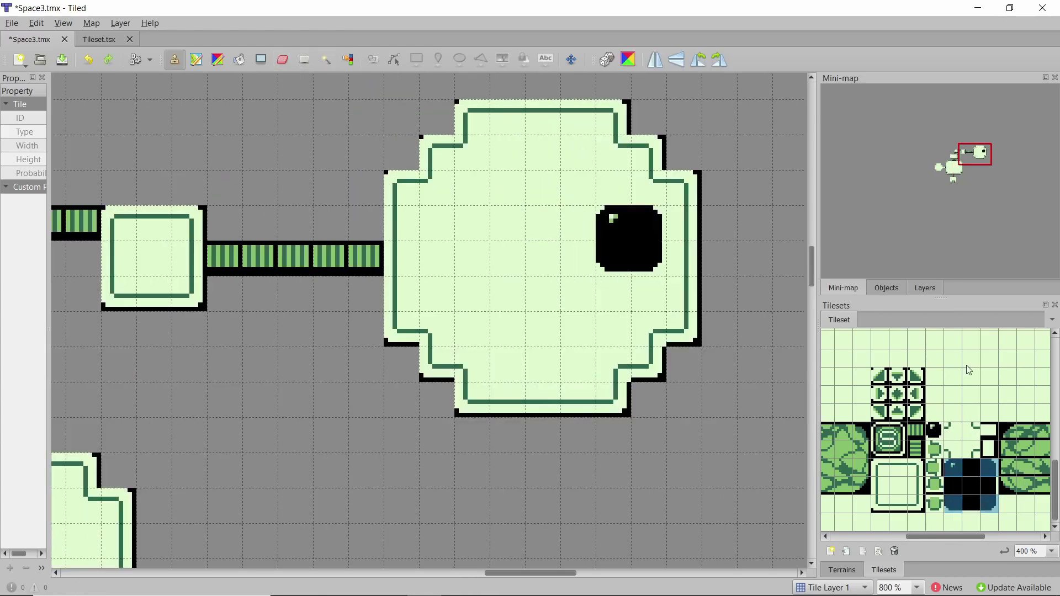
Place small black ball tiles in the large rounded station: two near its north edge, two near its south edge, one below the black block.
click(932, 439)
click(579, 358)
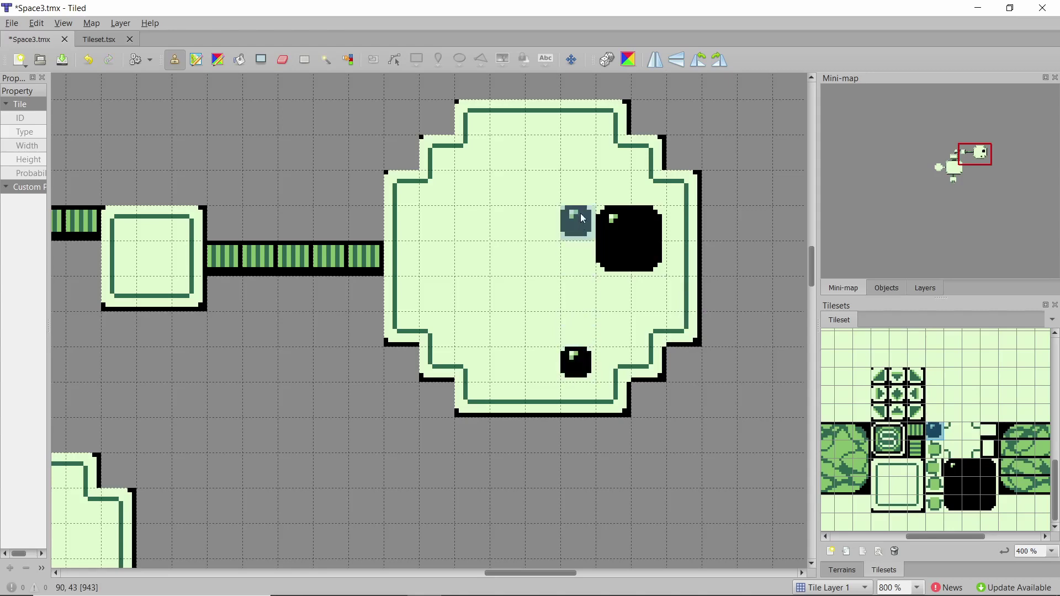
click(519, 163)
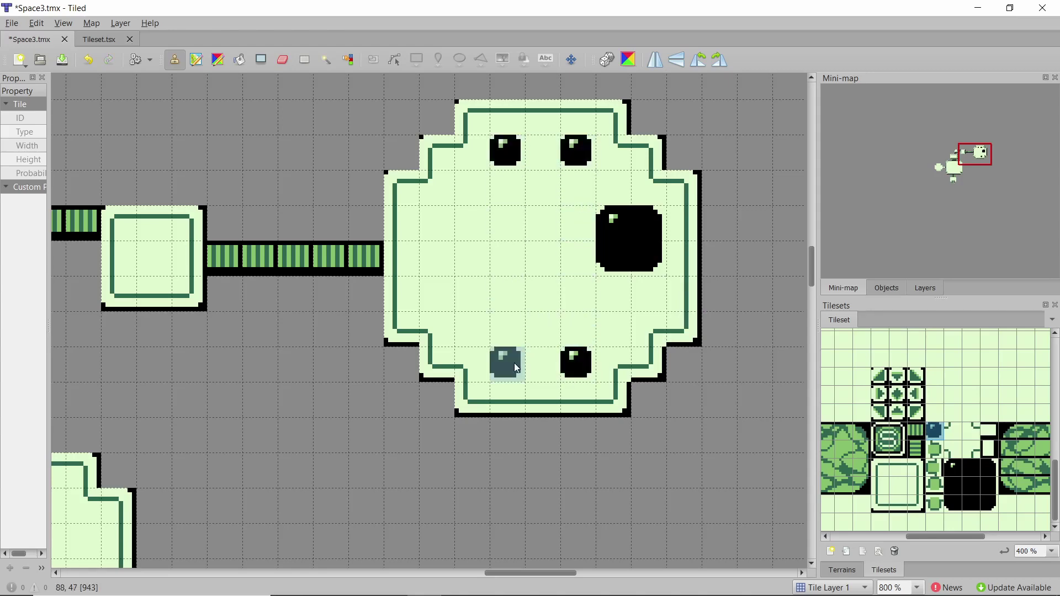
click(516, 371)
Examine the overall layout of the connected stations, from the large rounded one to the cross-shaped and southern parts.
ctrl+scroll(732, 257, down, 2)
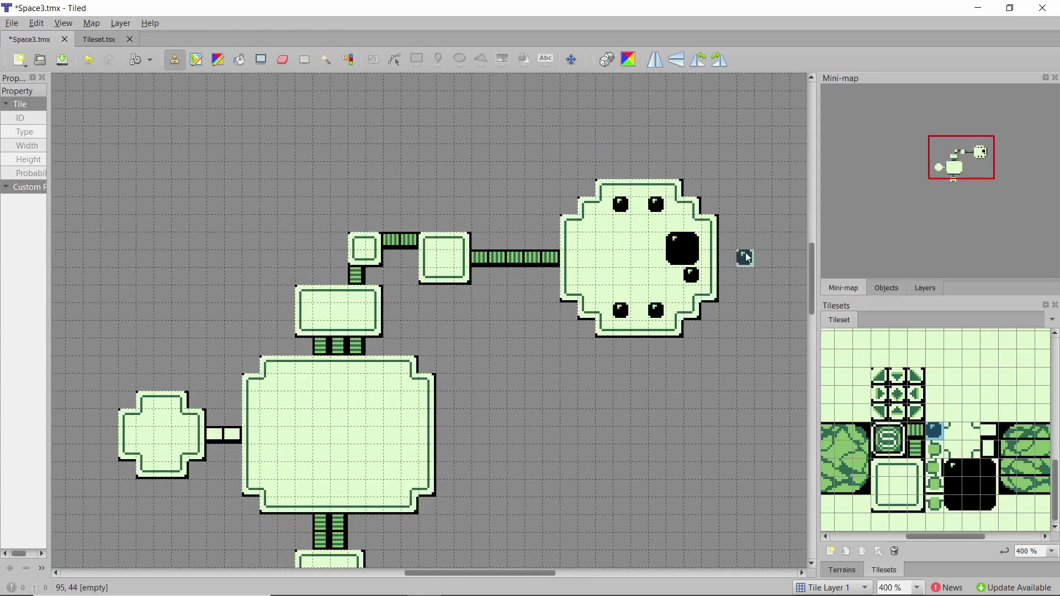
ctrl+scroll(745, 259, up, 1)
ctrl+scroll(617, 305, down, 3)
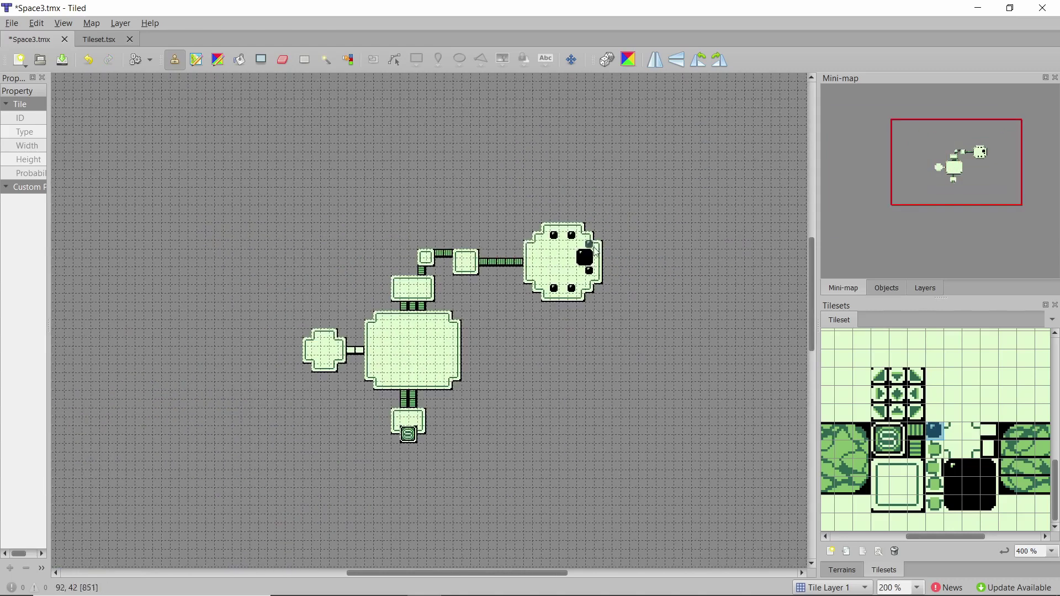
ctrl+scroll(575, 290, up, 2)
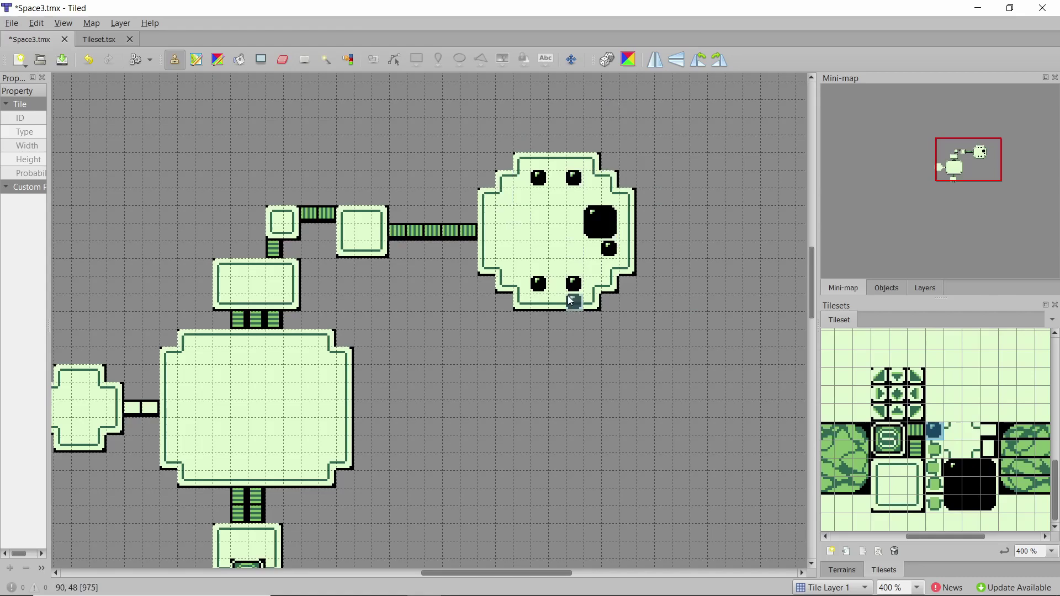
ctrl+scroll(525, 269, down, 2)
ctrl+scroll(502, 292, up, 2)
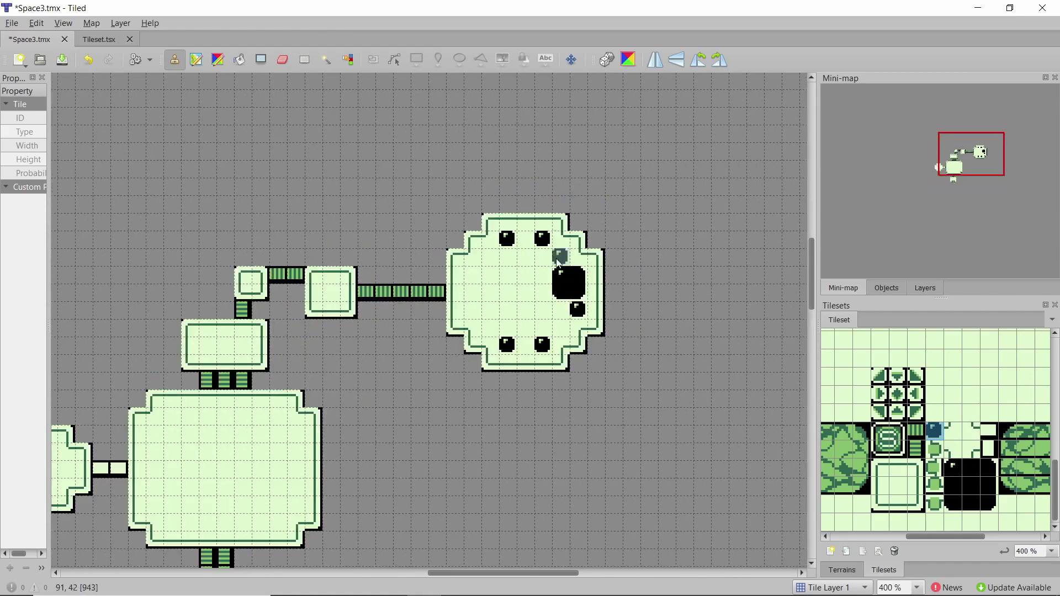
scroll(509, 312, down, 2)
scroll(522, 313, up, 2)
scroll(522, 313, down, 2)
scroll(522, 313, up, 2)
scroll(515, 320, left, 2)
scroll(515, 320, down, 1)
scroll(515, 319, down, 2)
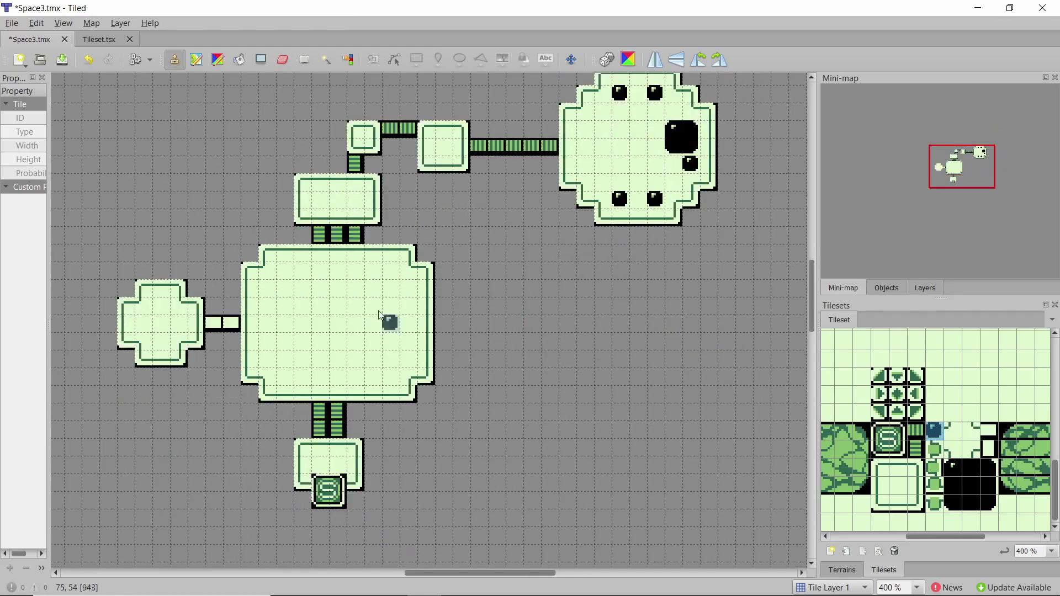
ctrl+scroll(430, 345, down, 2)
ctrl+scroll(339, 331, up, 1)
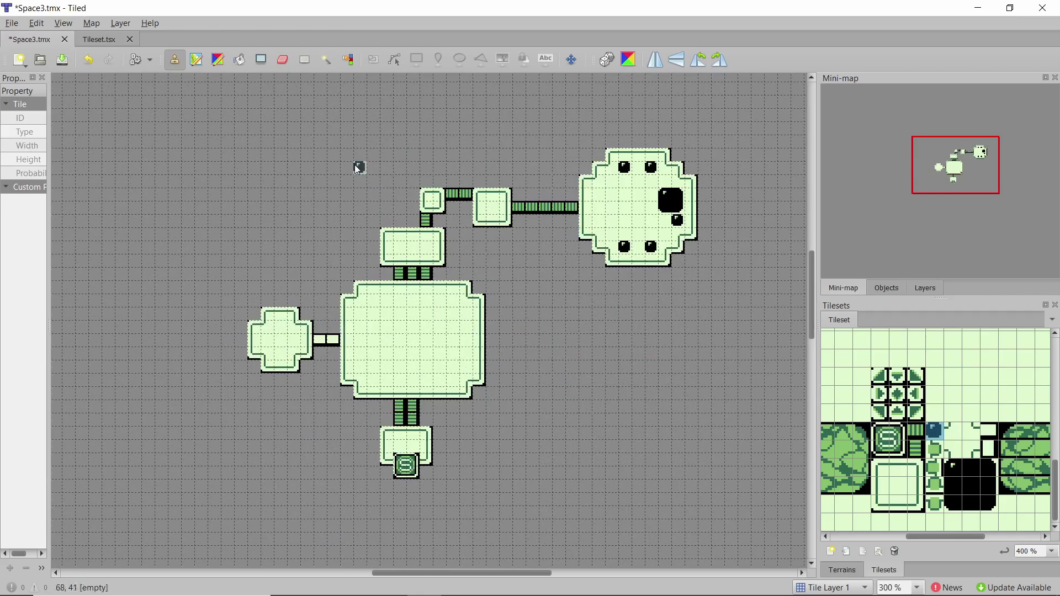
ctrl+scroll(315, 403, up, 2)
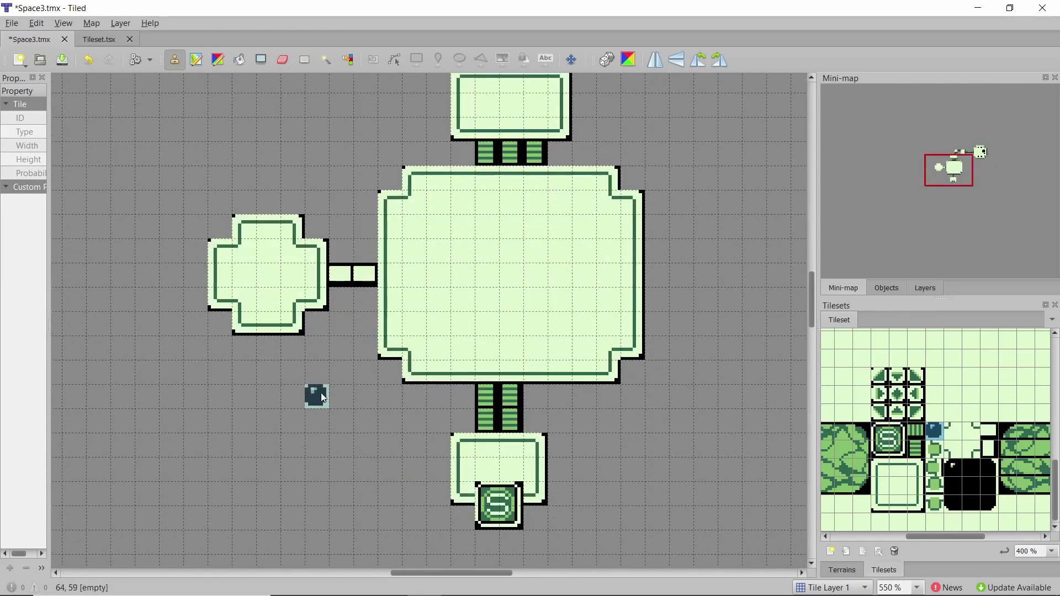
ctrl+scroll(327, 382, down, 2)
ctrl+scroll(328, 382, up, 1)
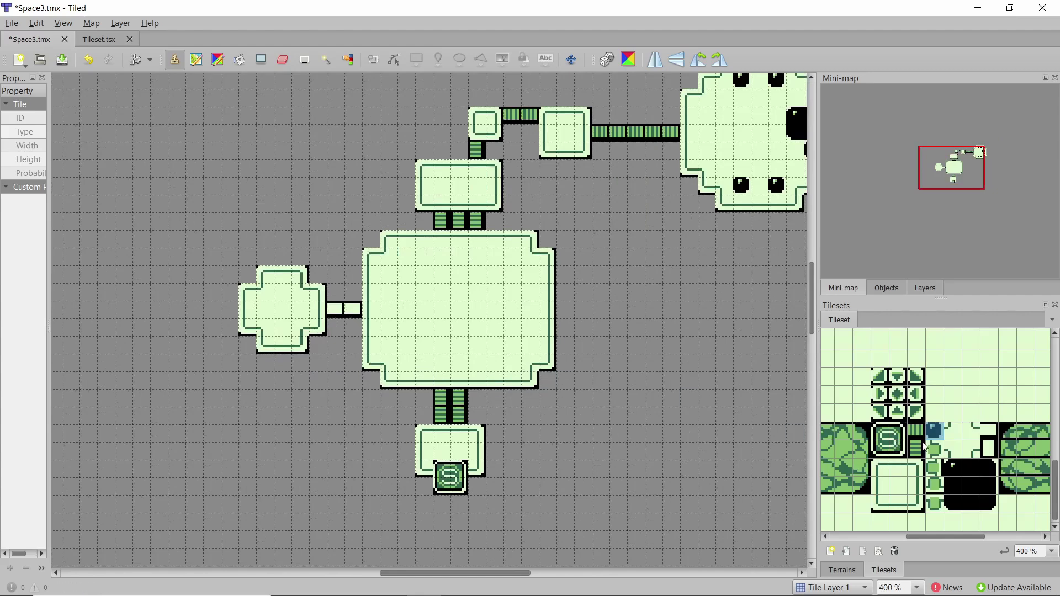
Place a rounded black block 3 tiles wide and 5 tiles high in the eastern part of the main station.
mouse_move(950, 465)
mouse_down()
mouse_move(991, 509)
mouse_move(990, 486)
mouse_up()
ctrl+scroll(488, 277, up, 1)
click(533, 285)
click(534, 307)
ctrl+scroll(617, 214, down, 2)
ctrl+scroll(546, 231, up, 2)
Mark the main station's corridor entrances with green door tiles, two on the south edge and three on the north edge.
click(935, 485)
click(935, 468)
click(935, 450)
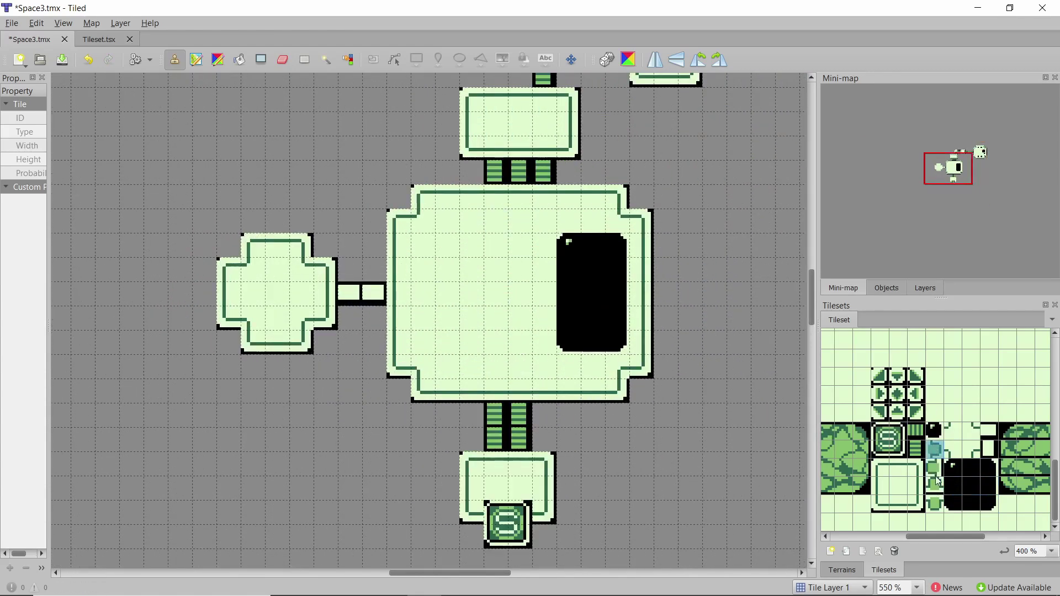
click(935, 483)
drag(496, 389, 520, 389)
click(935, 504)
drag(496, 195, 544, 196)
Add one green door tile at the large rounded station's west corridor entrance and three along its east edge.
ctrl+scroll(546, 193, down, 4)
click(935, 450)
click(615, 193)
click(934, 468)
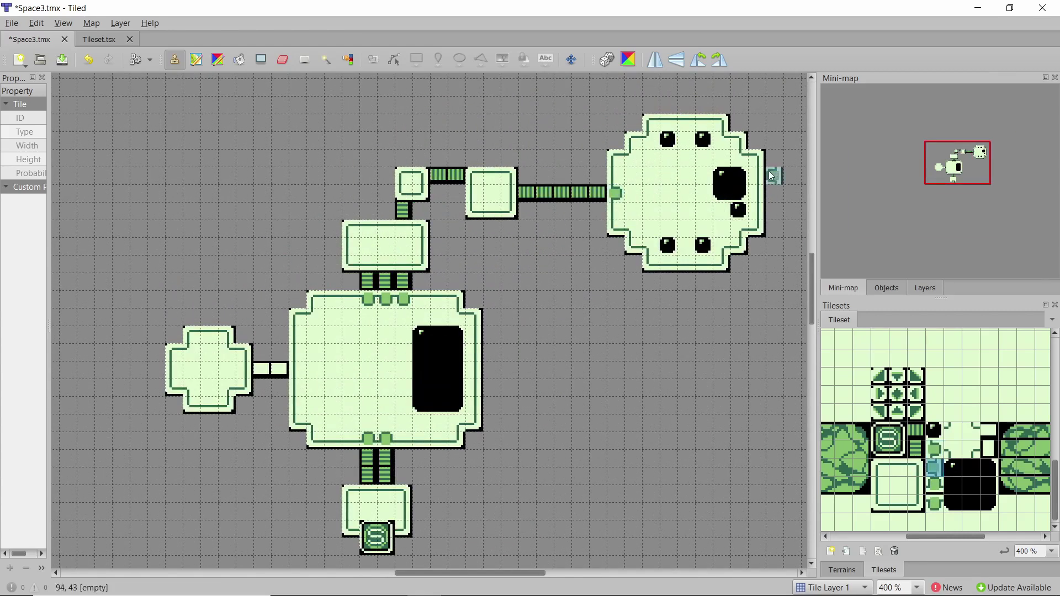
drag(757, 176, 755, 212)
ctrl+scroll(293, 372, up, 1)
Add green door tiles on the cross-shaped station's east edge, the main station's west edge and the 5 by 3 block's east edge.
click(223, 369)
click(934, 450)
click(298, 369)
click(935, 468)
click(468, 200)
ctrl+scroll(505, 313, down, 2)
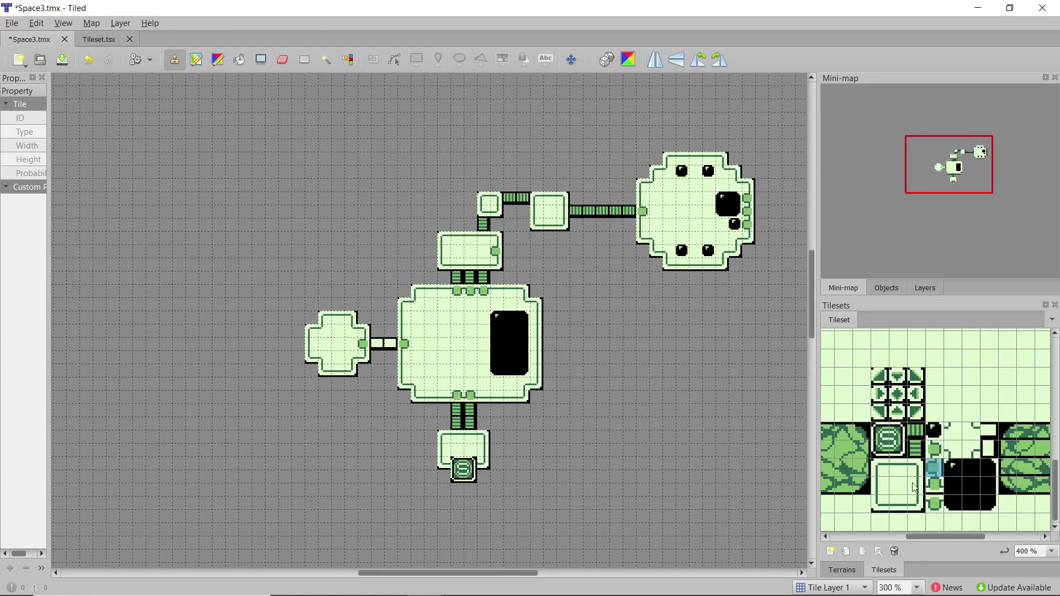
Select the 6 by 4 block of star and asteroid tiles and activate the Bucket Fill tool.
drag(932, 538, 860, 543)
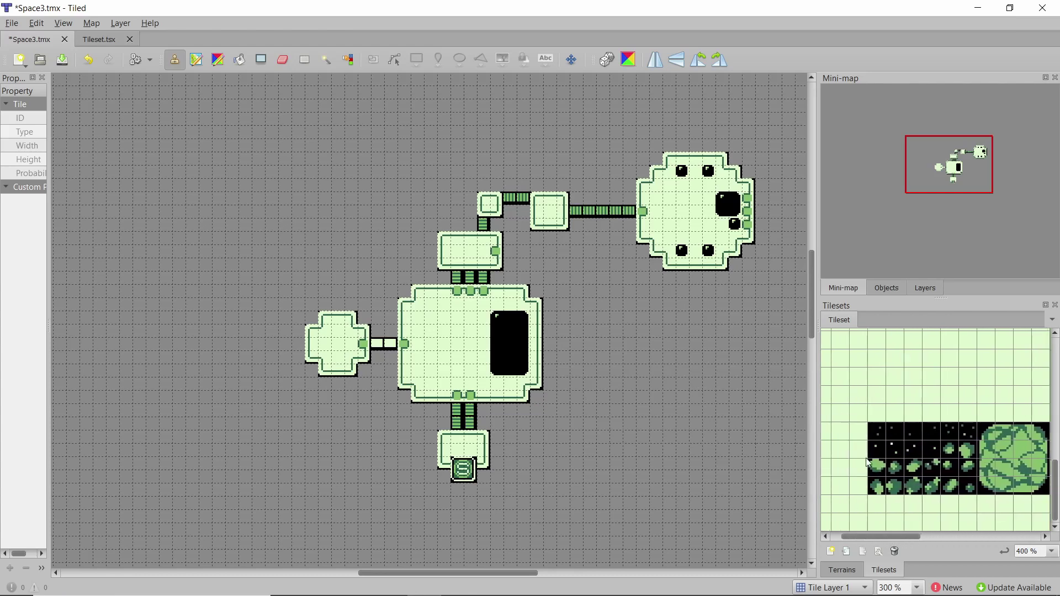
drag(871, 426, 971, 493)
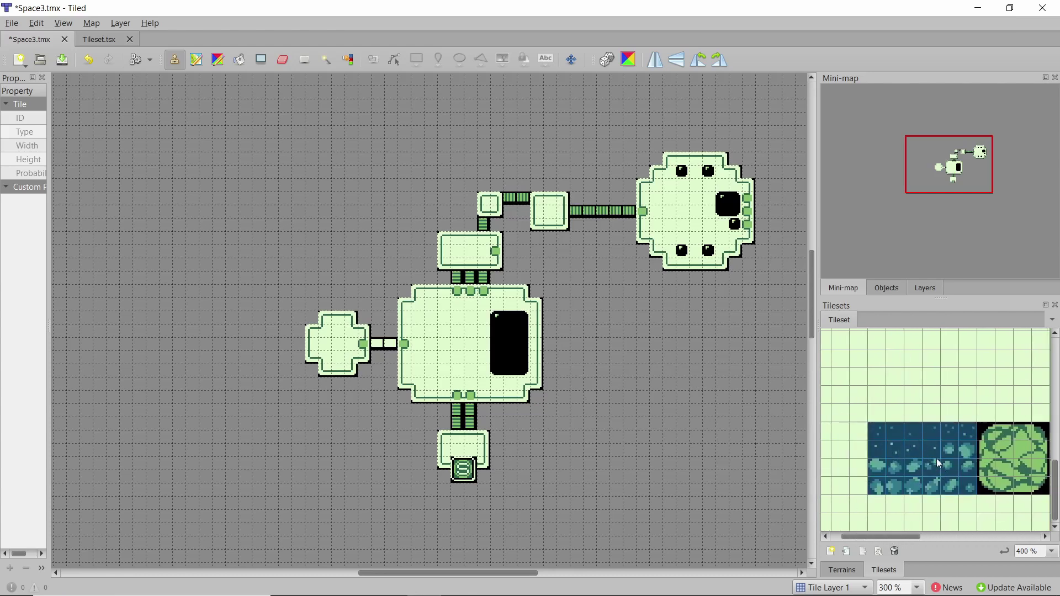
click(966, 503)
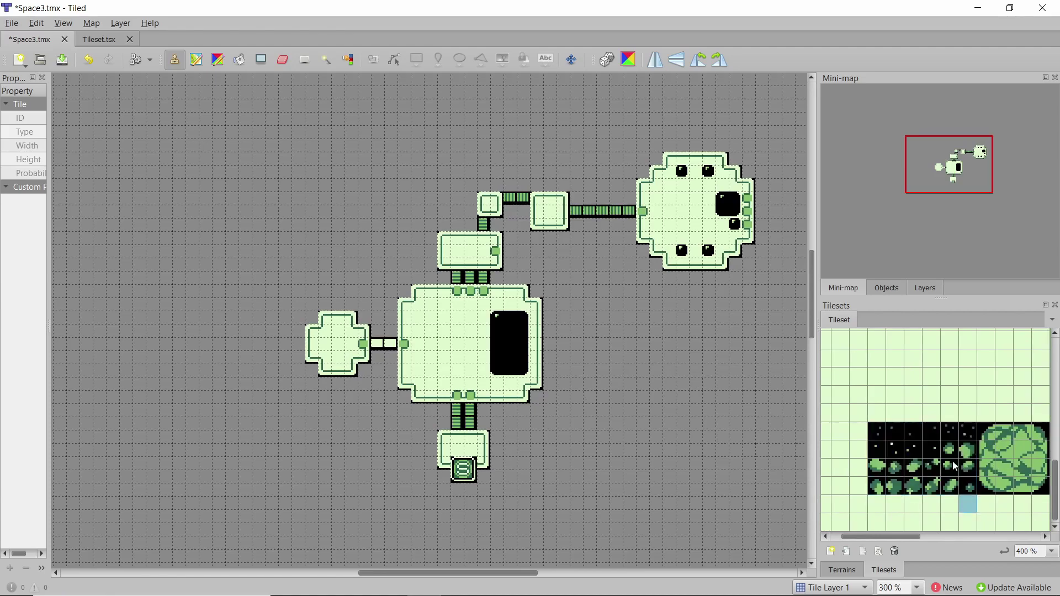
drag(968, 430, 876, 489)
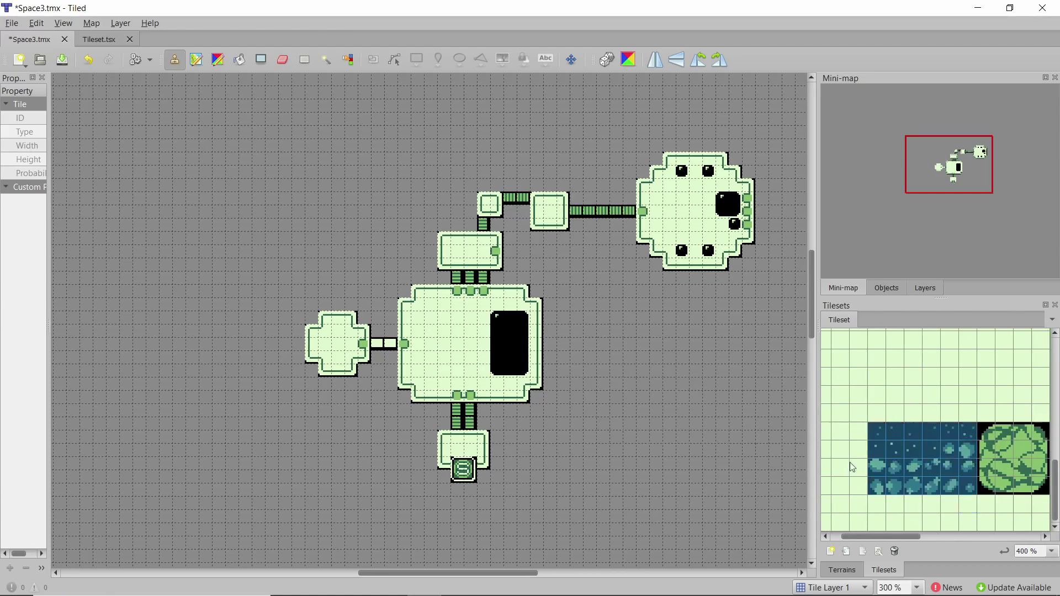
click(239, 59)
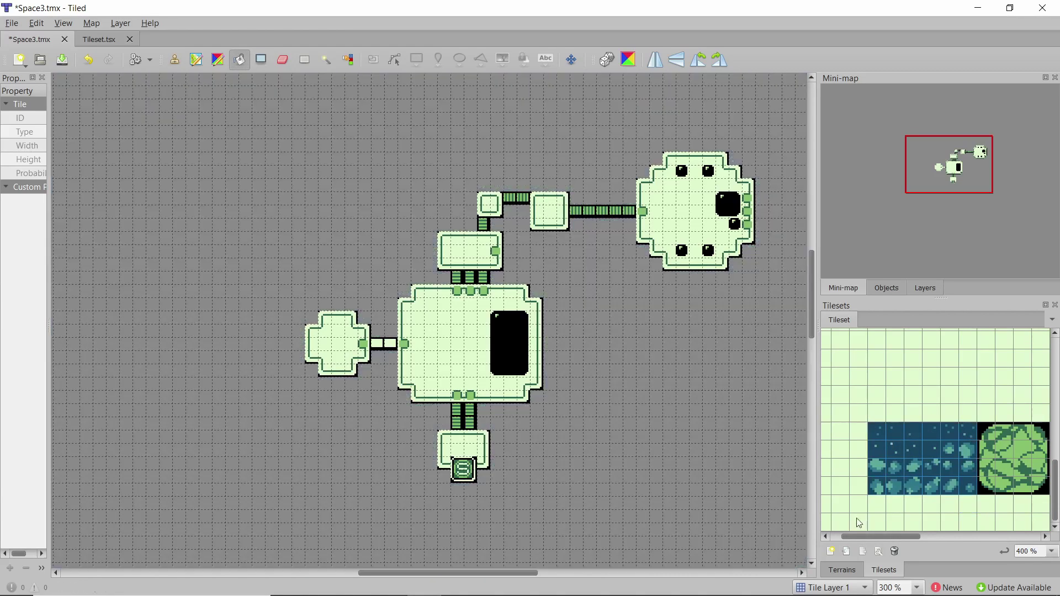
Turn on random mode for the fill and preview the scattered stars and asteroids around the stations.
drag(912, 541, 962, 540)
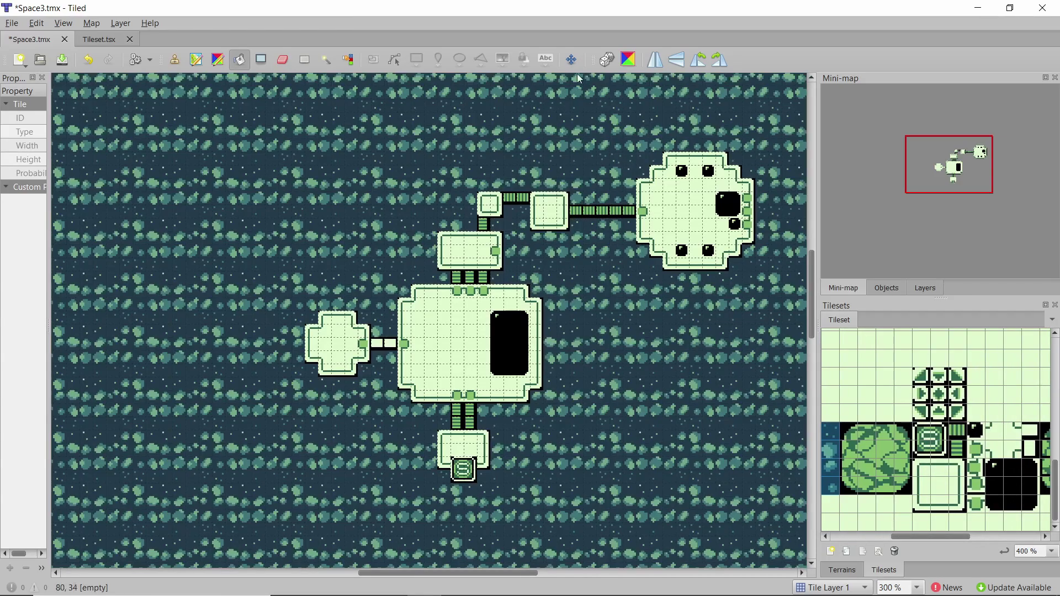
click(606, 59)
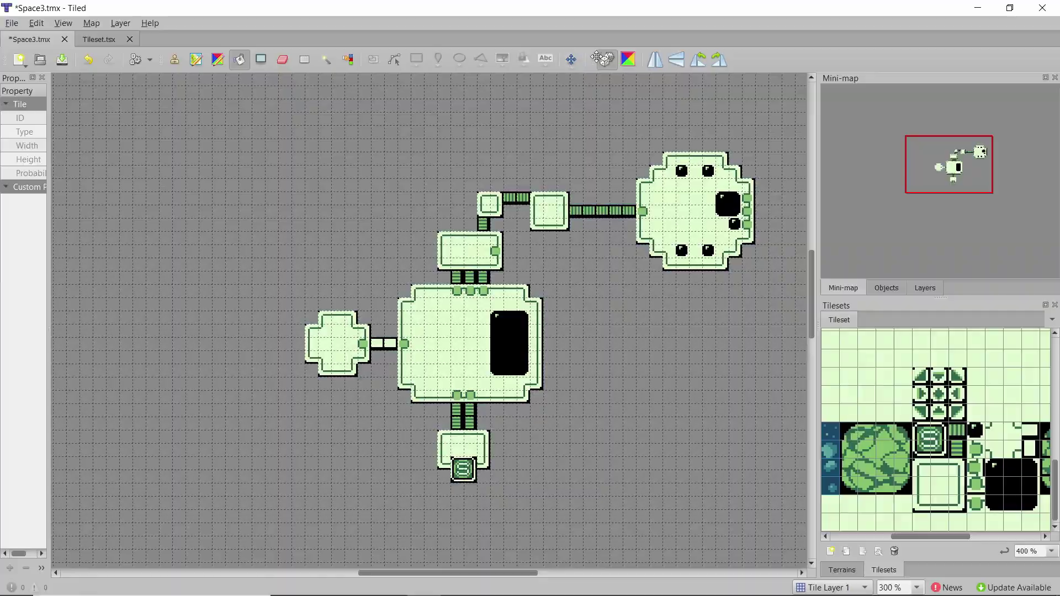
ctrl+scroll(218, 276, down, 3)
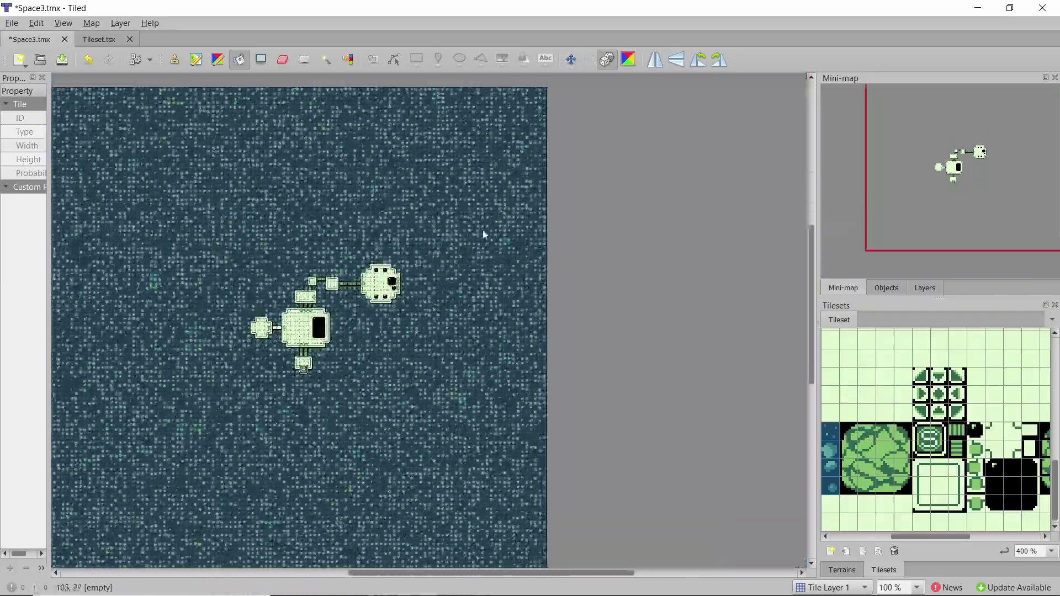
ctrl+scroll(233, 348, up, 2)
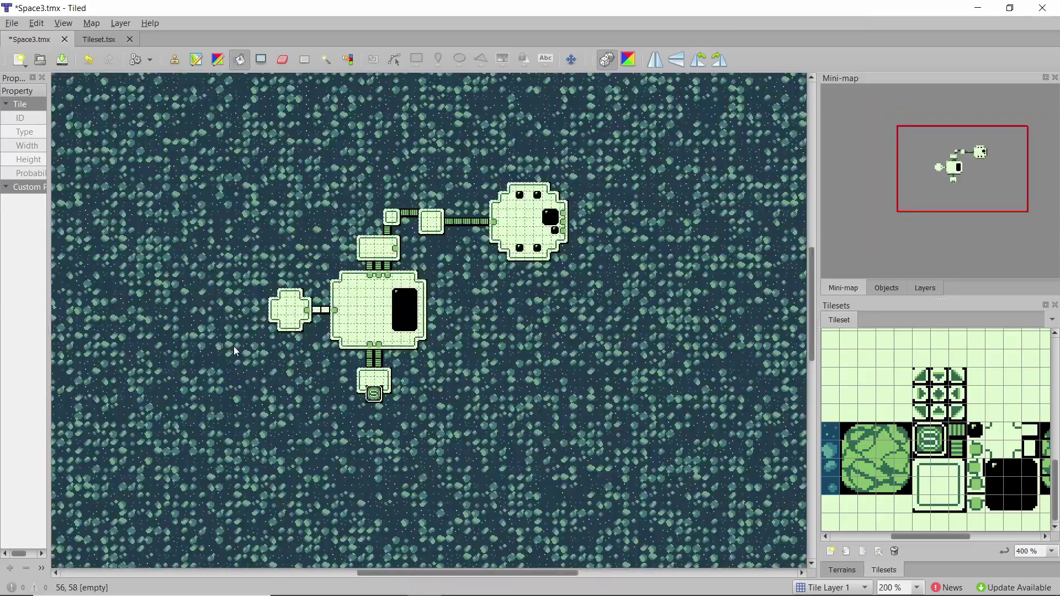
ctrl+scroll(235, 352, up, 1)
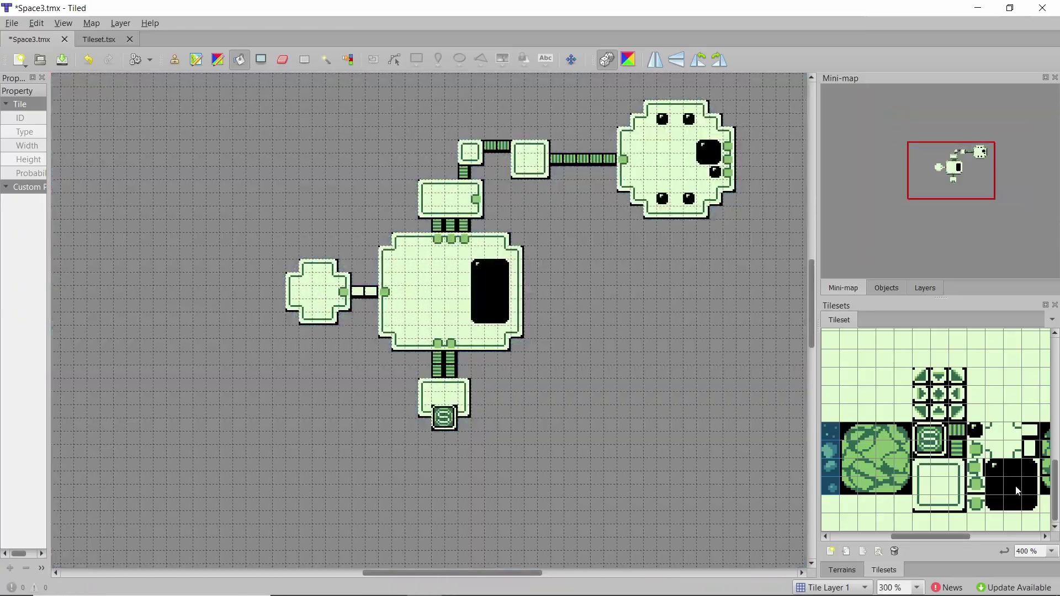
Check the probability of the solid black centre tile and of a star tile in Tileset.tsx, and return to Space3.tmx.
click(89, 38)
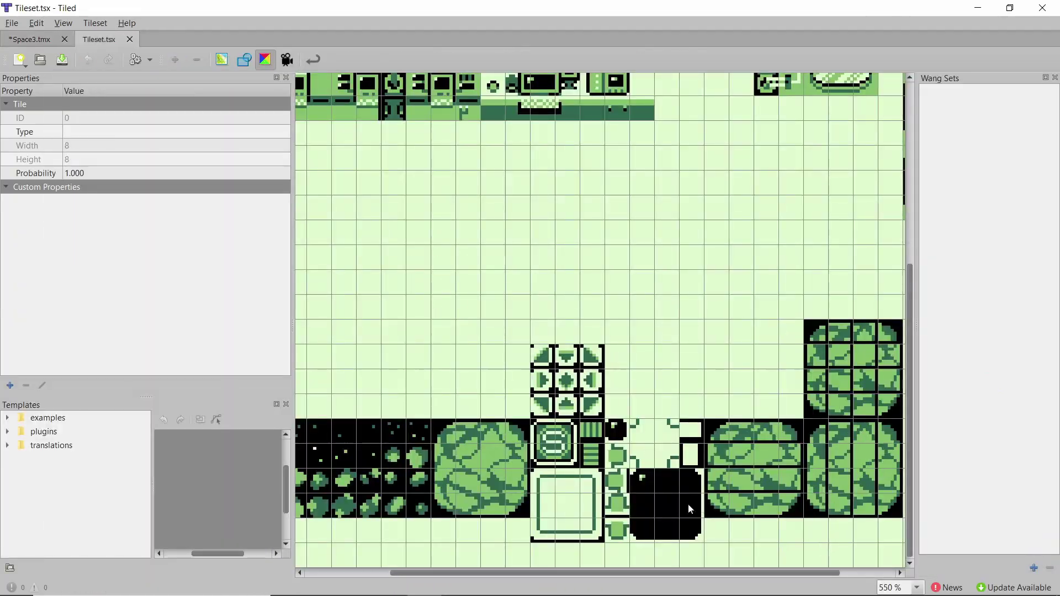
right_click(667, 502)
key(Escape)
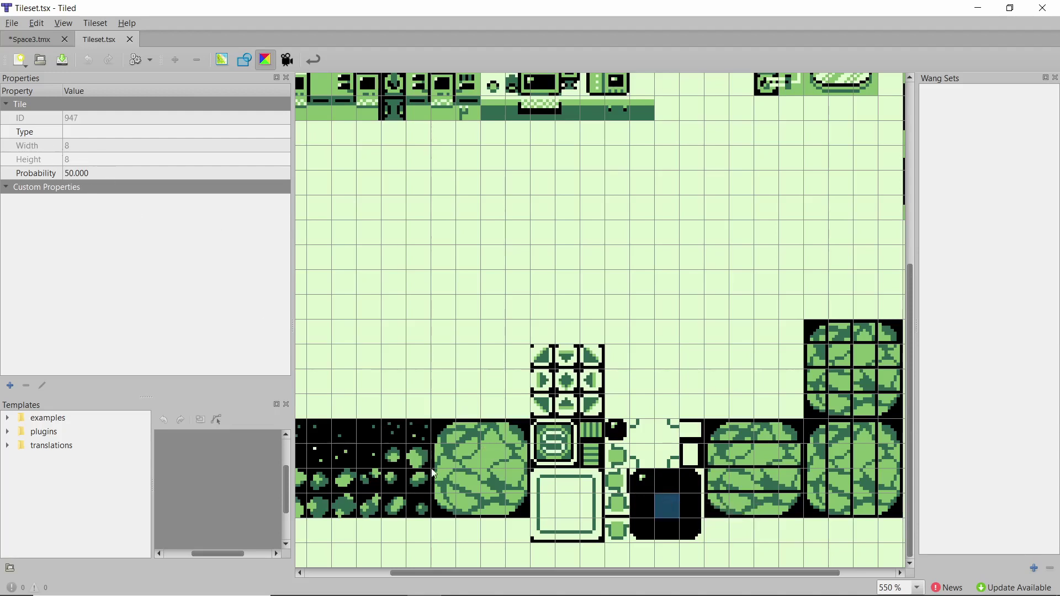
scroll(463, 484, left, 2)
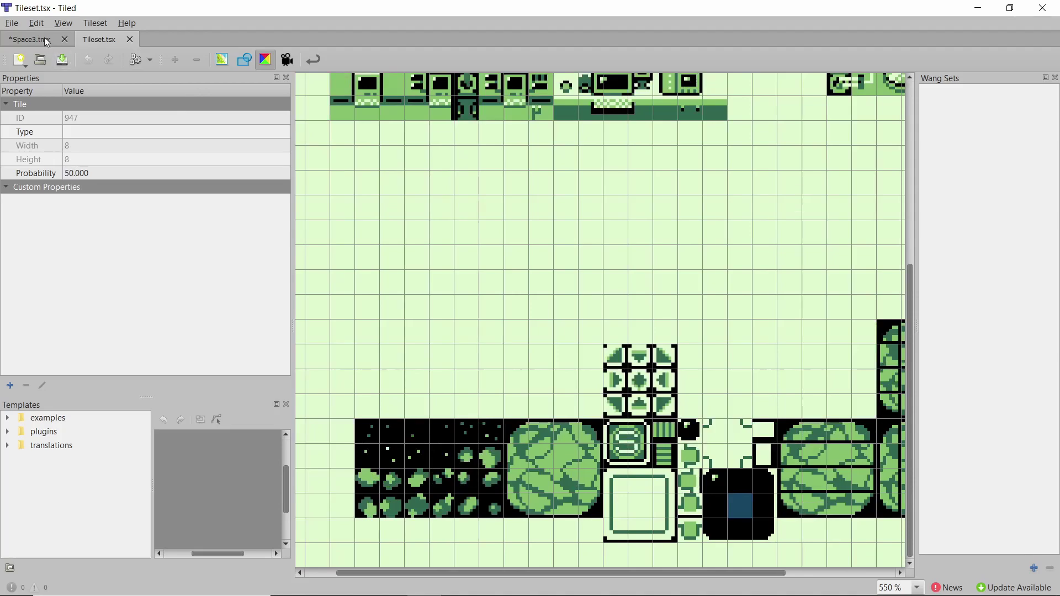
right_click(447, 468)
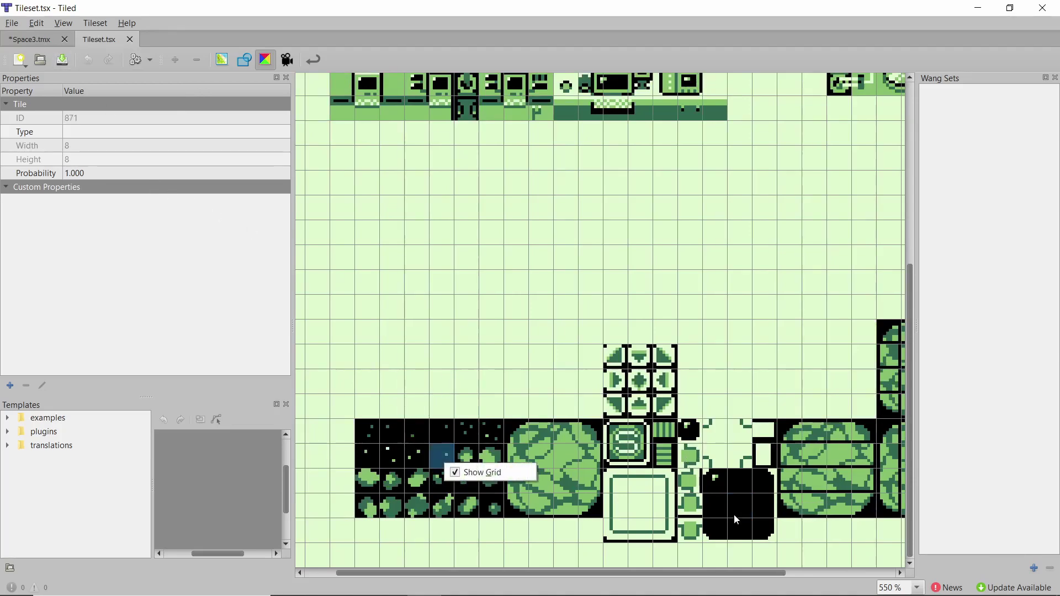
click(742, 513)
click(38, 36)
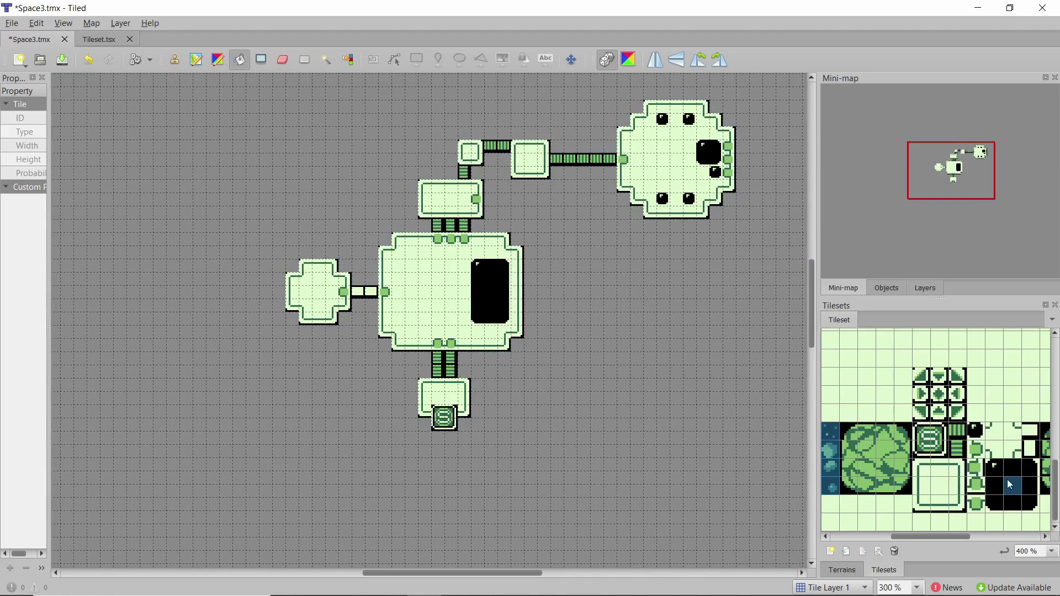
Fill the empty background around the stations with a random mix of the star tiles and the solid black centre tile.
ctrl+scroll(546, 328, down, 1)
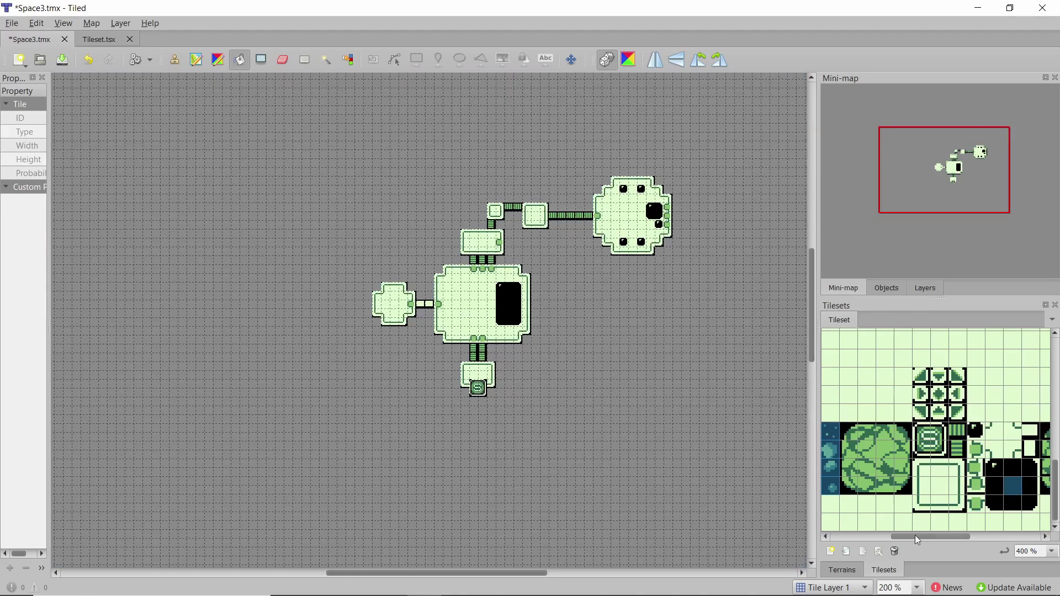
drag(916, 537, 871, 535)
drag(873, 437, 919, 452)
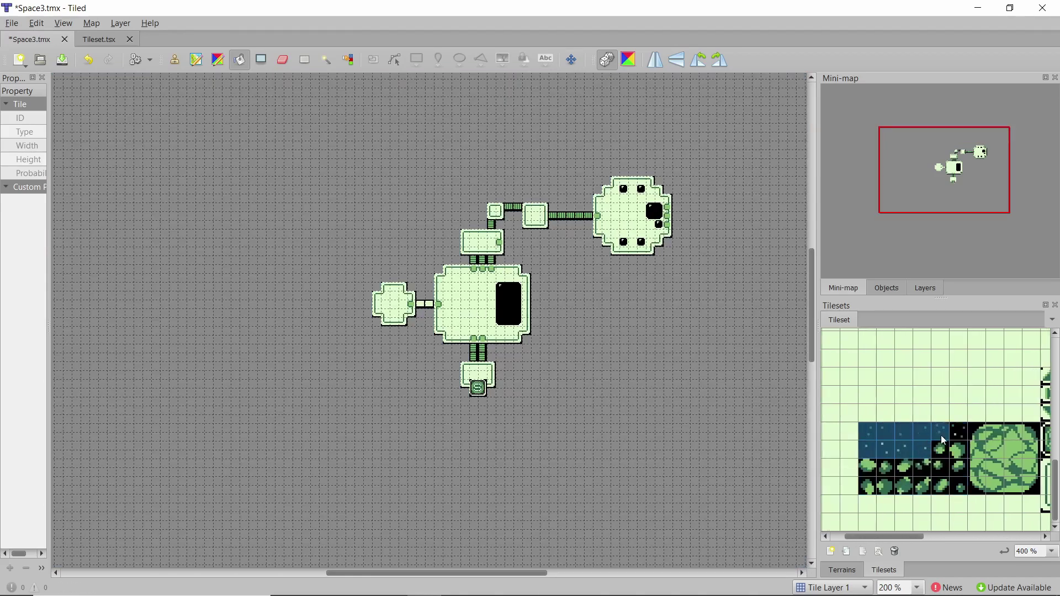
drag(913, 536, 972, 527)
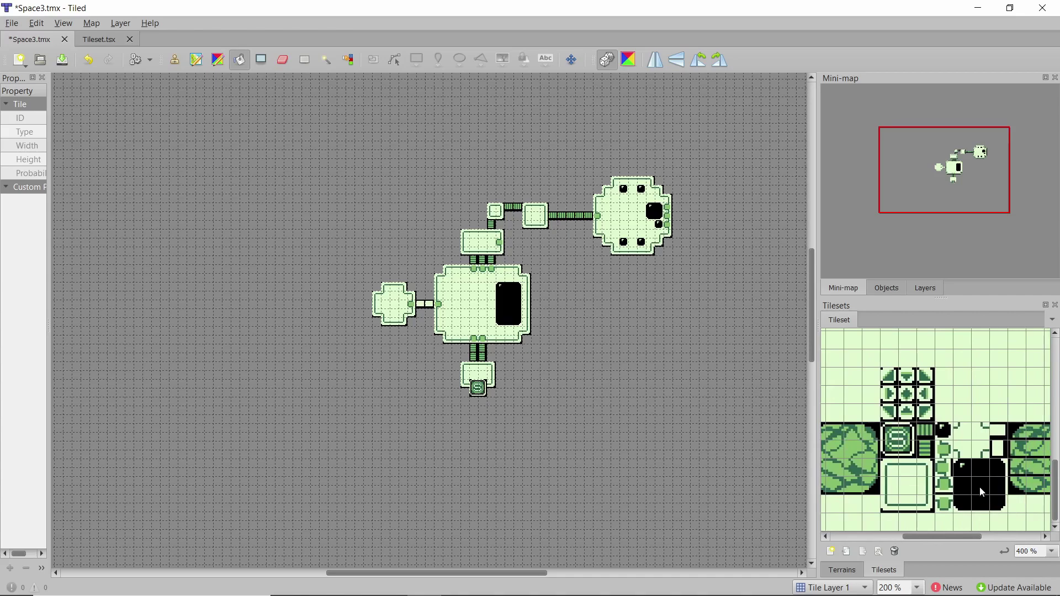
click(269, 218)
click(269, 217)
click(441, 406)
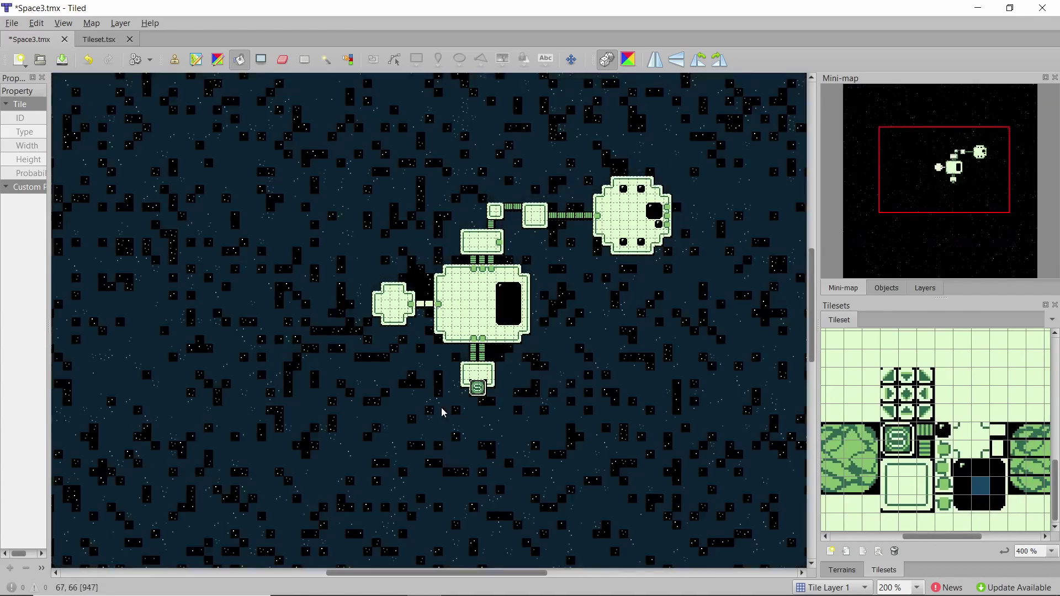
Switch to the Stamp Brush and examine the scattered stars around the stations in all directions.
ctrl+scroll(721, 411, down, 3)
click(176, 68)
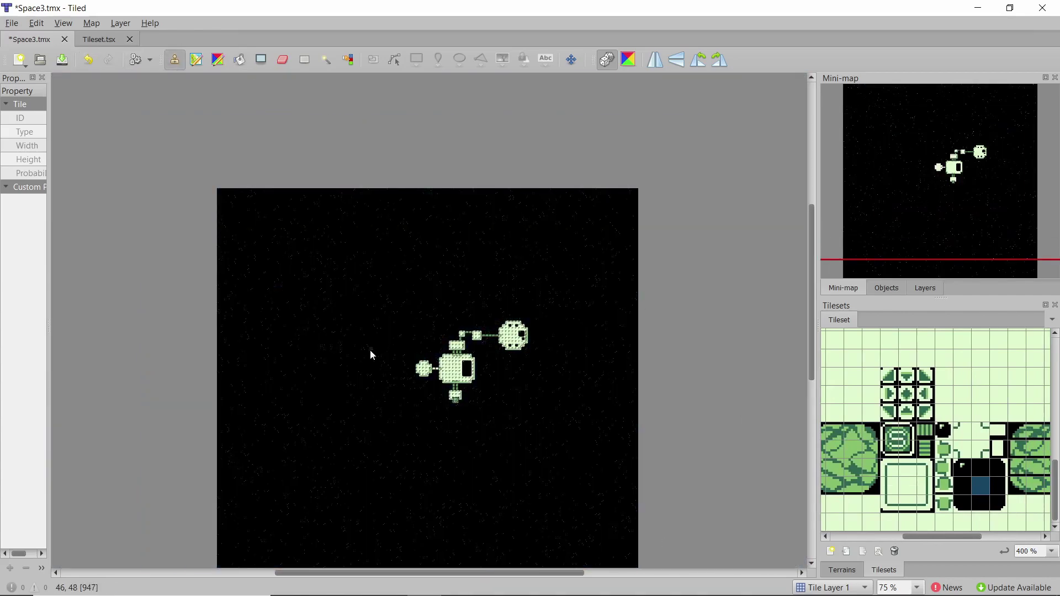
ctrl+scroll(370, 349, up, 5)
ctrl+scroll(263, 324, down, 1)
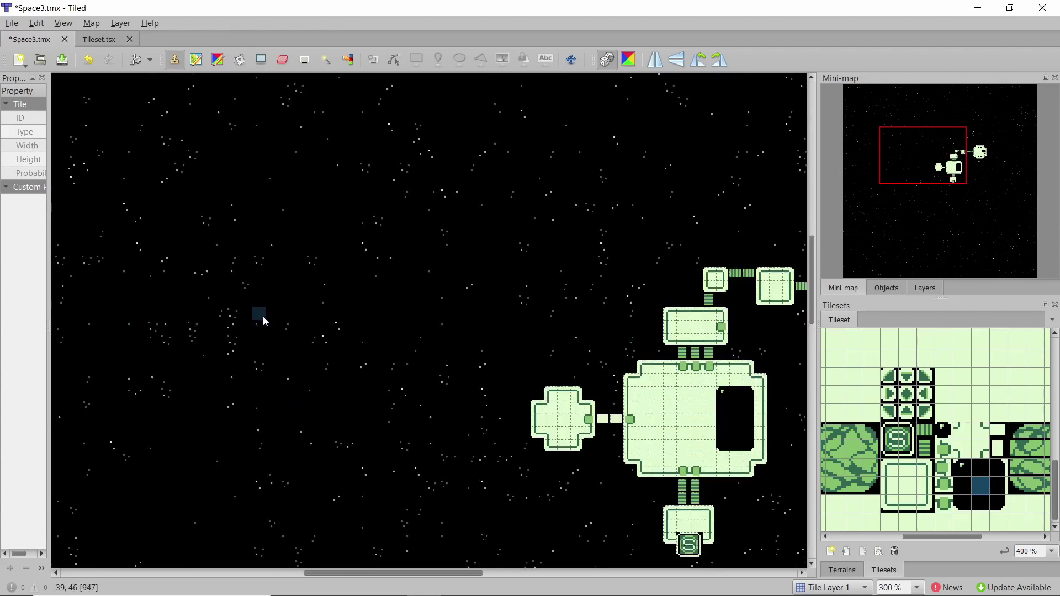
scroll(263, 316, down, 3)
scroll(263, 316, right, 2)
scroll(263, 317, down, 3)
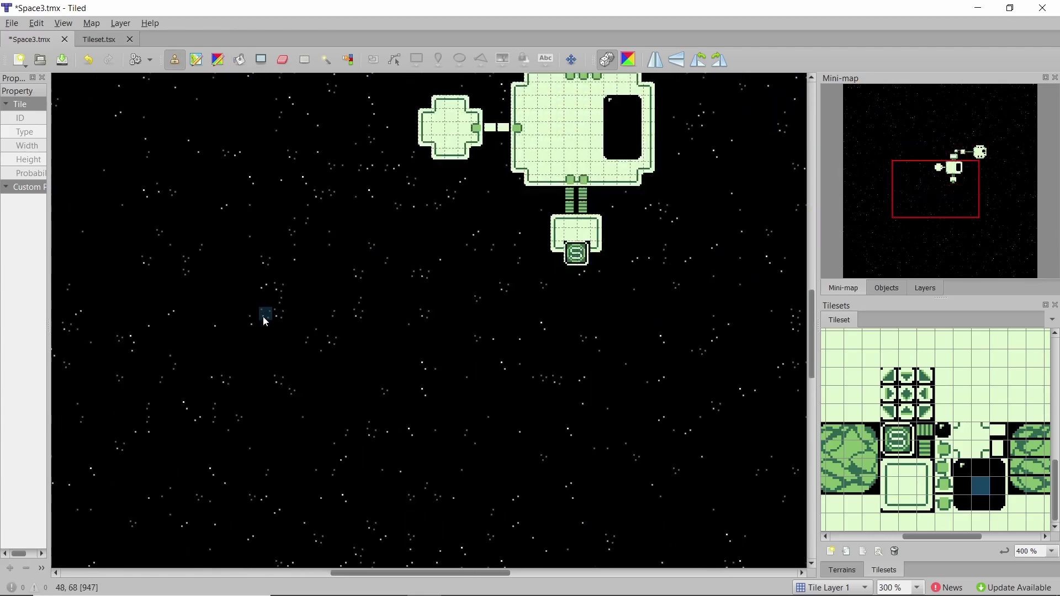
scroll(263, 317, right, 4)
scroll(263, 316, down, 3)
scroll(265, 318, up, 10)
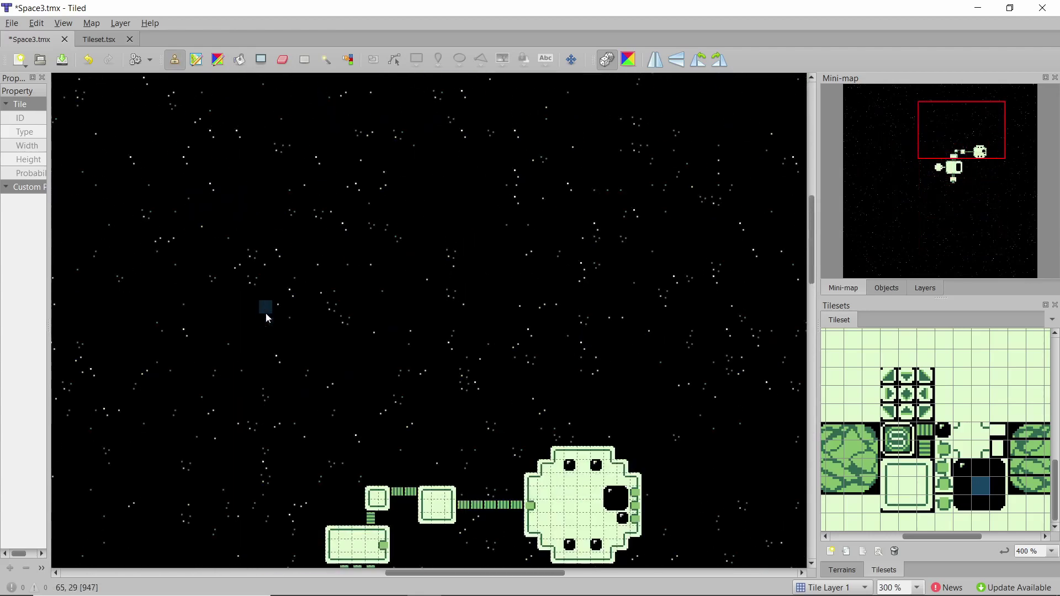
scroll(303, 307, left, 4)
scroll(324, 316, down, 3)
Select the 6 by 4 star and asteroid block plus the solid black centre tile and random-fill a rectangle northwest of the stations.
drag(937, 539, 880, 532)
drag(873, 430, 954, 487)
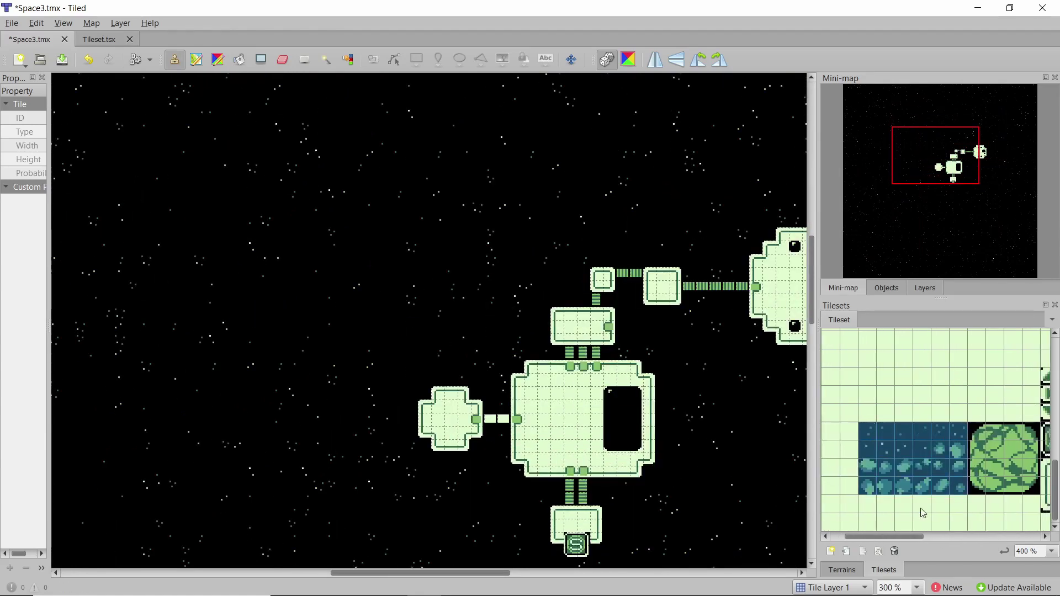
drag(888, 537, 953, 544)
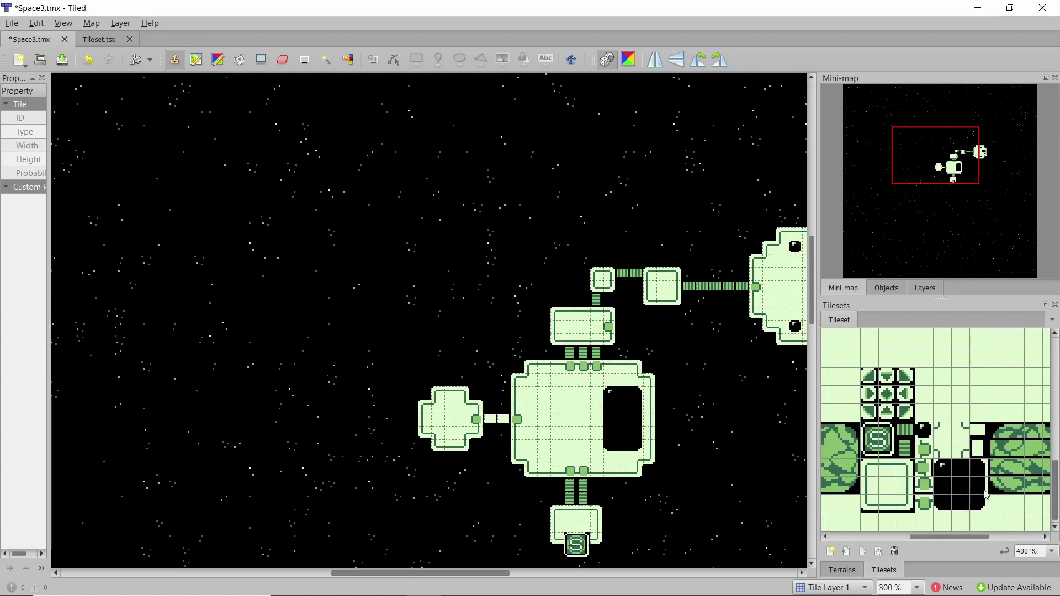
ctrl+scroll(384, 312, down, 2)
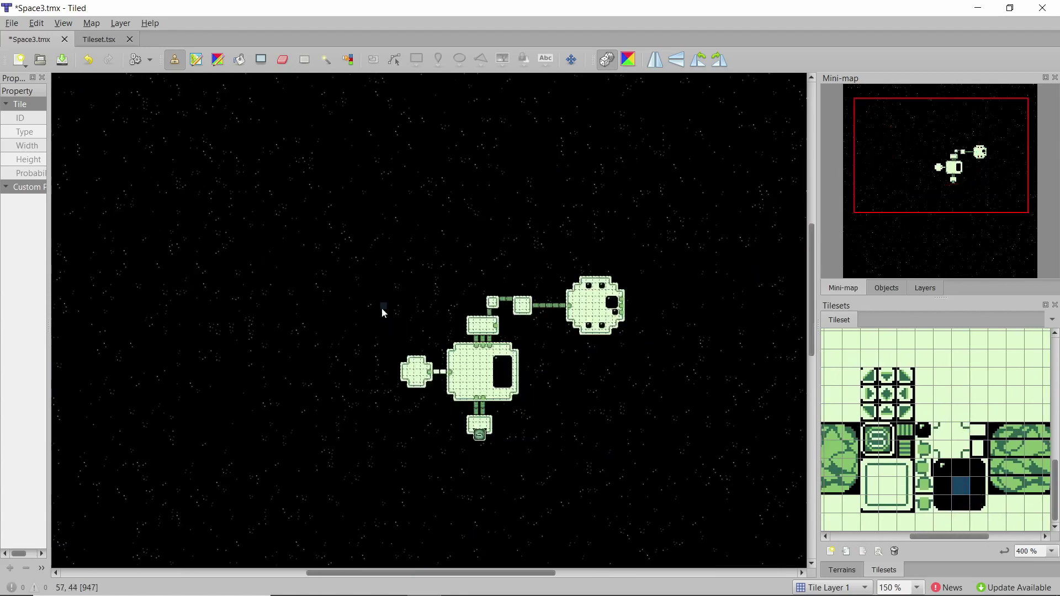
click(261, 60)
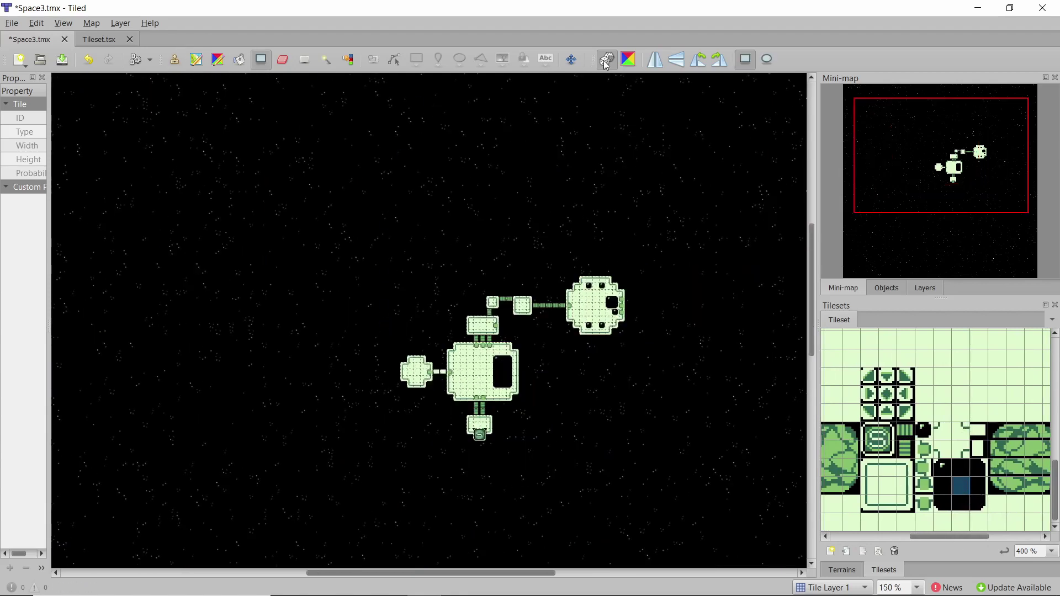
ctrl+scroll(144, 146, up, 2)
drag(213, 184, 324, 290)
Random-fill two more rectangular asteroid patches, one northeast and one southeast of the stations.
ctrl+scroll(191, 254, down, 1)
ctrl+scroll(191, 254, down, 2)
ctrl+scroll(563, 240, up, 2)
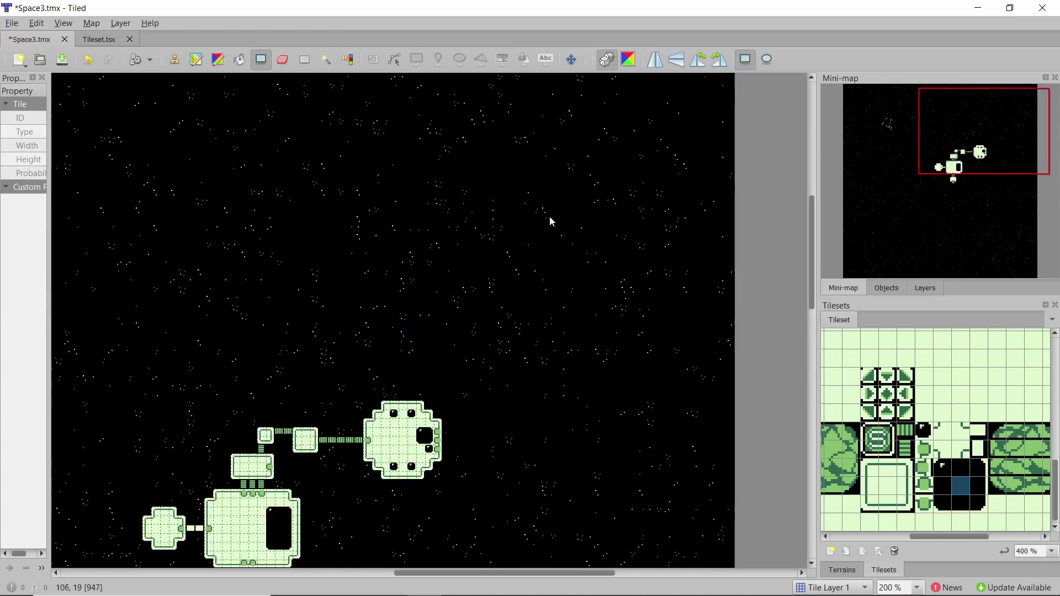
drag(457, 209, 515, 264)
ctrl+scroll(306, 273, down, 2)
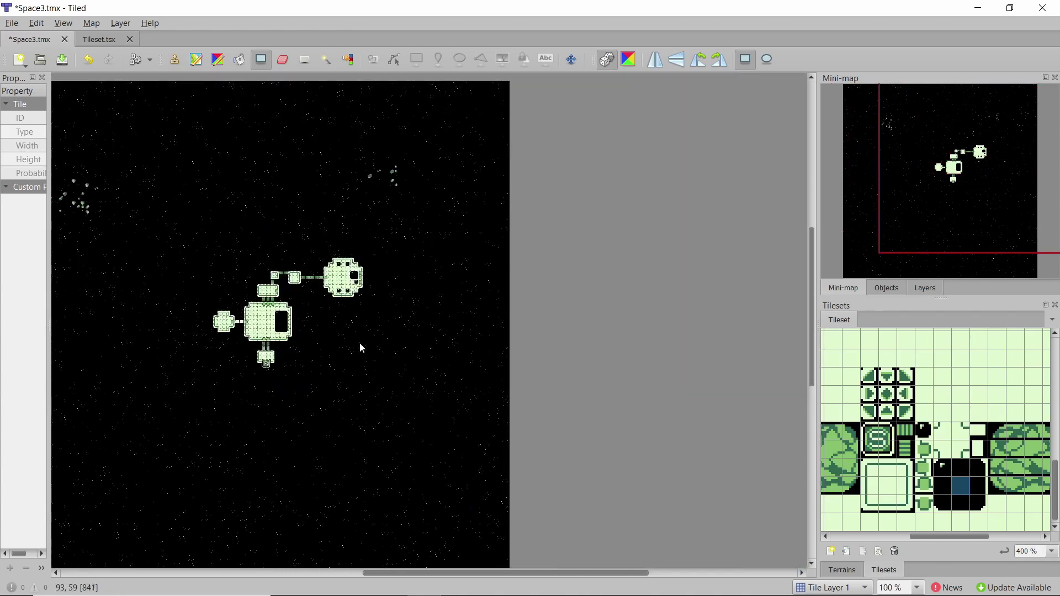
ctrl+scroll(359, 348, up, 3)
drag(359, 348, 473, 429)
ctrl+scroll(519, 326, down, 4)
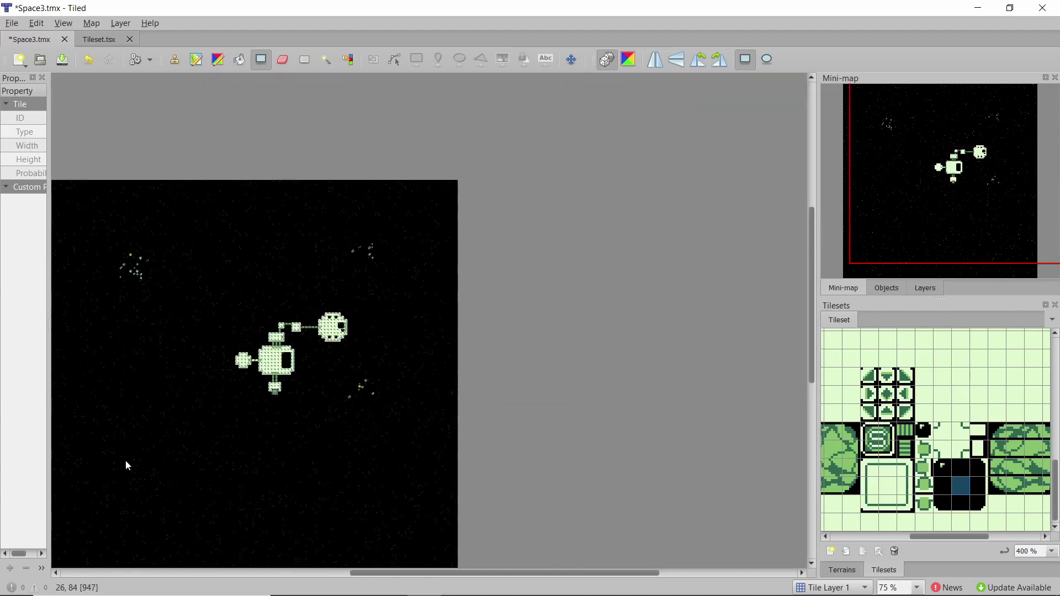
Random-fill one asteroid patch southwest of the stations and another to the north near the map's upper edge.
ctrl+scroll(127, 465, up, 2)
drag(159, 445, 219, 512)
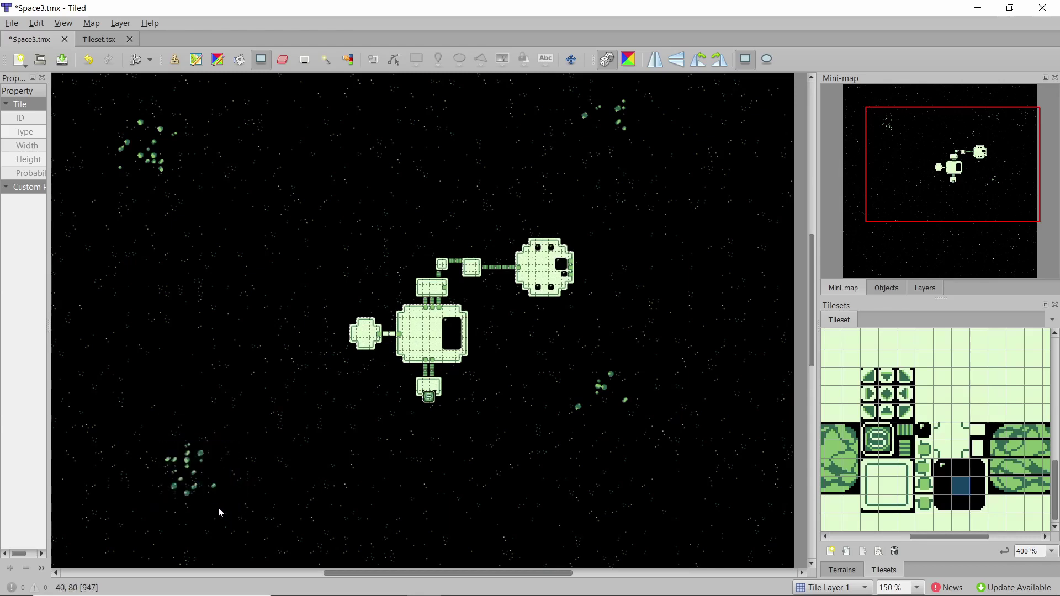
ctrl+scroll(222, 414, down, 2)
ctrl+scroll(198, 389, up, 1)
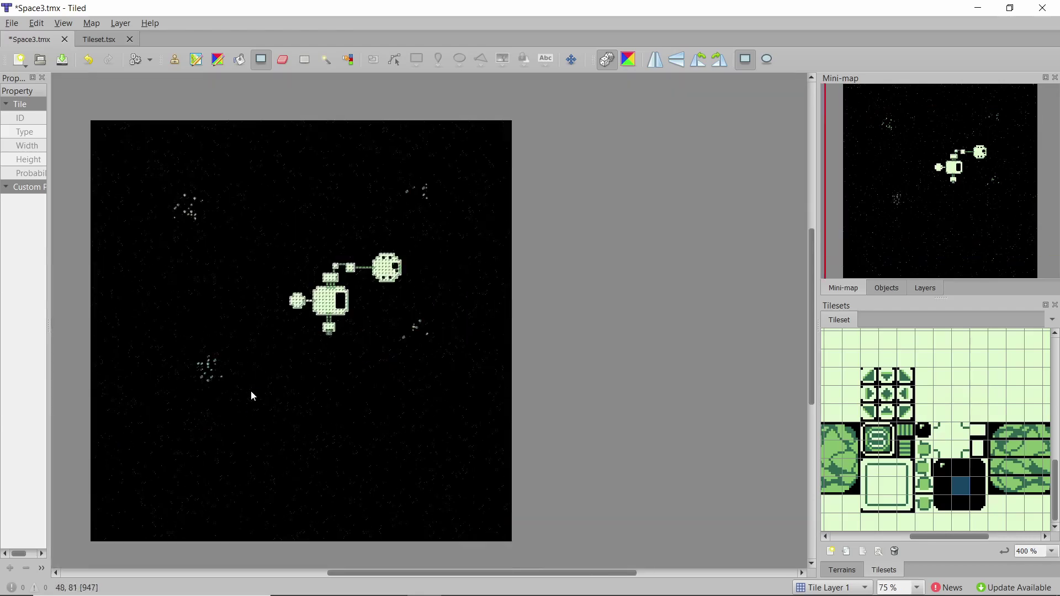
scroll(217, 320, down, 1)
scroll(216, 320, up, 1)
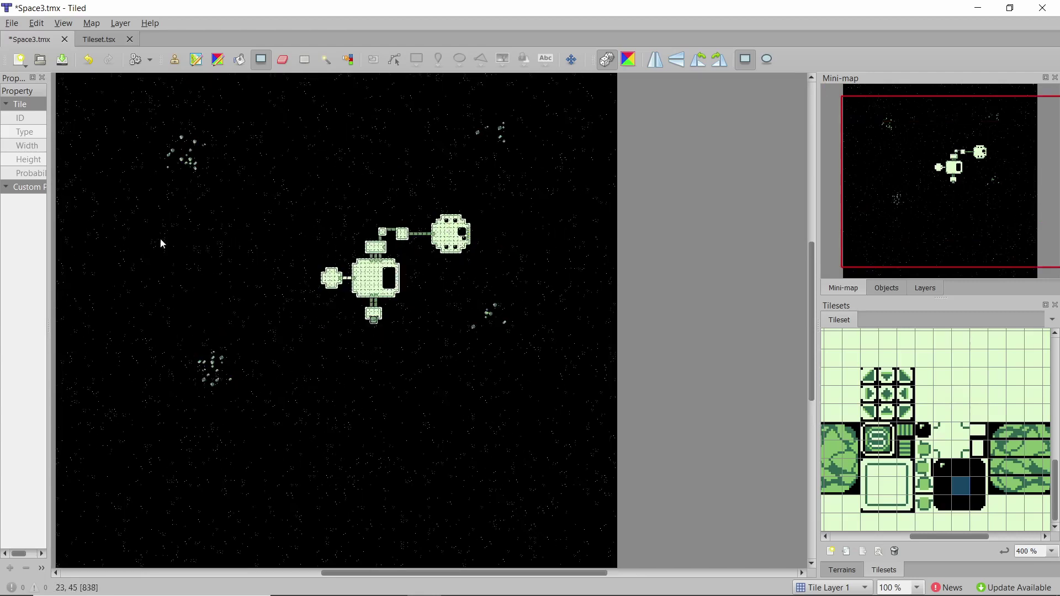
ctrl+scroll(162, 243, down, 1)
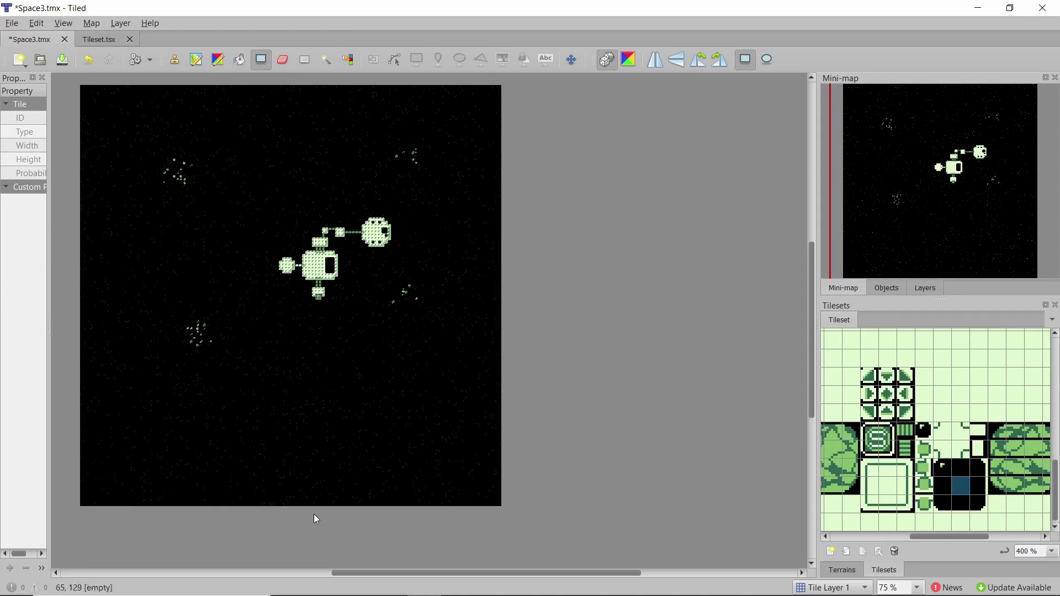
ctrl+scroll(267, 131, up, 4)
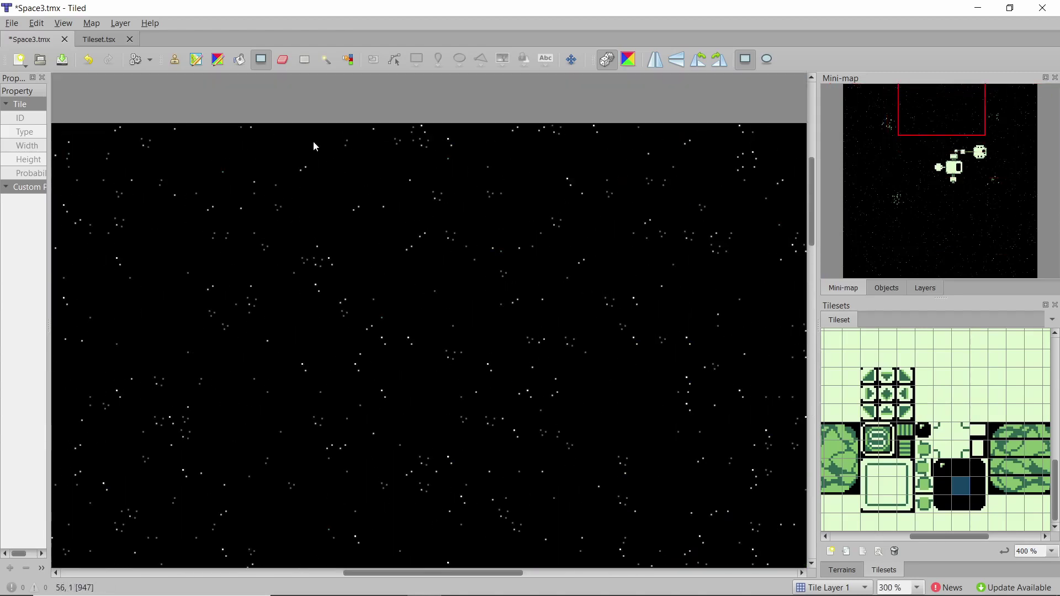
drag(313, 231, 416, 326)
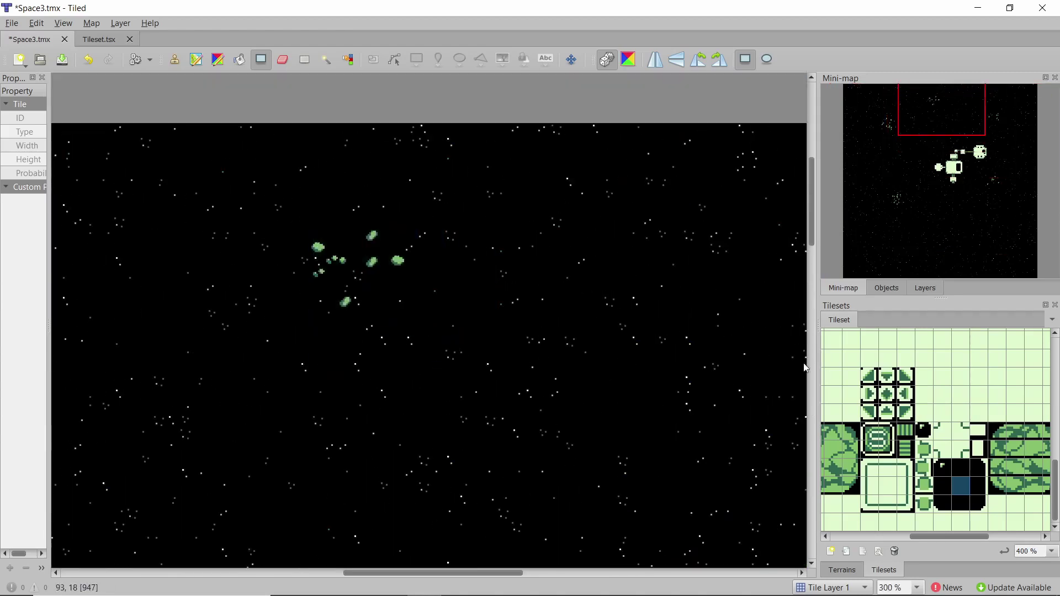
Stamp the single tile with the downward triangle at the southeast side of the northern asteroid patch.
click(880, 382)
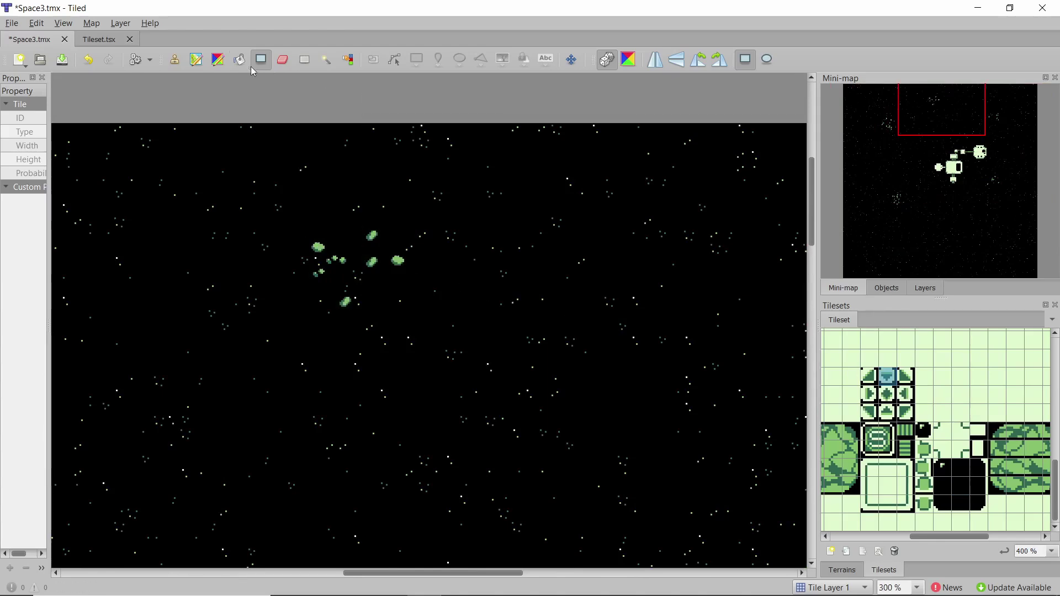
click(181, 60)
ctrl+scroll(416, 296, down, 4)
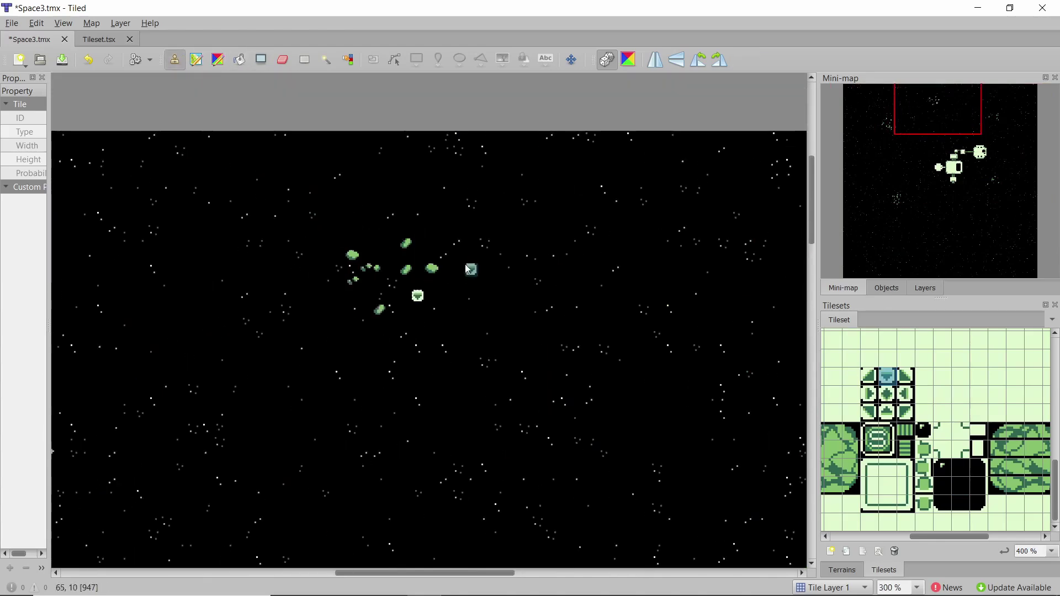
ctrl+scroll(488, 269, up, 4)
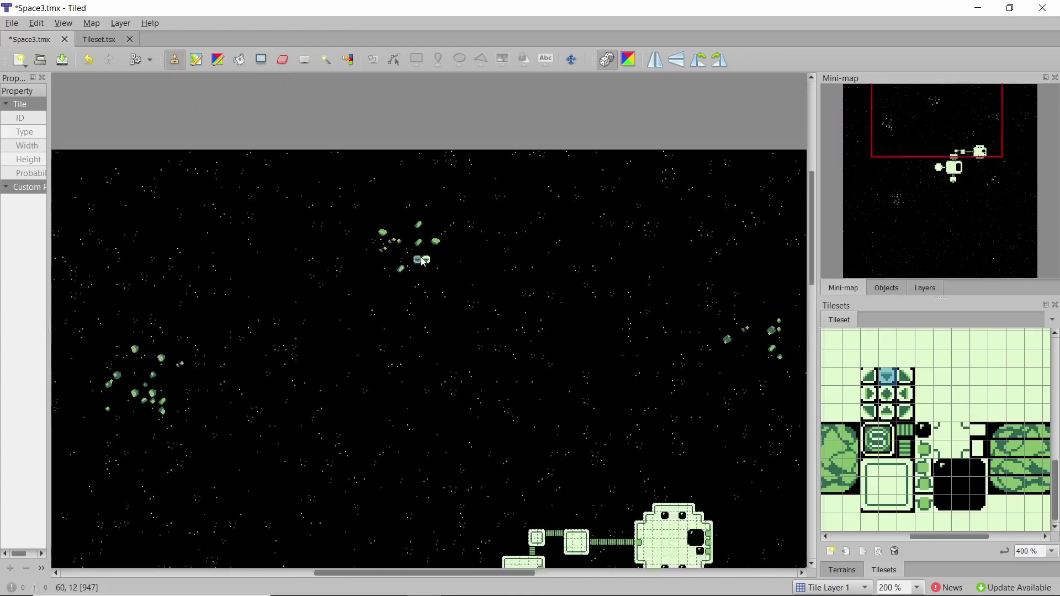
Examine how the asteroid patches and stations are distributed across the whole map.
ctrl+scroll(425, 257, down, 4)
ctrl+scroll(414, 467, up, 2)
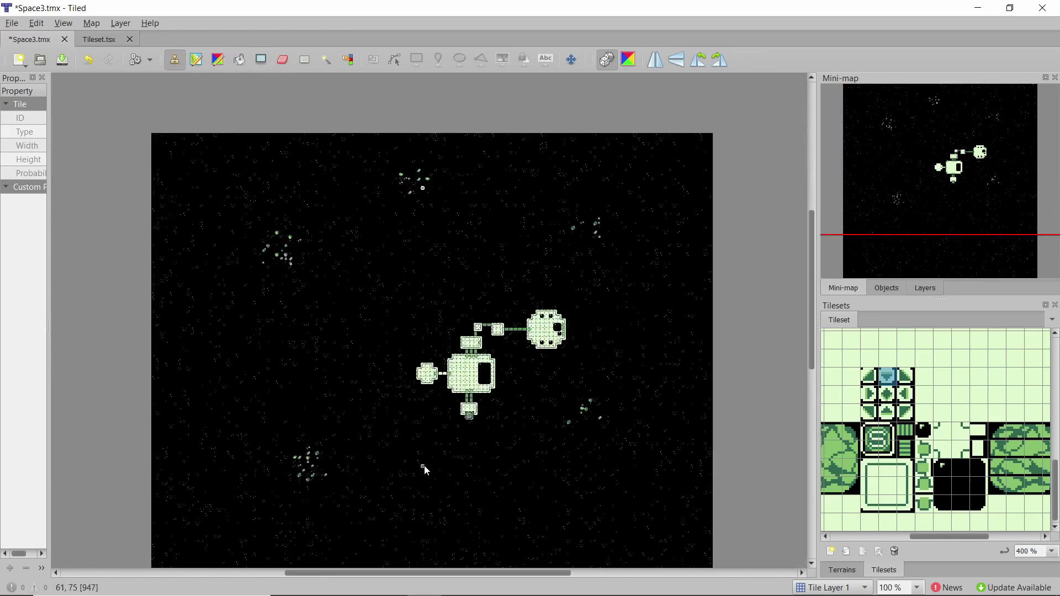
scroll(528, 248, up, 2)
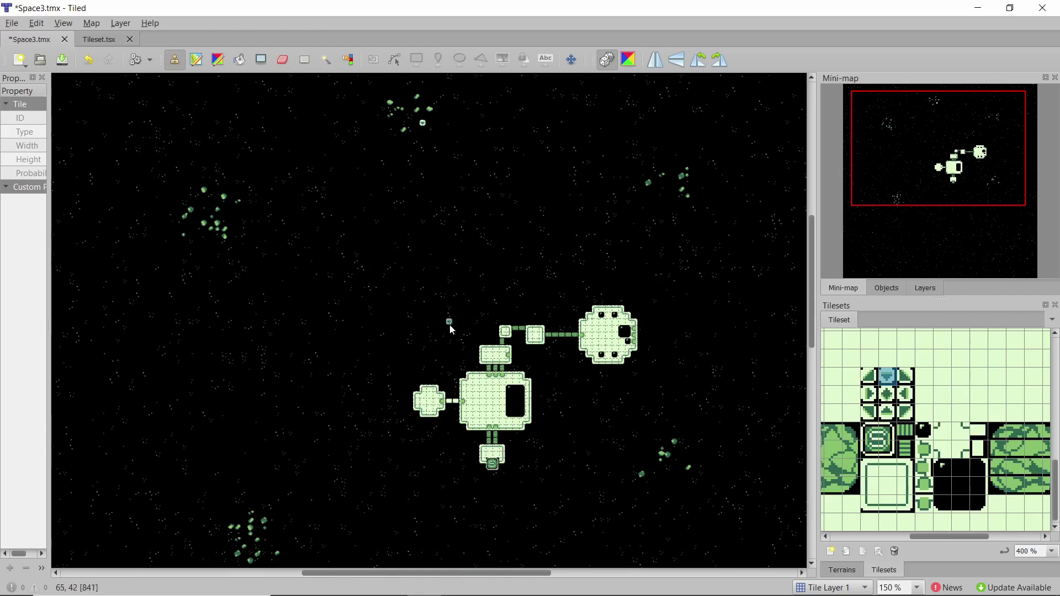
ctrl+scroll(450, 326, down, 1)
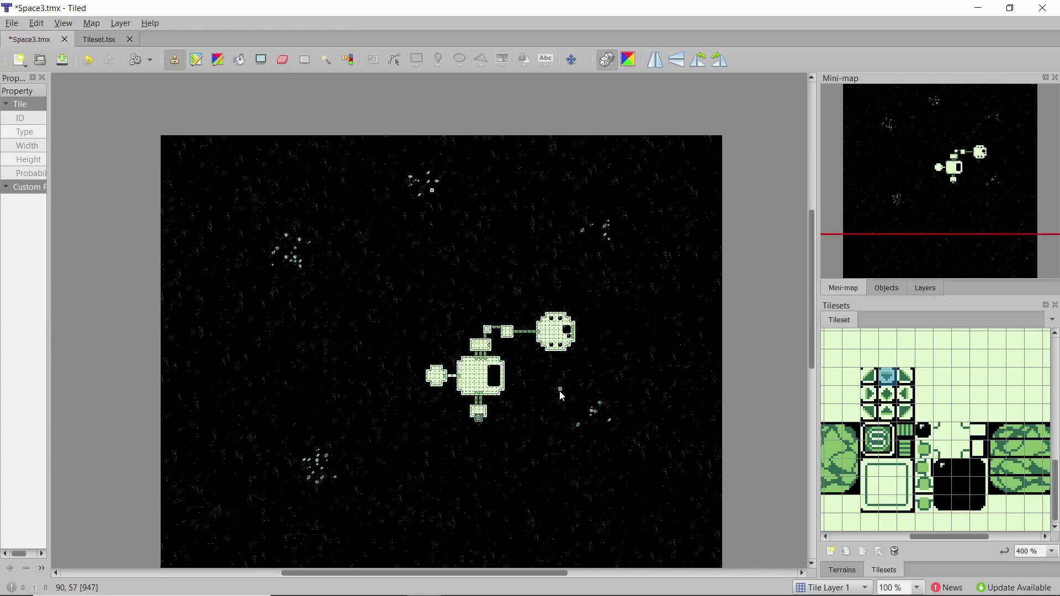
ctrl+scroll(503, 394, down, 2)
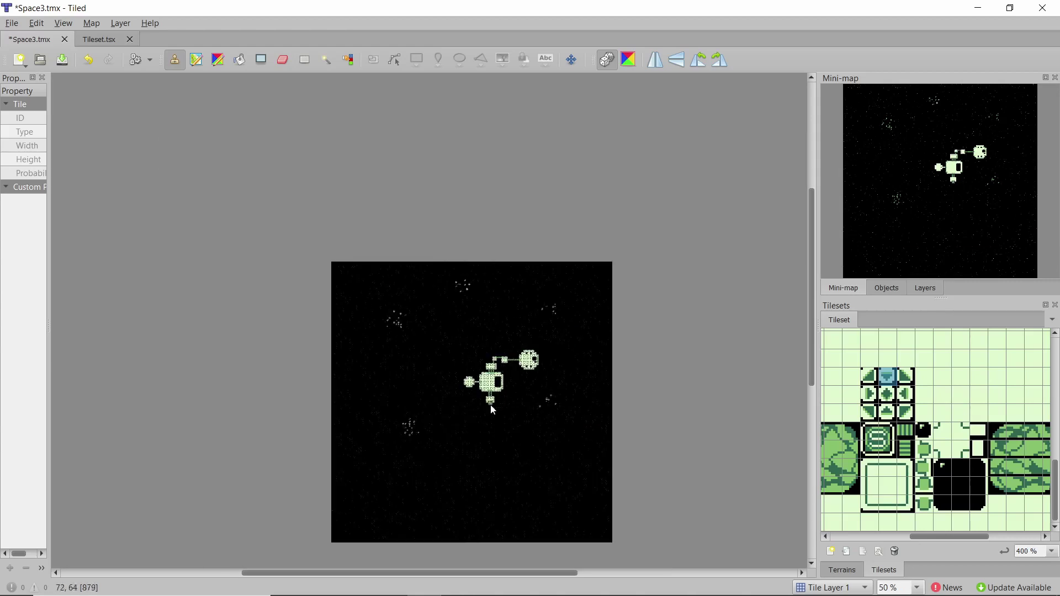
ctrl+scroll(493, 410, up, 3)
ctrl+scroll(521, 281, down, 1)
ctrl+scroll(539, 346, up, 4)
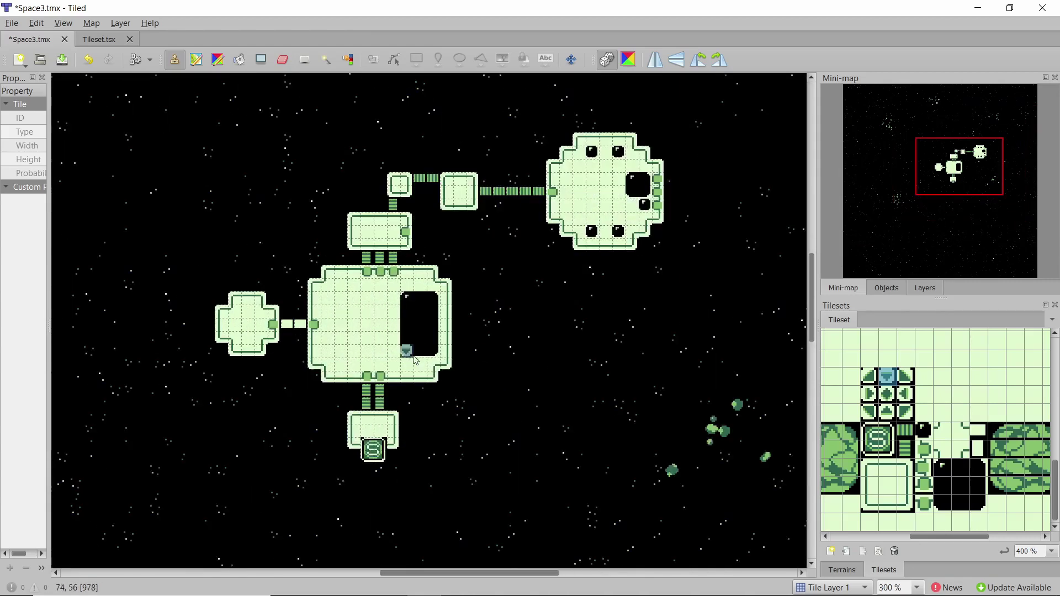
Paint a random patch of the large asteroid's four interior tiles between the upper rectangular module and the main station.
drag(528, 576, 496, 576)
drag(923, 537, 875, 537)
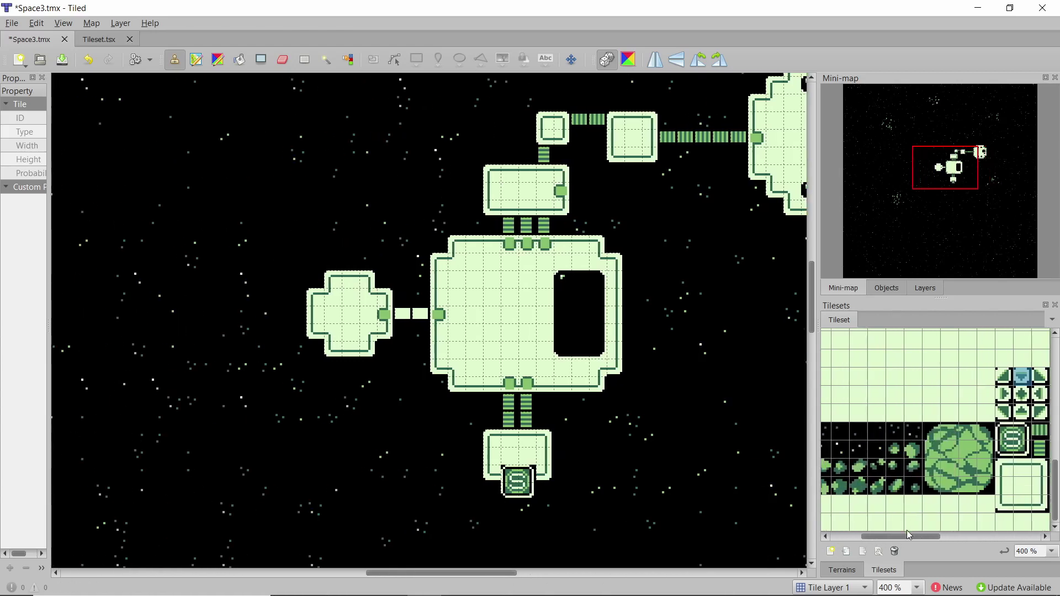
scroll(910, 534, right, 1)
scroll(439, 265, up, 2)
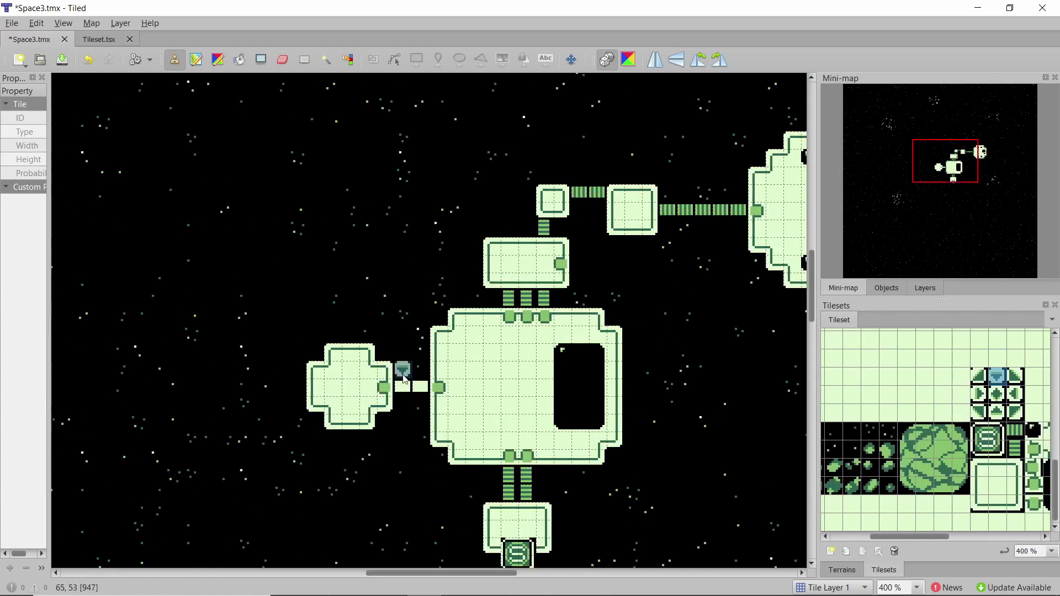
scroll(381, 343, right, 2)
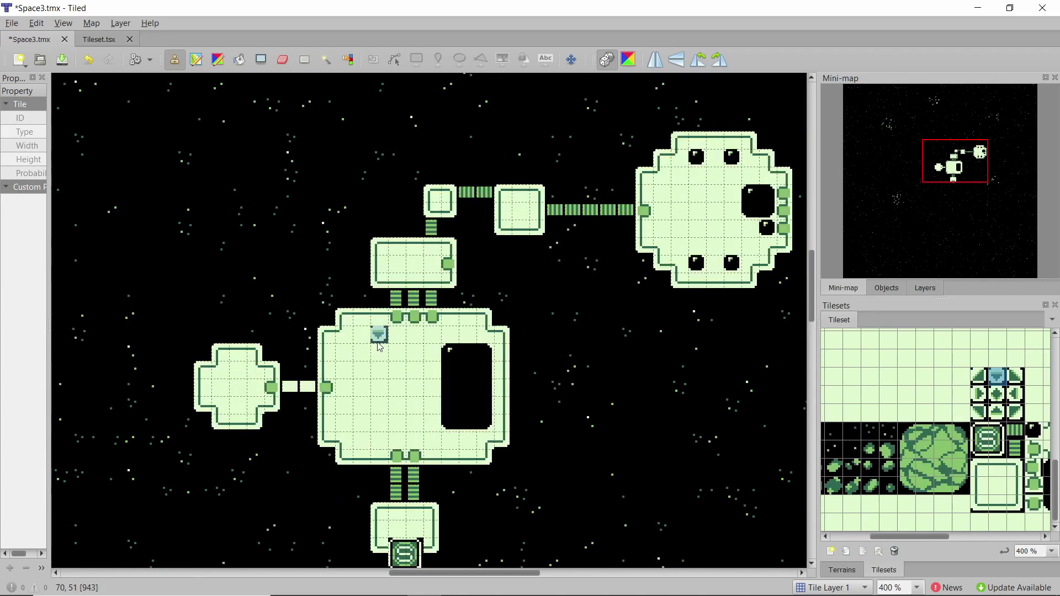
scroll(379, 346, down, 2)
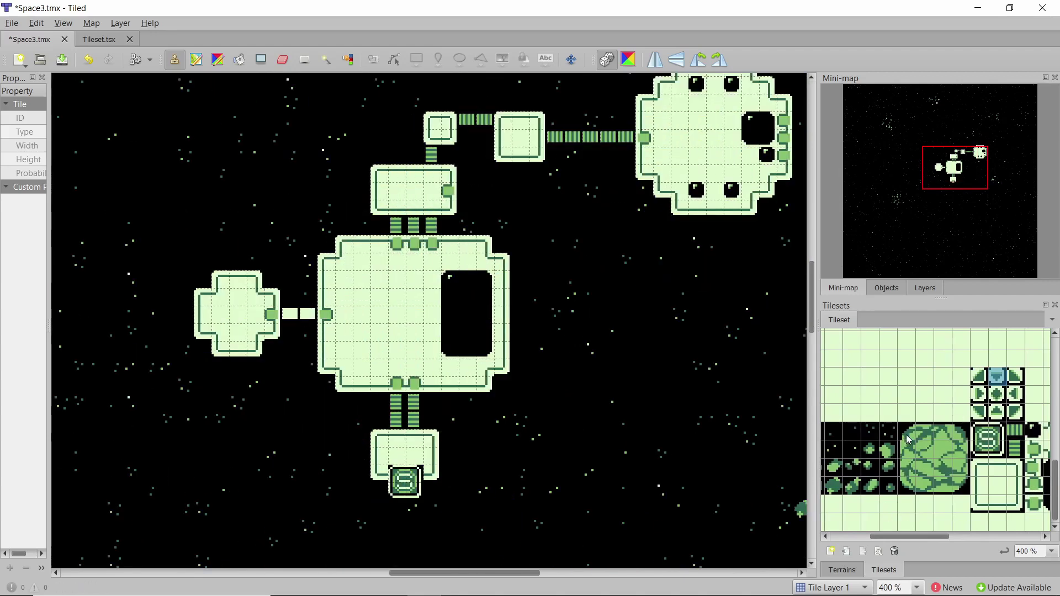
drag(908, 439, 967, 496)
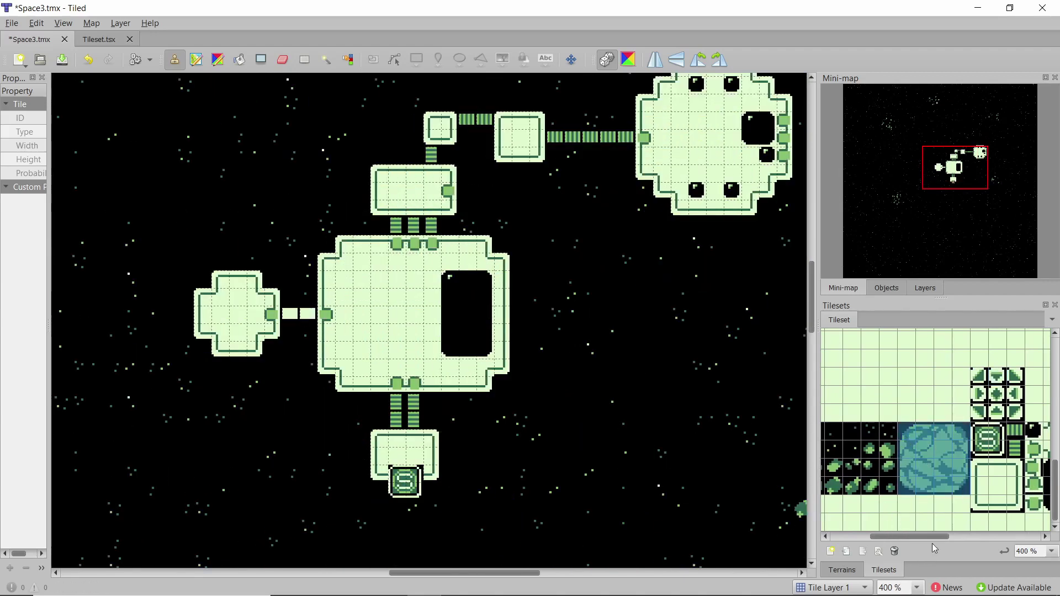
drag(933, 548, 960, 541)
drag(859, 456, 874, 467)
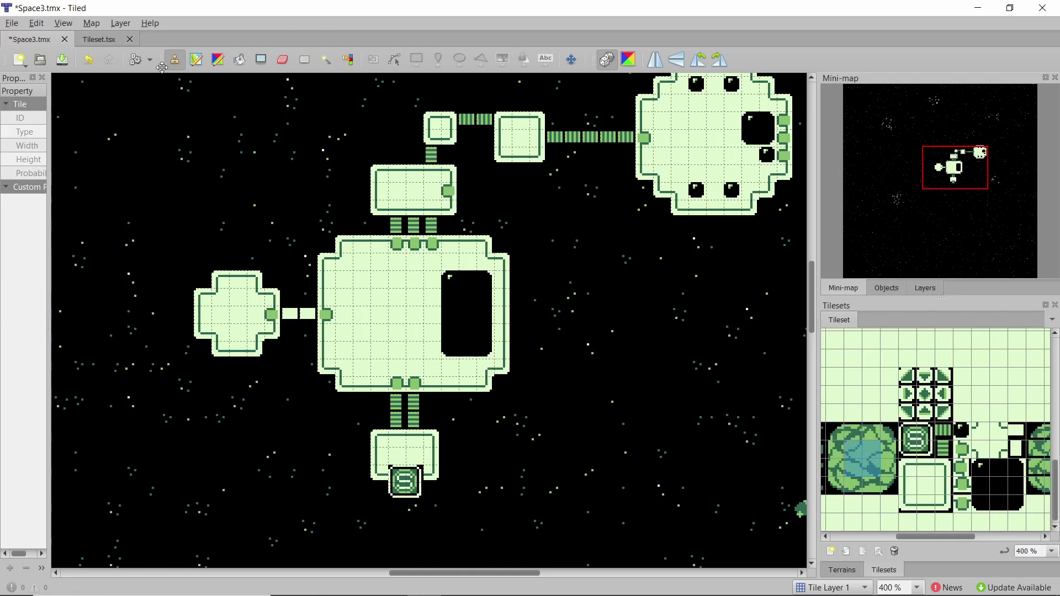
scroll(282, 290, up, 2)
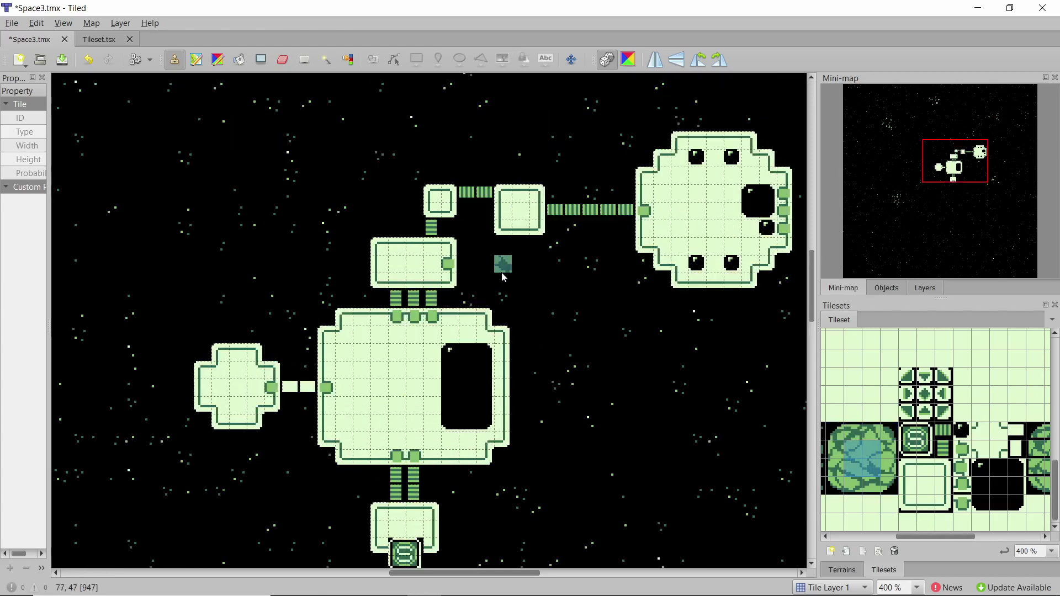
drag(466, 267, 521, 280)
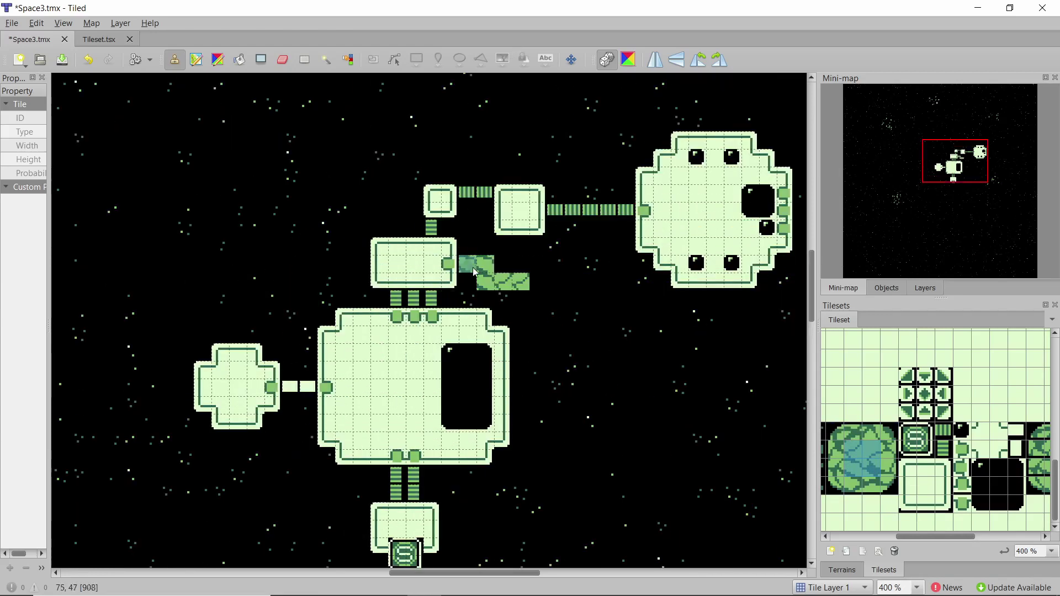
click(511, 290)
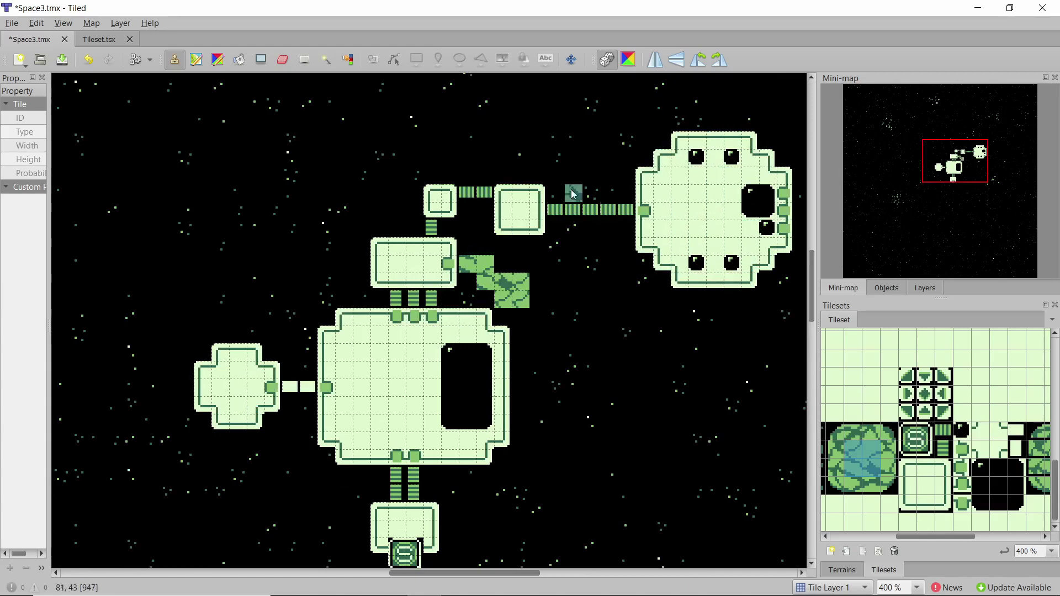
Outline a rocky mass around the main station with random asteroid tiles and fill its northwest section.
mouse_move(531, 255)
mouse_down()
mouse_move(572, 337)
mouse_move(575, 428)
mouse_move(442, 491)
mouse_move(273, 260)
mouse_move(361, 283)
mouse_up()
mouse_move(414, 212)
mouse_down()
mouse_move(414, 229)
mouse_move(484, 229)
mouse_up()
click(240, 61)
click(282, 327)
click(175, 61)
drag(310, 299, 379, 300)
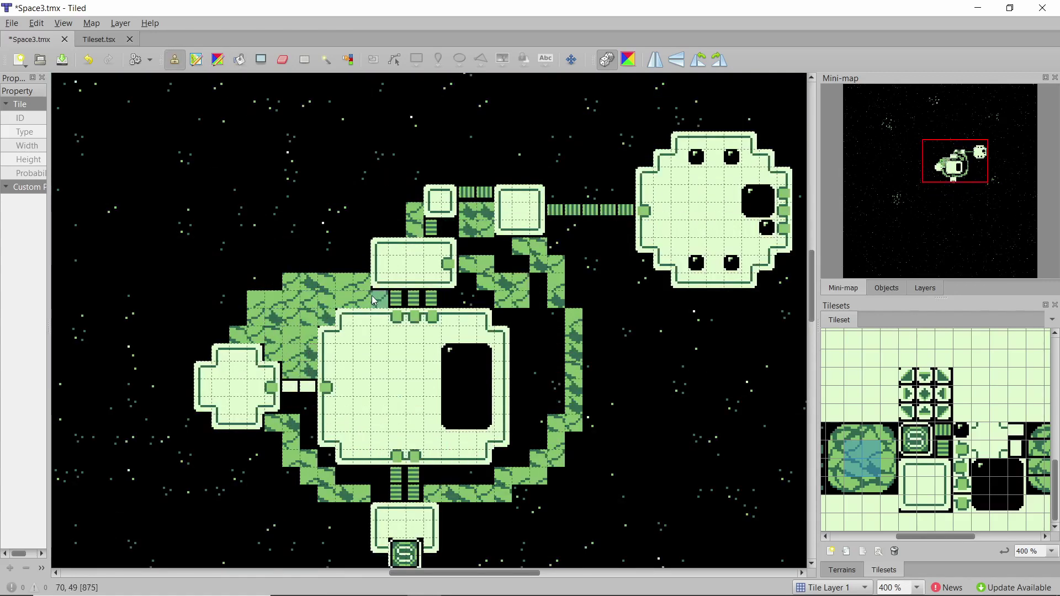
Fill the remaining gaps between the rock outline and the station modules with random asteroid interior tiles.
drag(450, 300, 469, 281)
mouse_move(451, 229)
mouse_down()
mouse_move(486, 247)
mouse_move(553, 319)
mouse_move(525, 460)
mouse_move(379, 475)
mouse_move(326, 459)
mouse_move(294, 407)
mouse_up()
ctrl+scroll(685, 269, down, 1)
key(ctrl+plus)
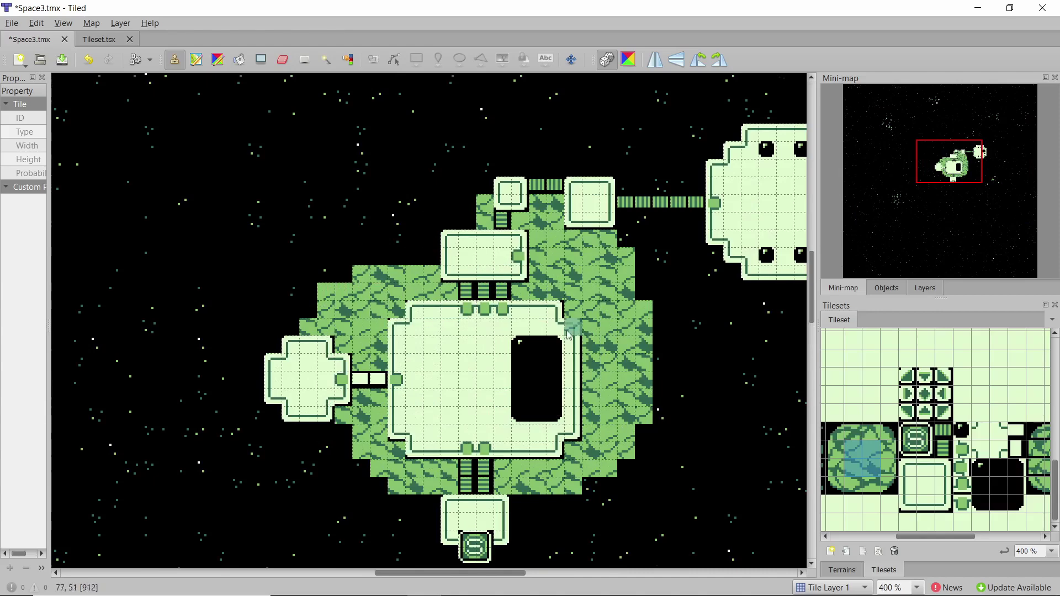
Replace the rock tiles along the main station's west wall with the asteroid variant that has vertical black edges.
ctrl+scroll(532, 326, down, 2)
ctrl+scroll(531, 325, up, 8)
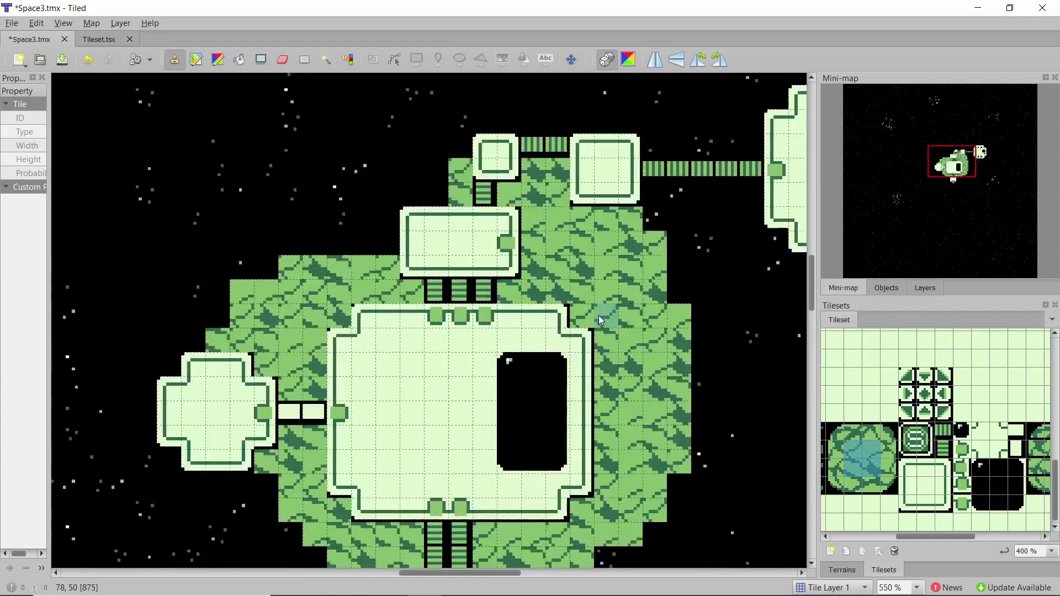
ctrl+scroll(623, 232, down, 1)
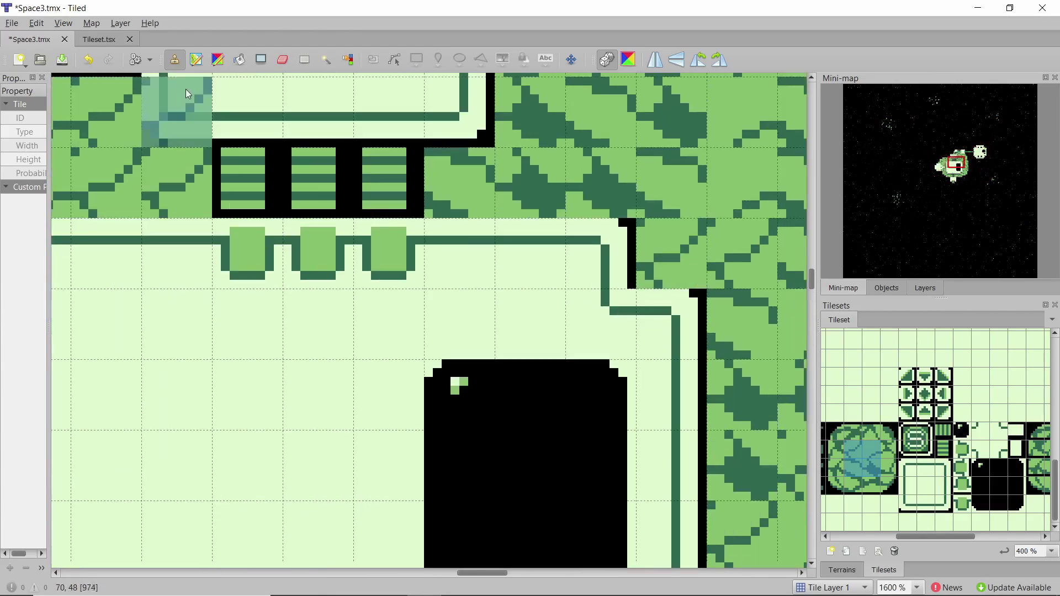
click(871, 377)
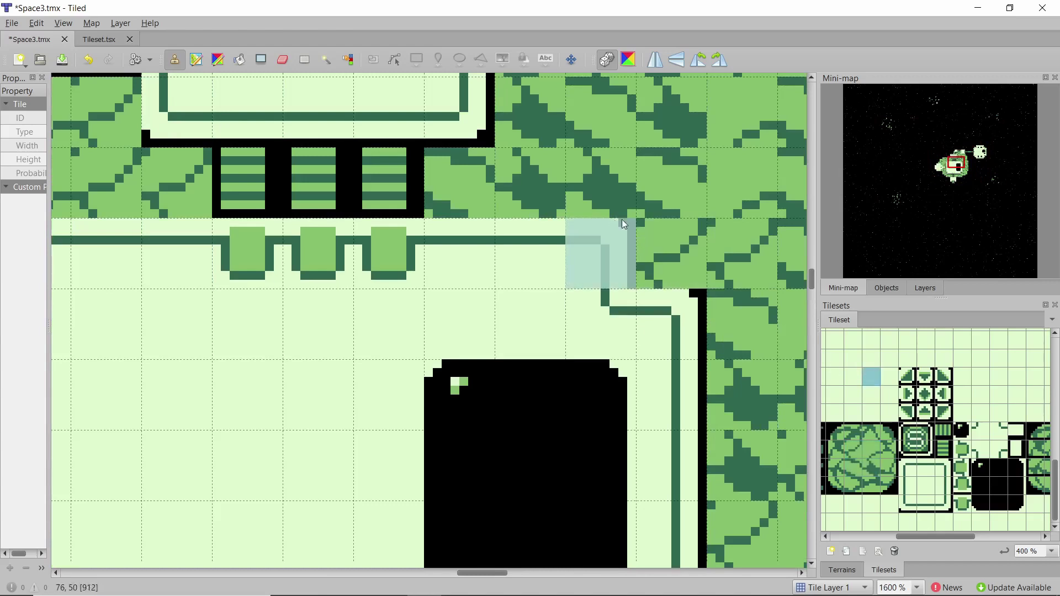
ctrl+scroll(623, 219, down, 3)
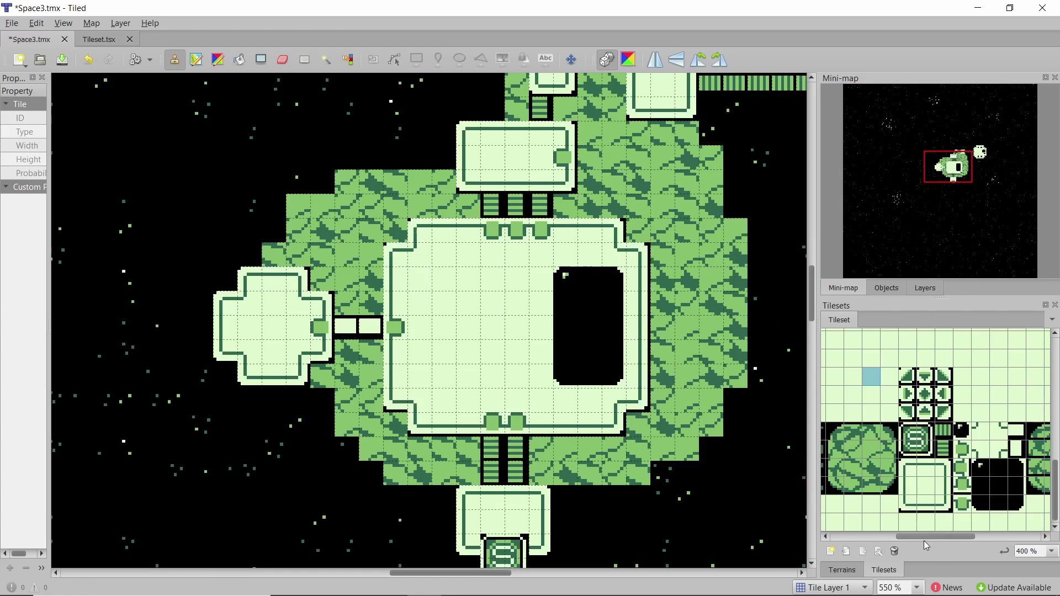
scroll(928, 538, right, 3)
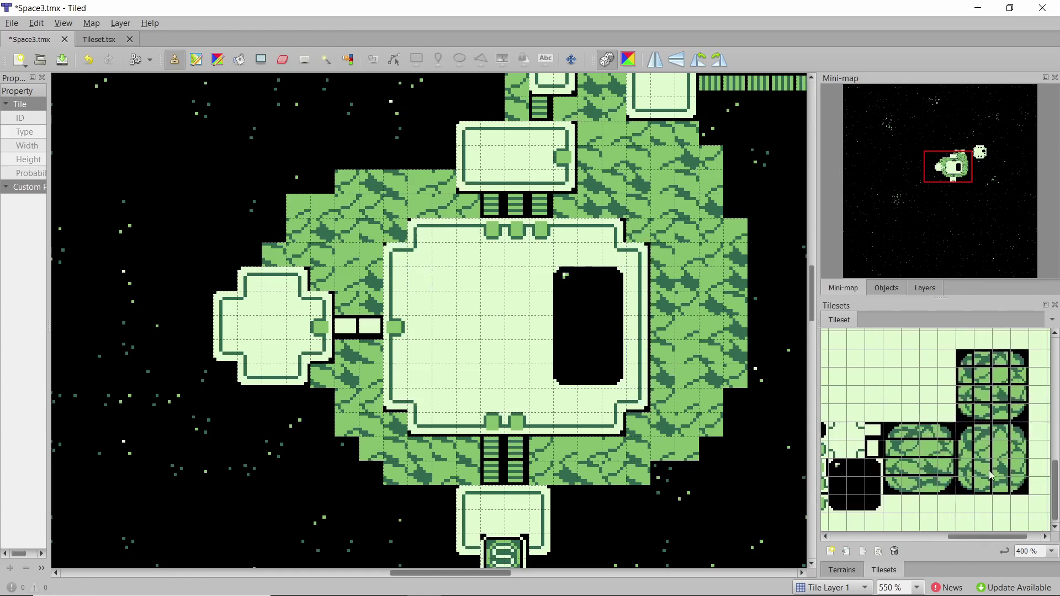
drag(1005, 454, 980, 470)
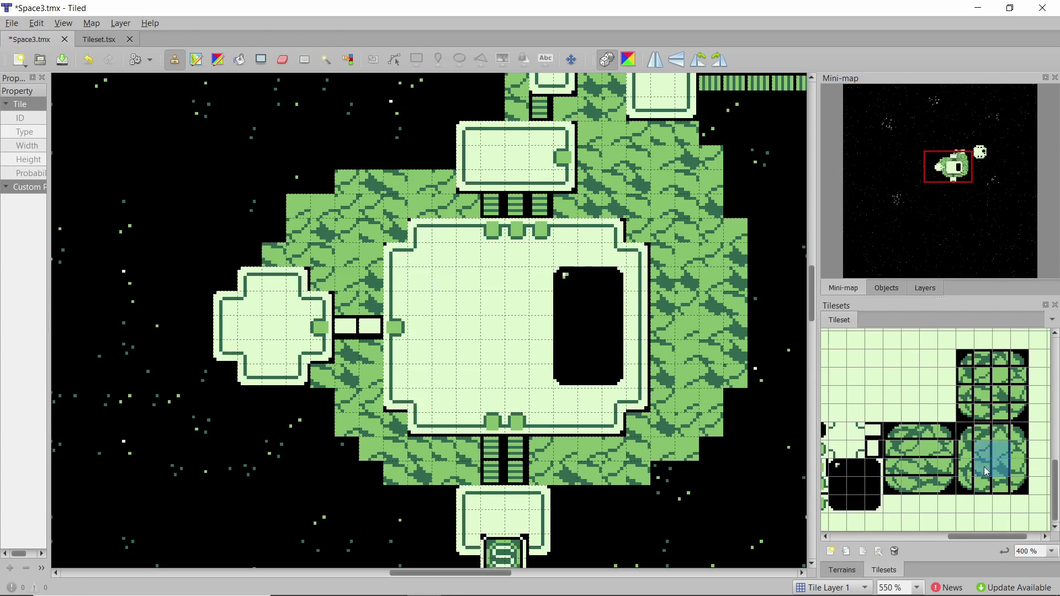
ctrl+scroll(314, 237, up, 2)
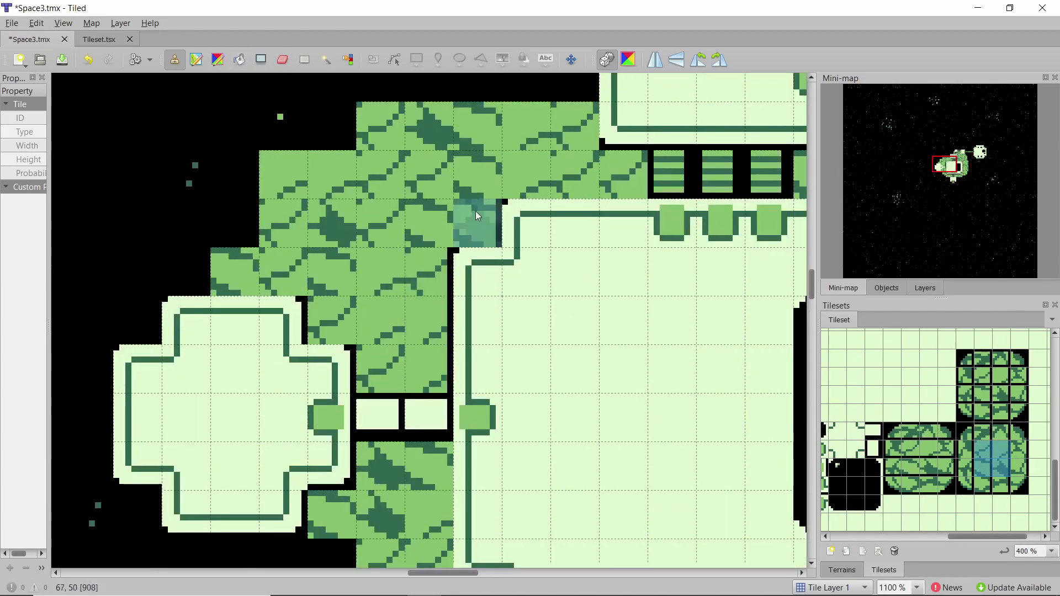
scroll(438, 392, down, 2)
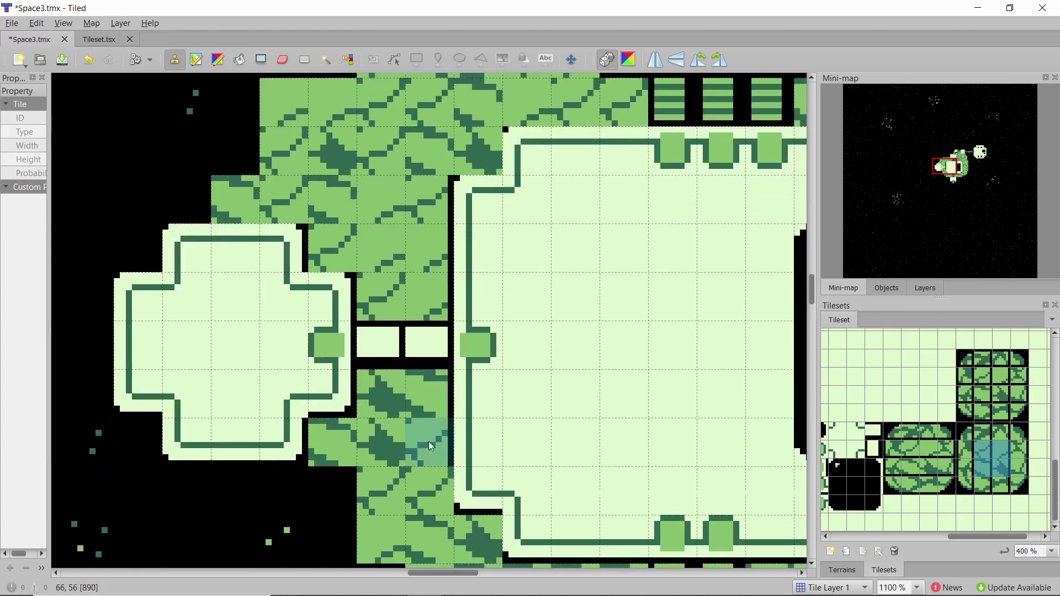
ctrl+scroll(496, 250, down, 1)
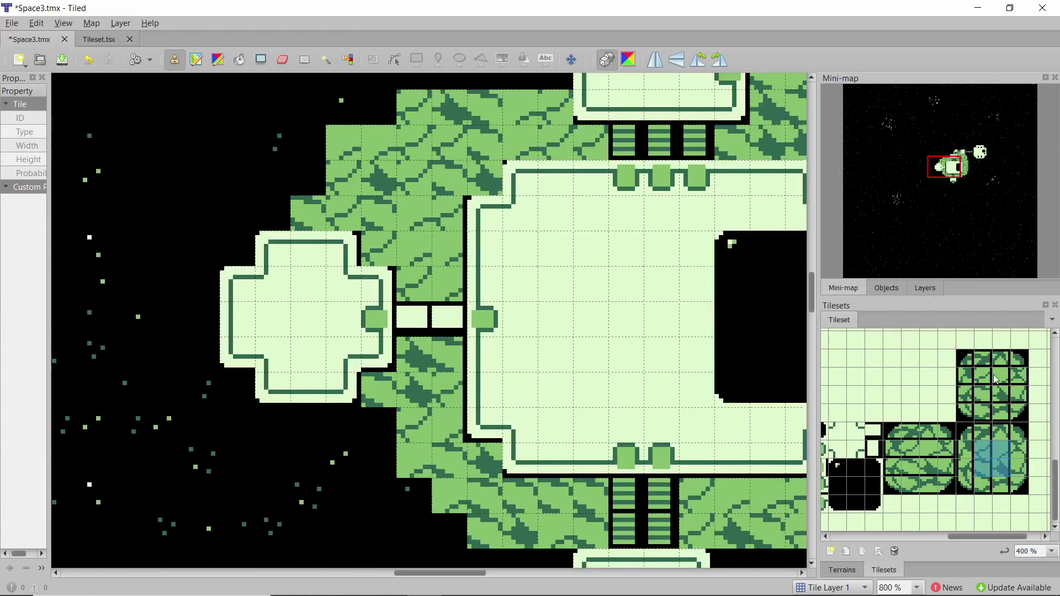
Place black-edged asteroid tiles in the main station's northwest notch and directly above the west walkway.
click(990, 393)
click(487, 177)
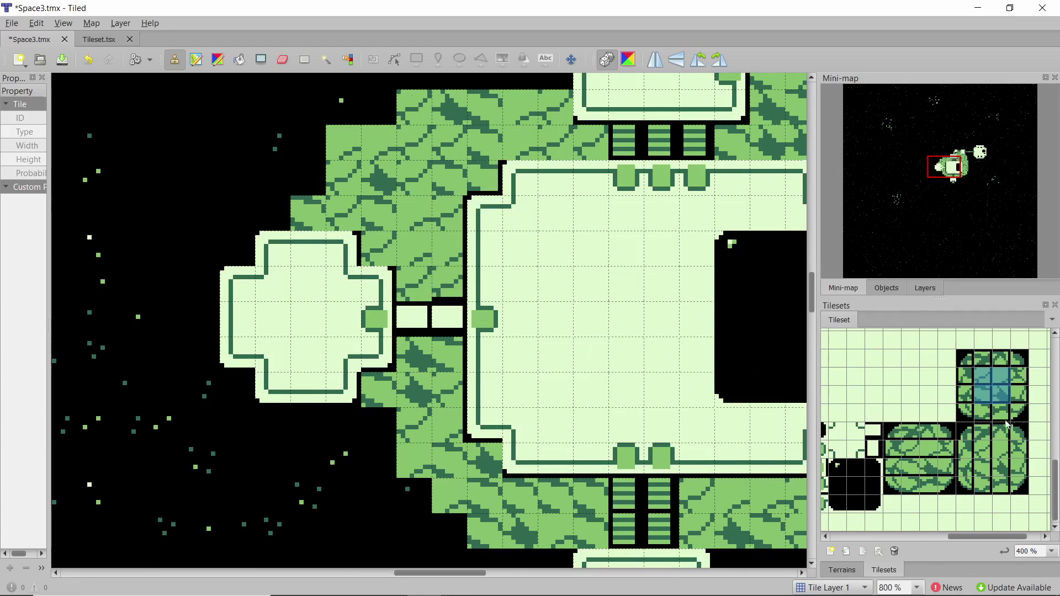
click(930, 460)
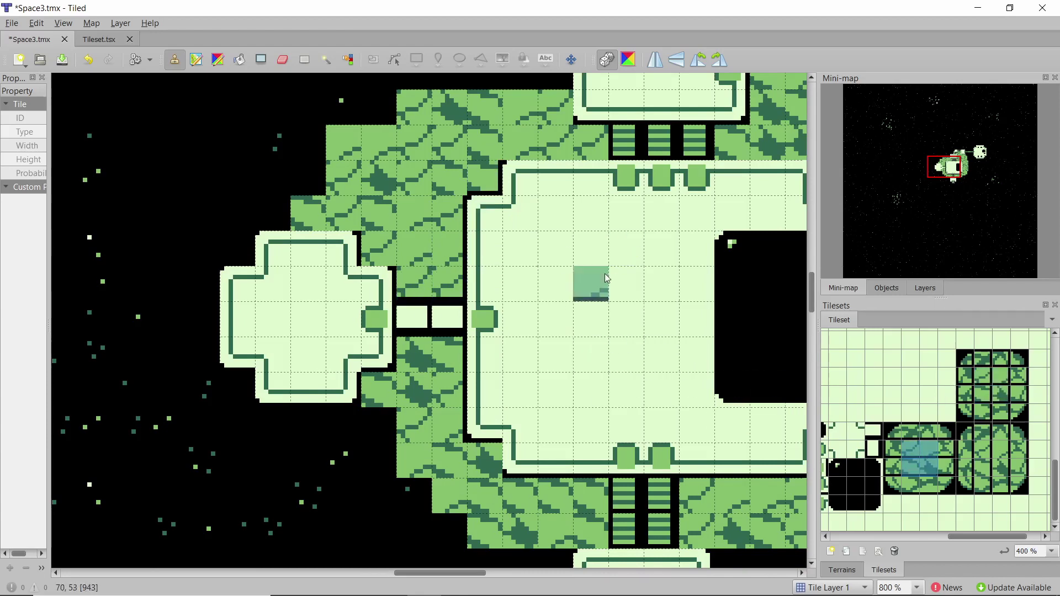
ctrl+scroll(440, 219, down, 3)
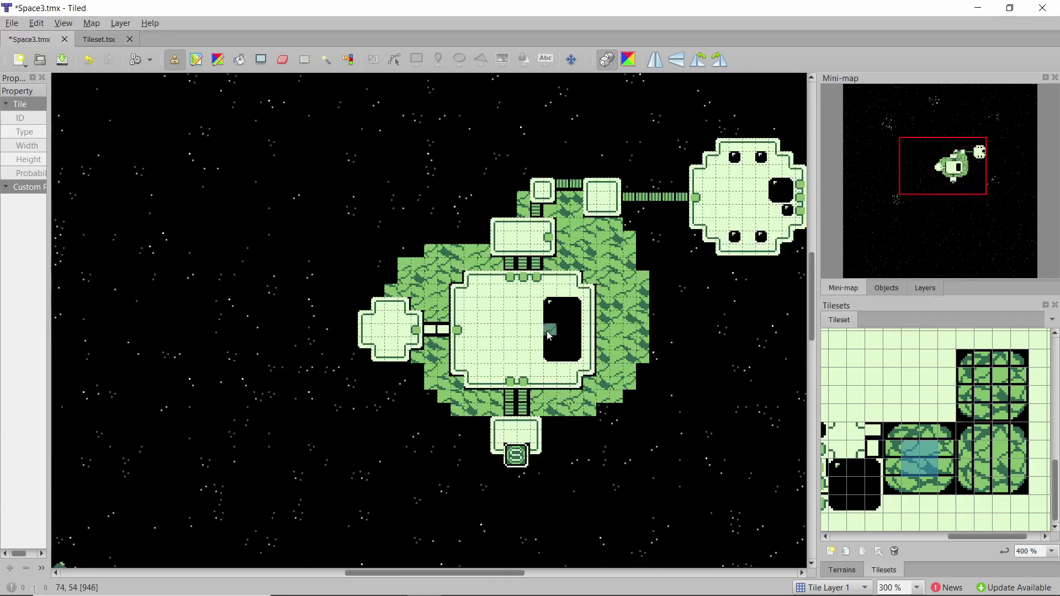
Round the northwest steps of the rocky mass with the large asteroid's top-left corner tile.
scroll(566, 349, up, 1)
scroll(566, 349, down, 2)
scroll(565, 349, up, 1)
ctrl+scroll(406, 291, up, 2)
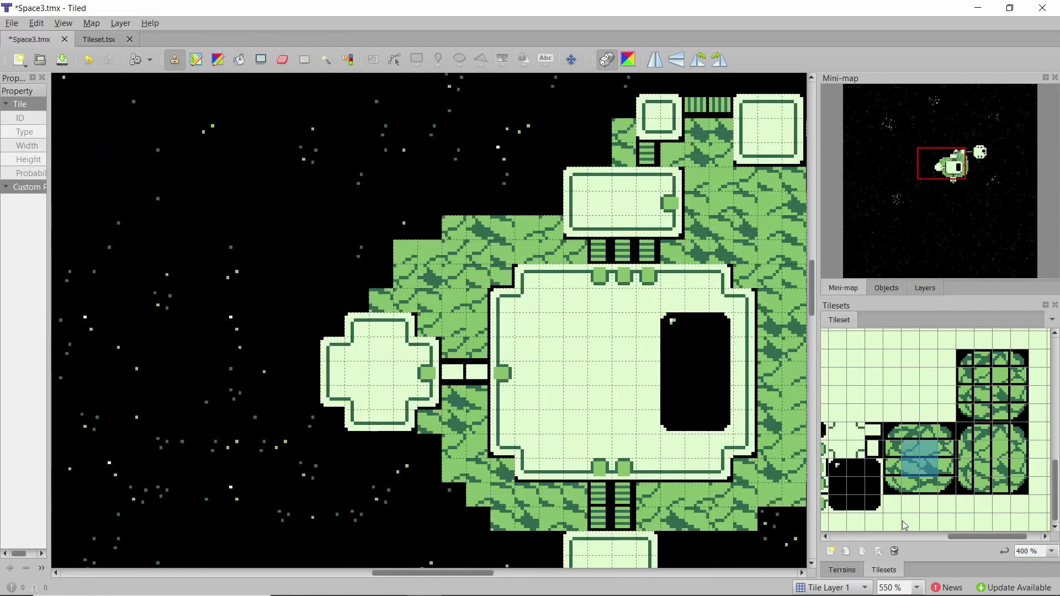
scroll(905, 525, left, 5)
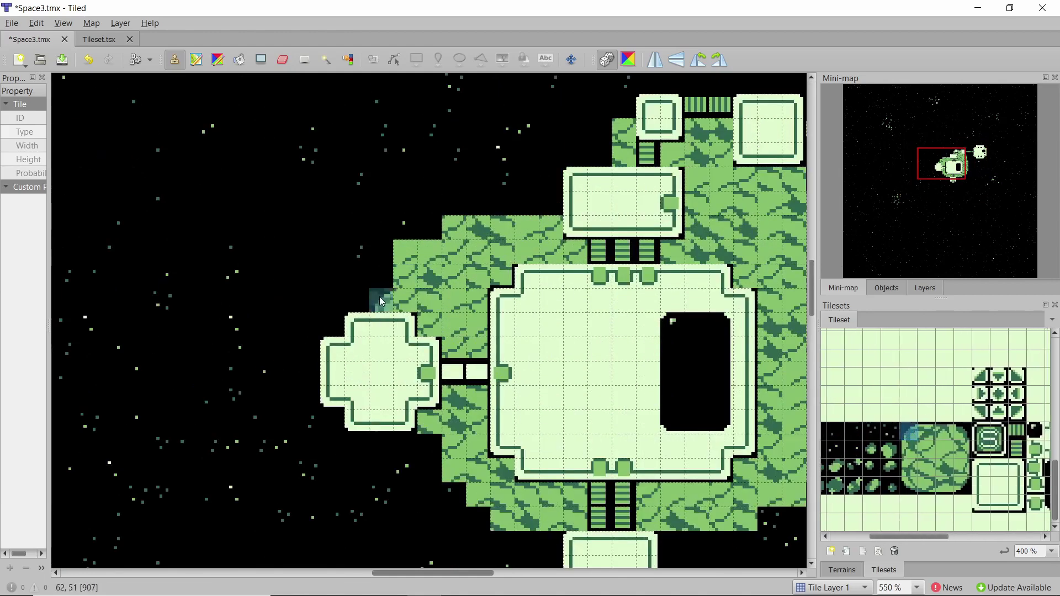
ctrl+scroll(456, 229, down, 2)
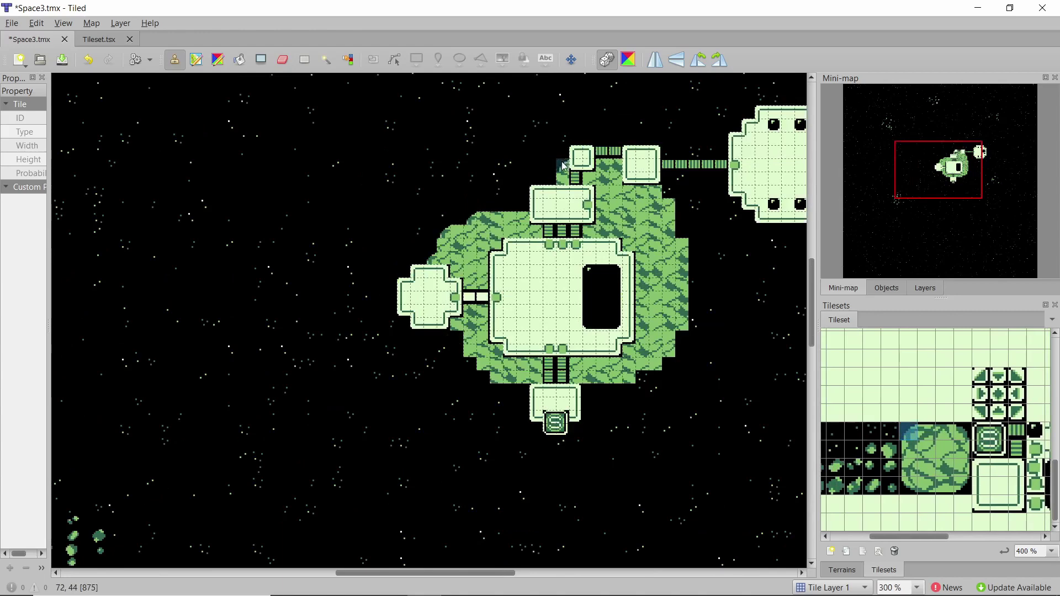
ctrl+scroll(641, 158, up, 2)
Round the rocky mass's northeast and southeast steps with the large asteroid's top-right and bottom-right corner tiles.
click(963, 432)
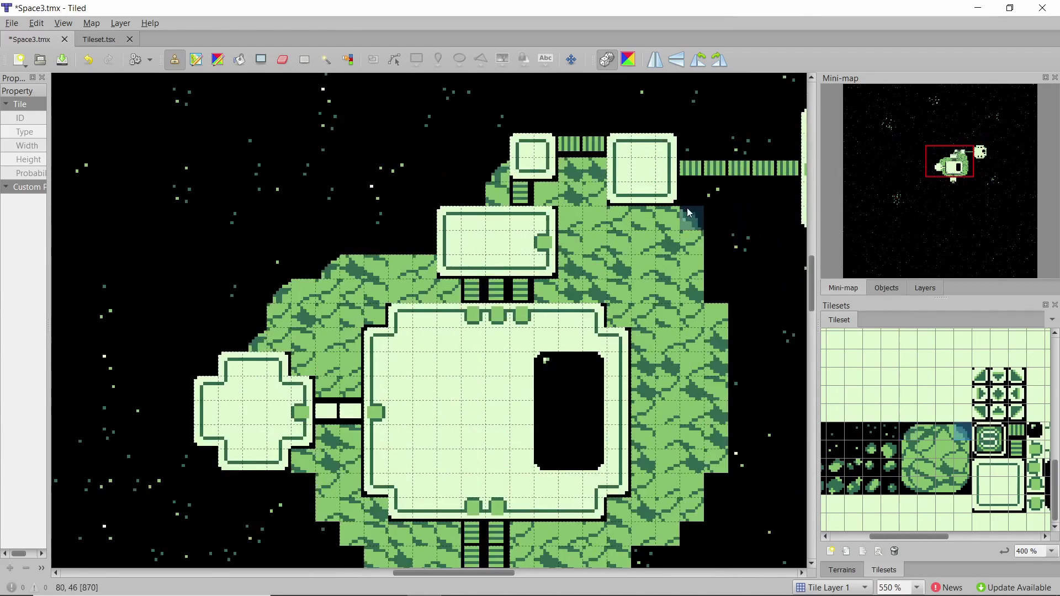
scroll(736, 246, down, 4)
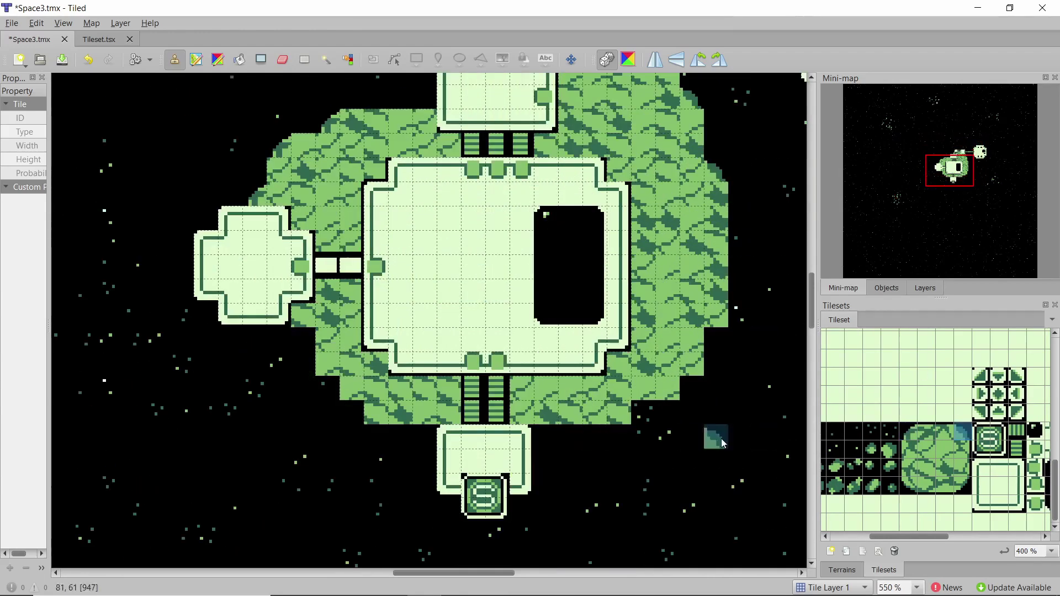
click(716, 316)
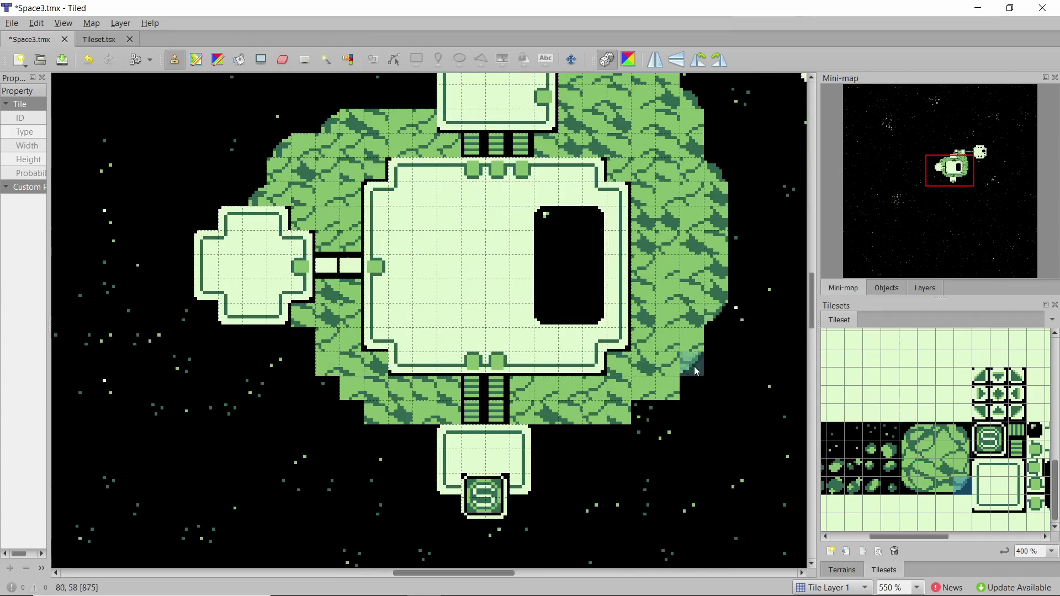
click(691, 364)
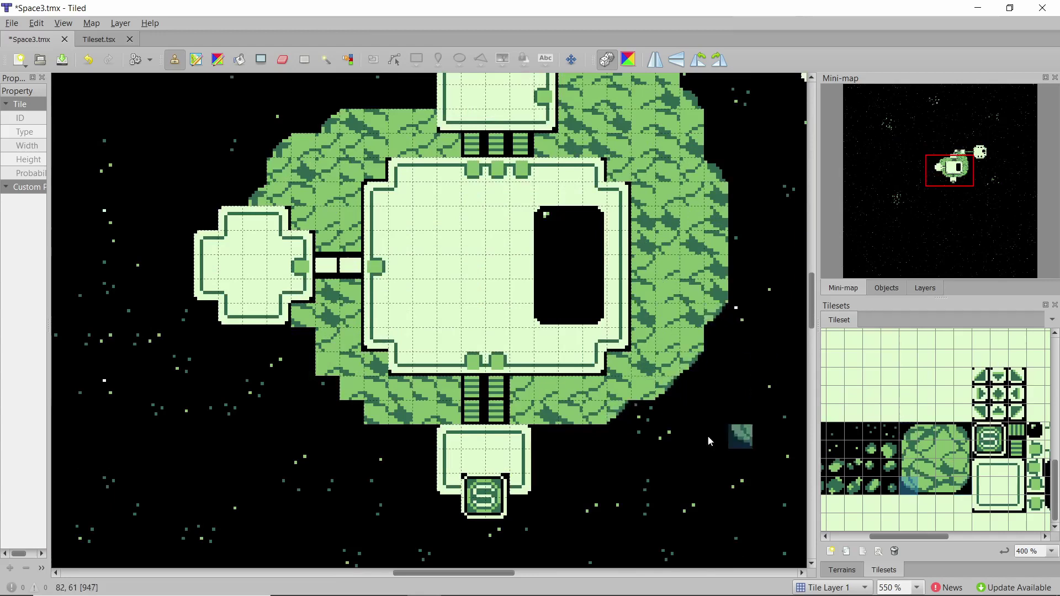
Round the southwest steps of the rocky mass with the large asteroid's bottom-left corner tile.
click(311, 343)
click(335, 368)
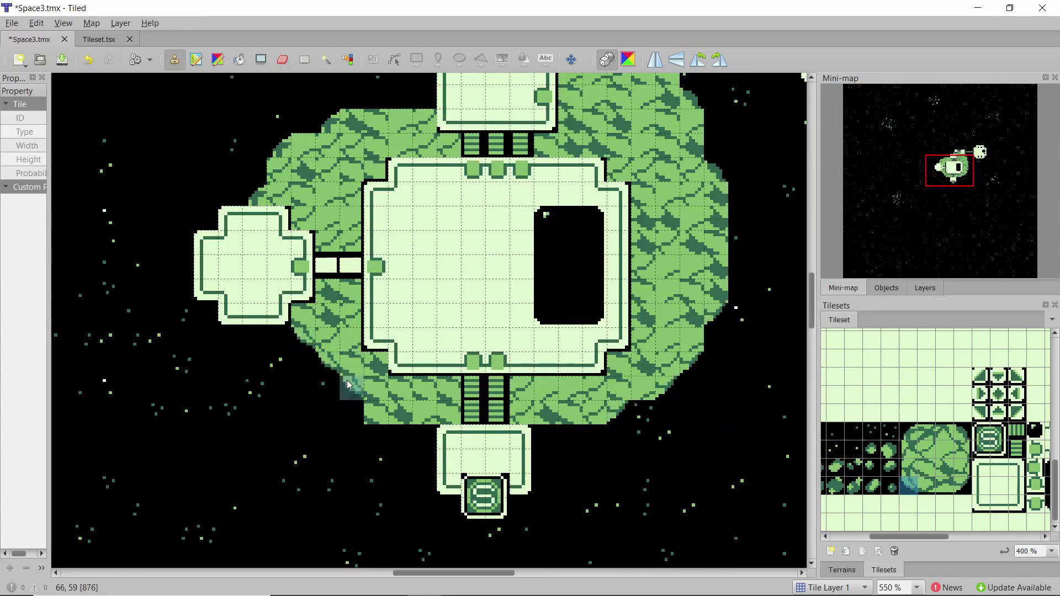
click(360, 392)
click(384, 416)
Examine the overall shape of the rocky mass and stations against the surrounding space.
ctrl+scroll(625, 369, down, 5)
ctrl+scroll(441, 260, up, 2)
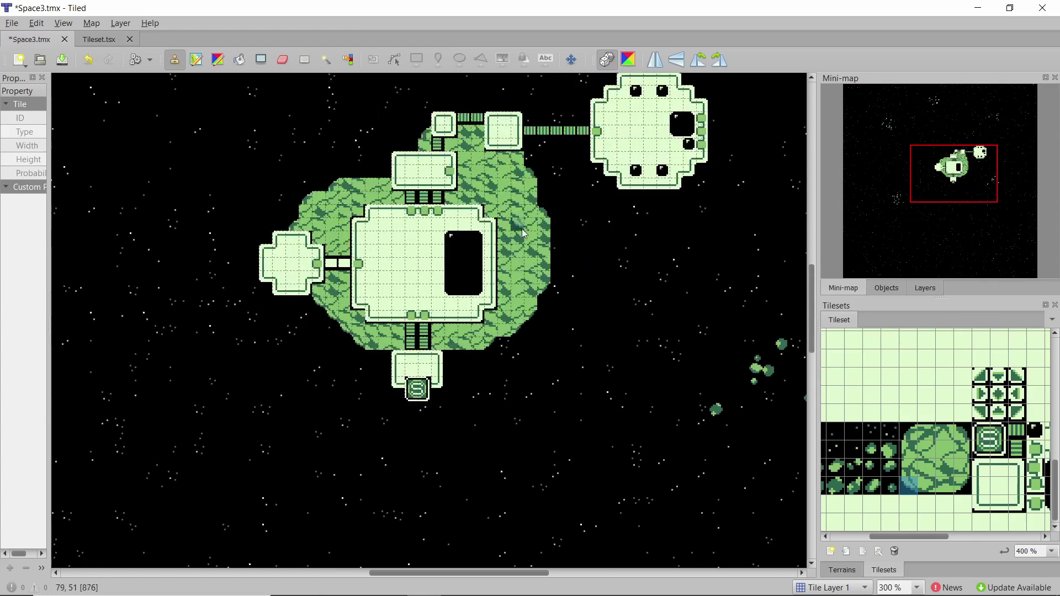
scroll(523, 233, up, 3)
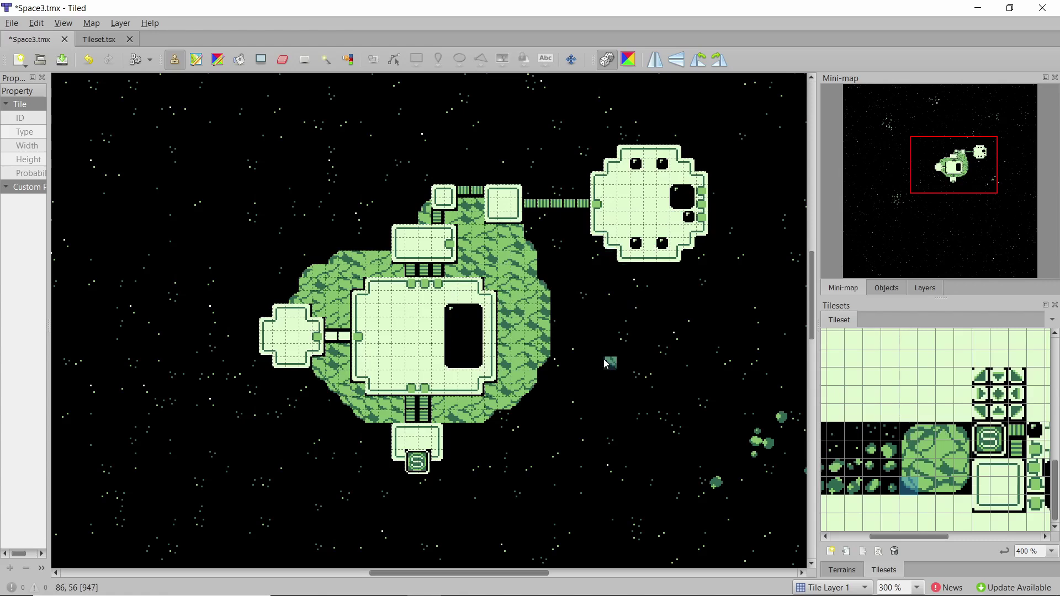
ctrl+scroll(439, 280, down, 1)
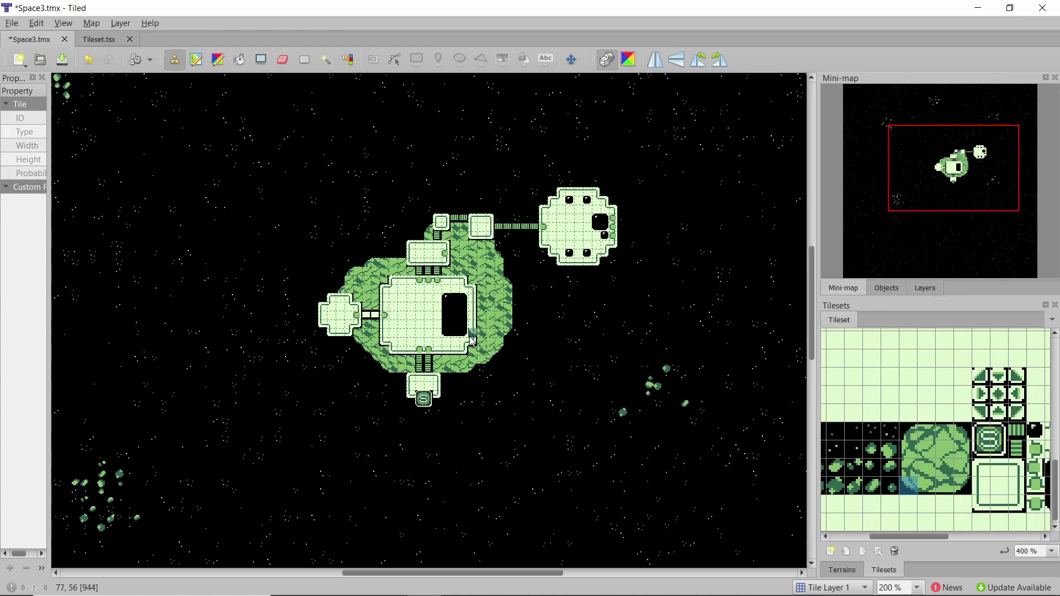
ctrl+scroll(472, 340, down, 1)
ctrl+scroll(481, 314, up, 1)
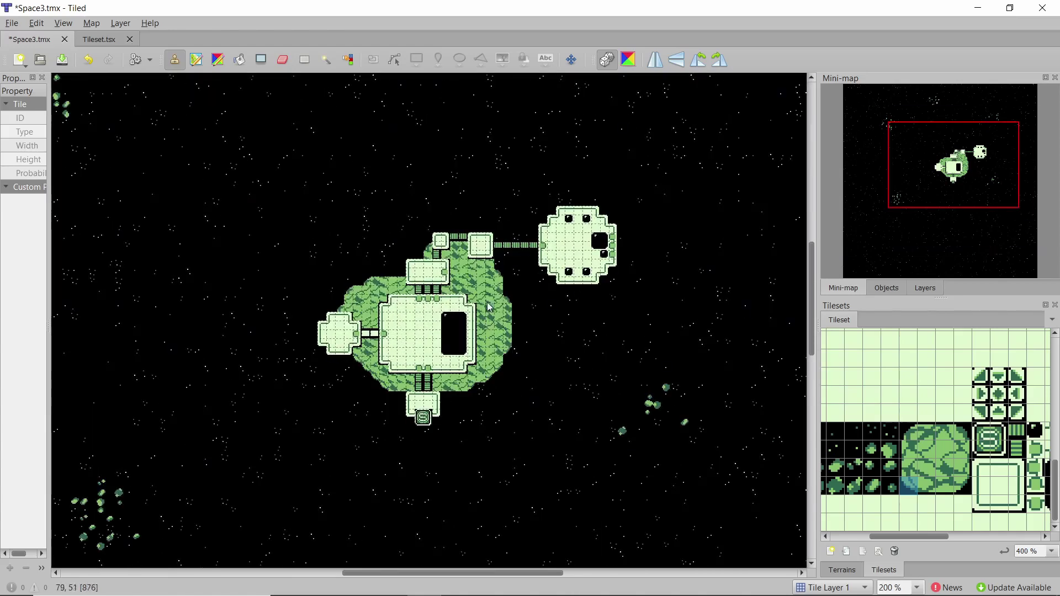
Place a single small black dome tile left of centre inside the cross-shaped module west of the main station.
ctrl+scroll(484, 292, up, 1)
ctrl+scroll(741, 188, up, 3)
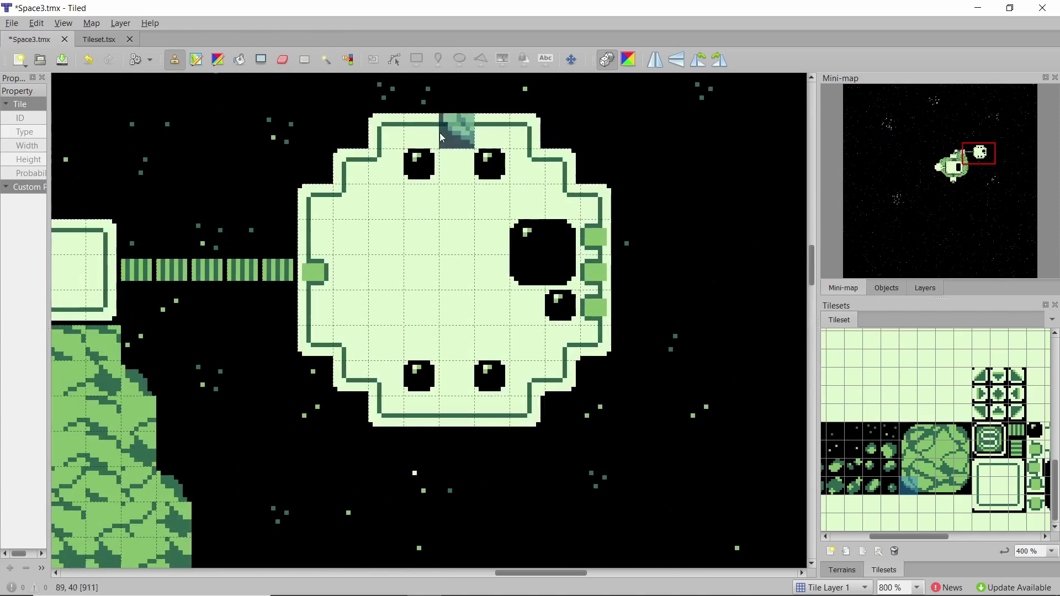
ctrl+scroll(349, 187, down, 3)
ctrl+scroll(429, 310, down, 1)
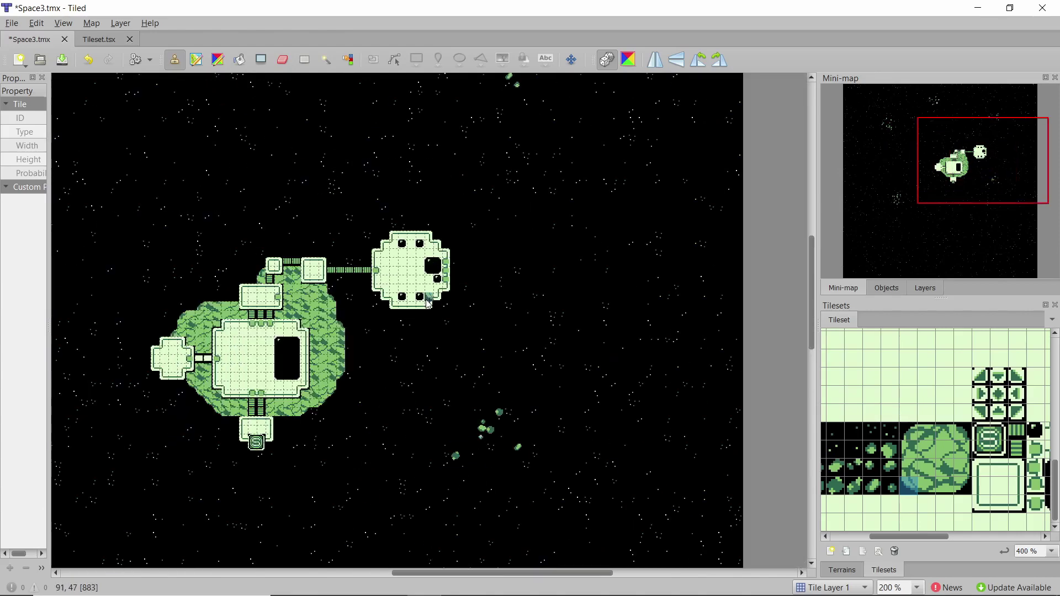
ctrl+scroll(425, 301, up, 2)
ctrl+scroll(588, 212, up, 1)
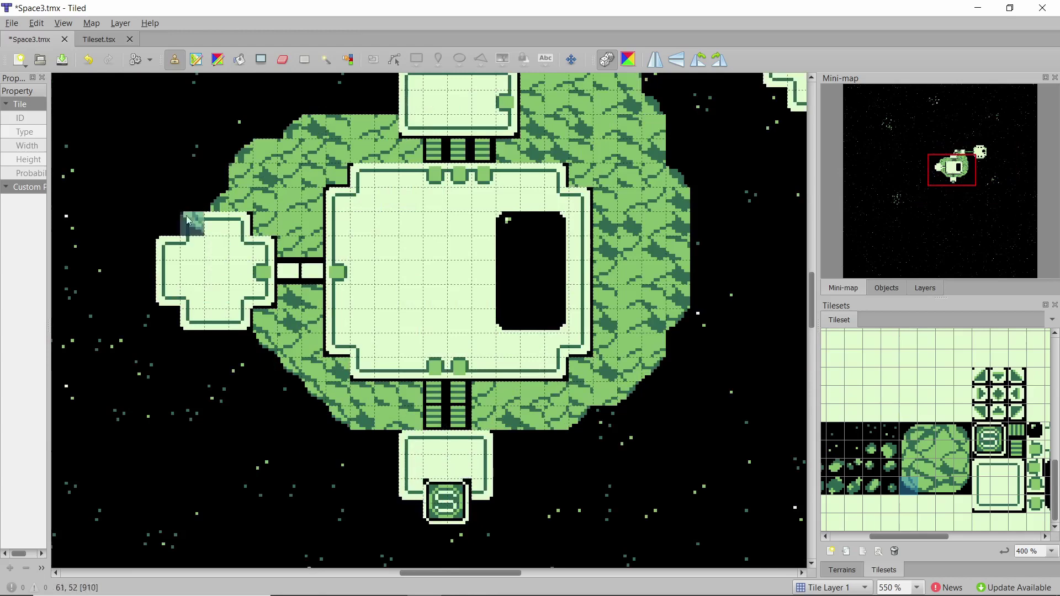
scroll(199, 243, up, 2)
scroll(221, 298, down, 1)
scroll(217, 336, up, 1)
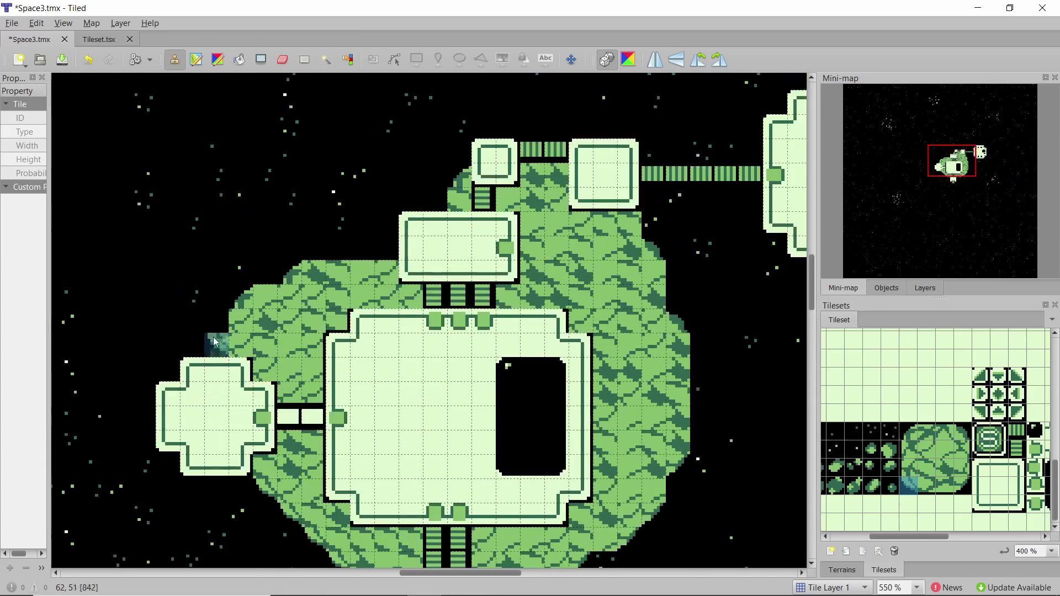
scroll(221, 343, down, 1)
click(1030, 433)
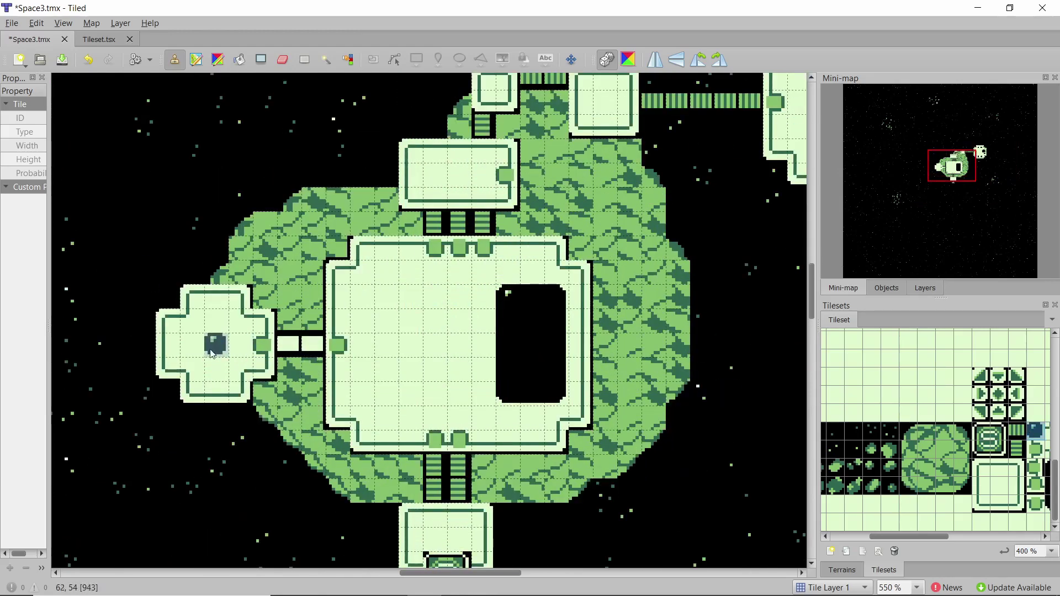
click(190, 343)
Check the finished stations and rocky mass, and save the Space3.tmx map.
ctrl+scroll(250, 427, down, 2)
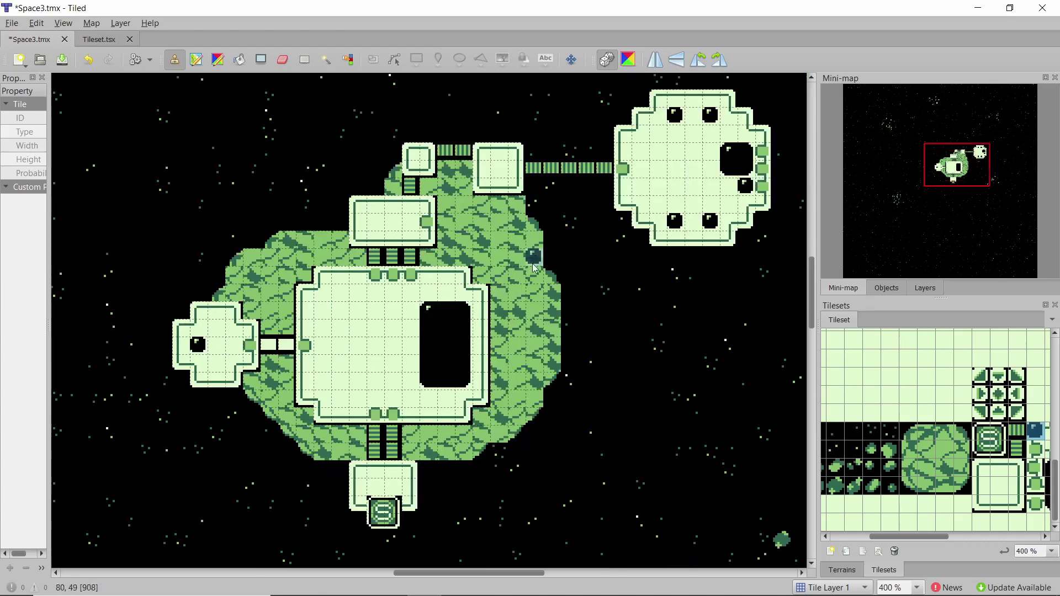
ctrl+scroll(500, 194, up, 3)
ctrl+scroll(491, 190, down, 2)
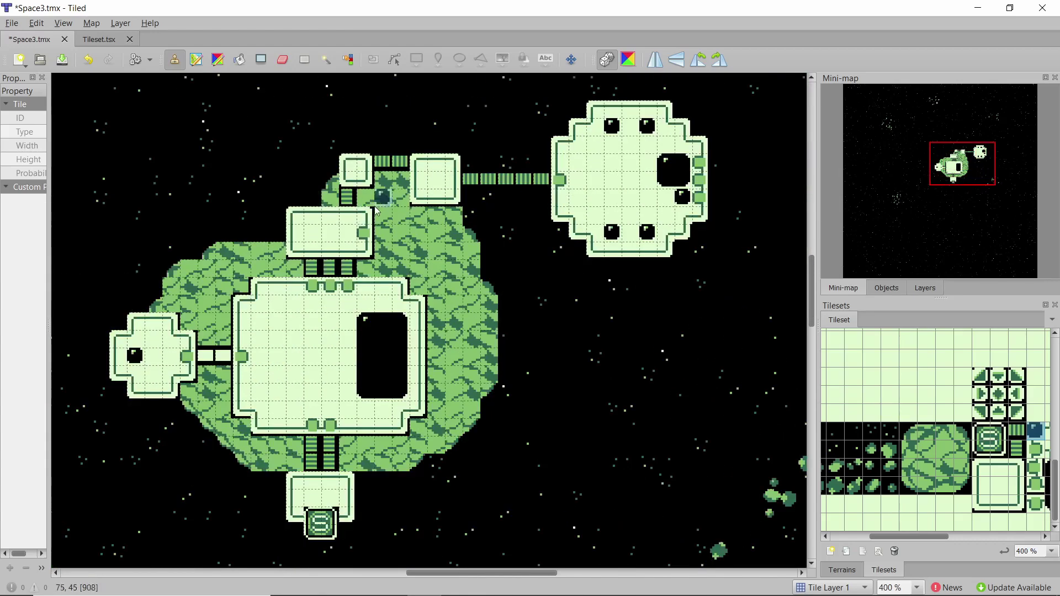
ctrl+scroll(232, 331, down, 1)
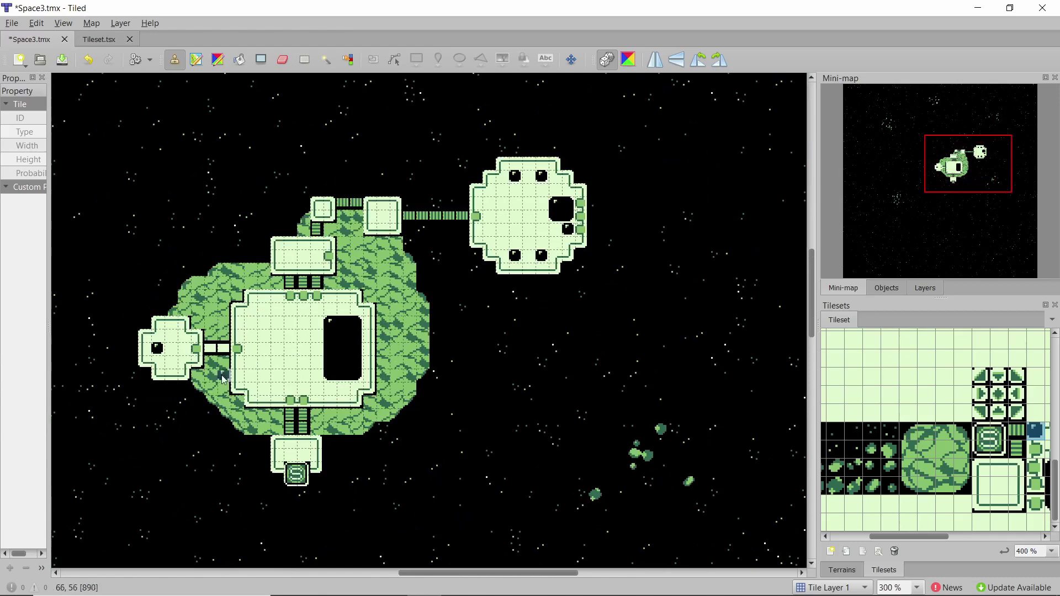
ctrl+scroll(207, 370, up, 1)
ctrl+scroll(207, 370, down, 1)
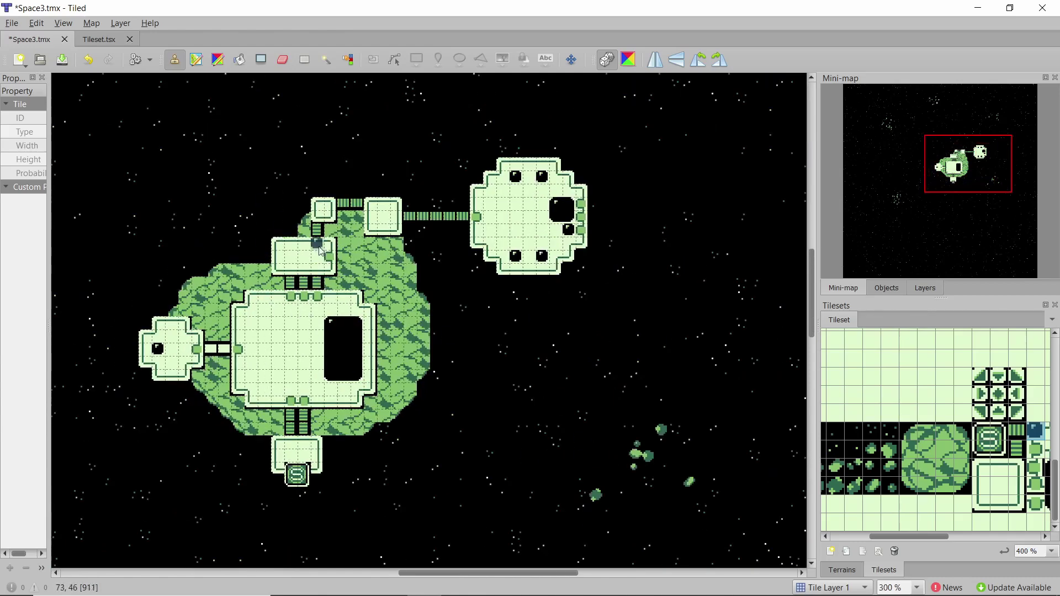
key(ctrl+s)
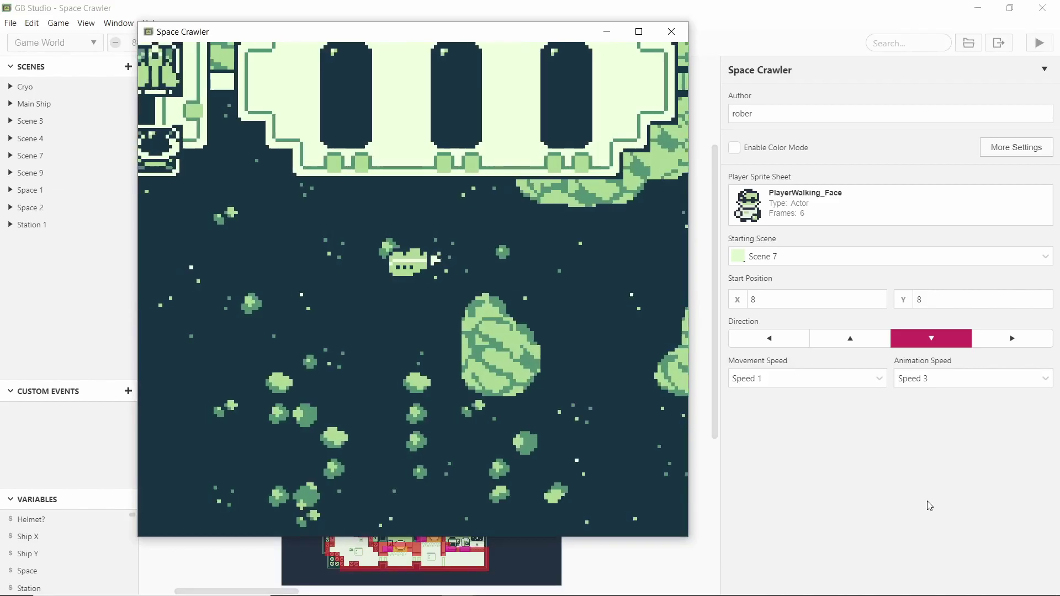
Switch to the running Space Crawler playtest in GB Studio, fly the ship around the stations and asteroids, and return to its interior.
key(Up)
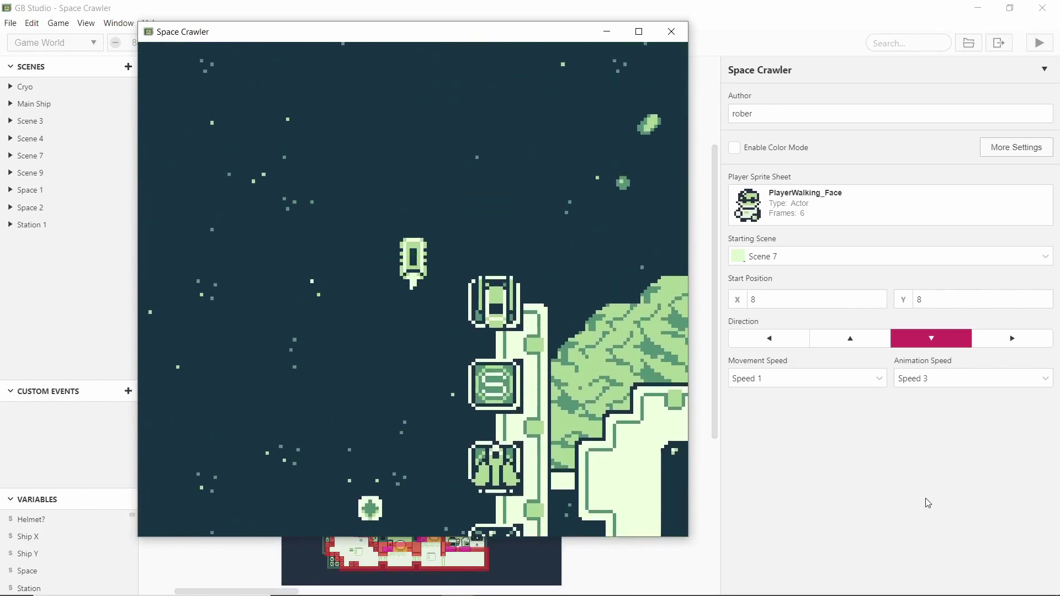
key(Right)
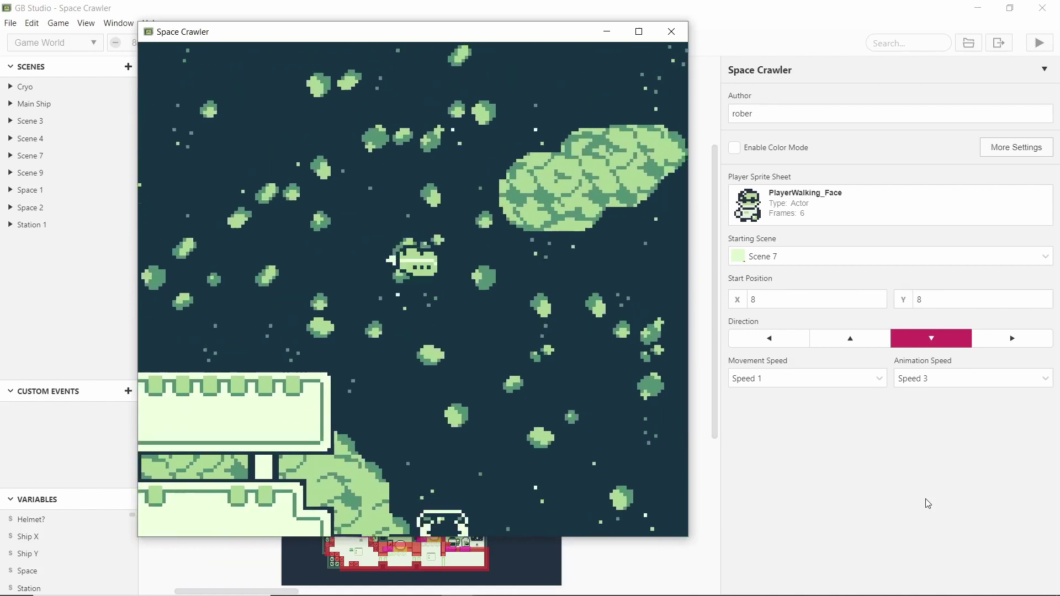
key(Up)
key(Left)
key(Down)
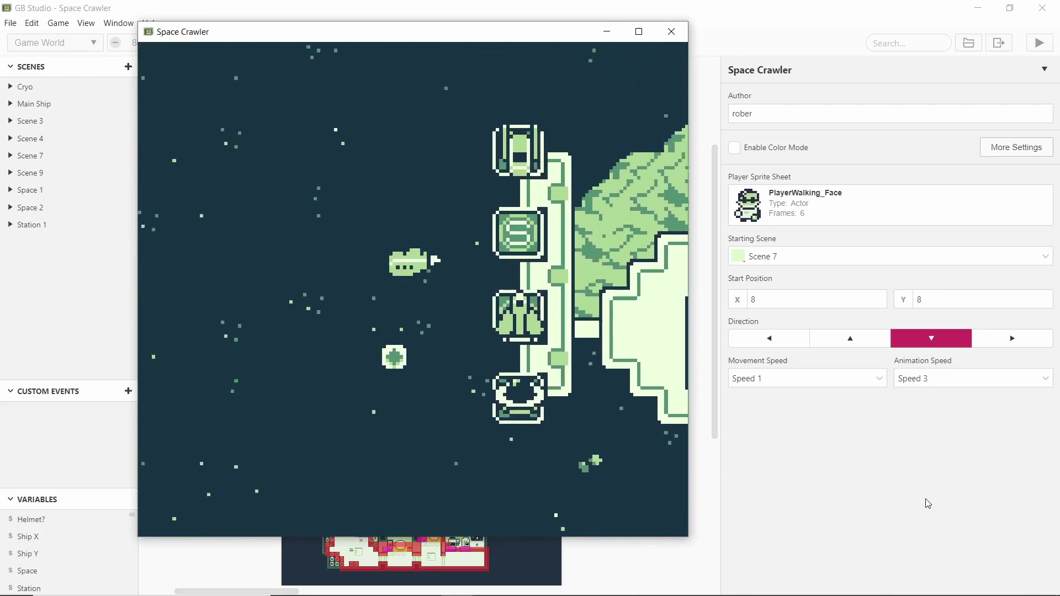
key(Right)
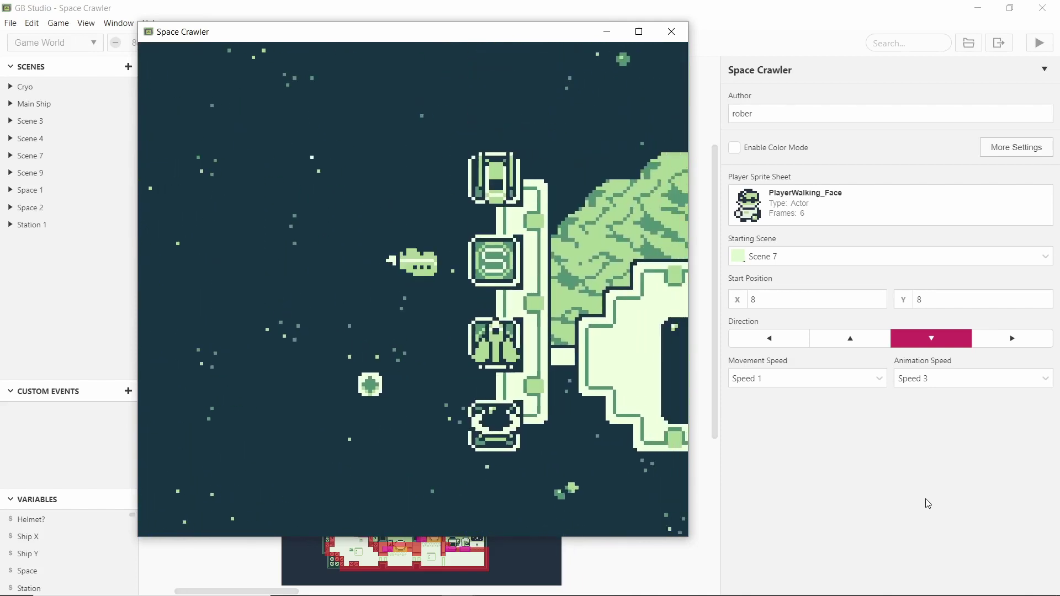
key(x)
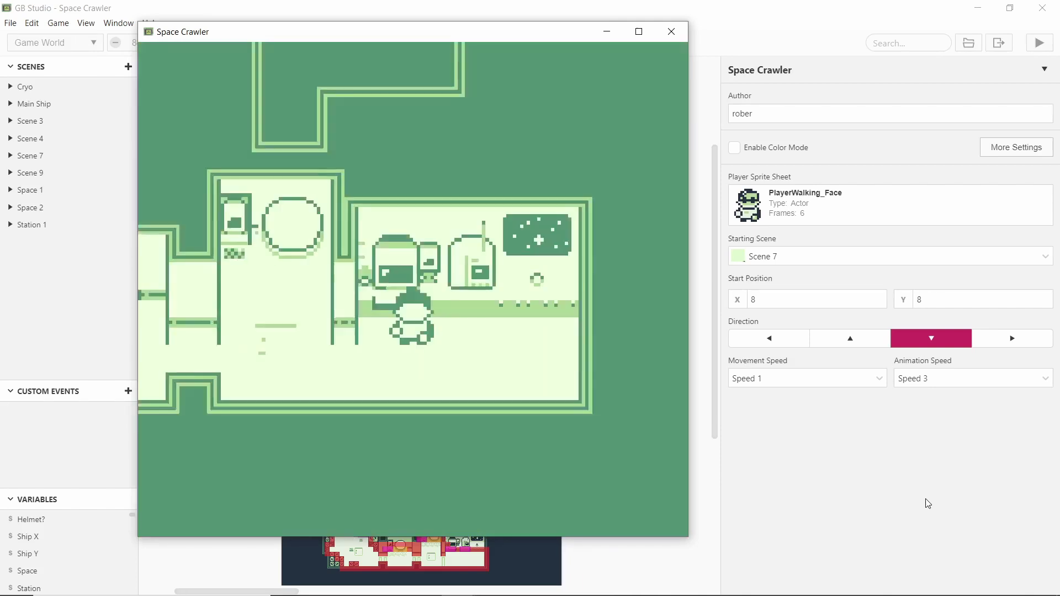
Walk the character from the cockpit westward through the ship's rooms to the room with three dark wall panels.
key(Down)
key(Left)
key(Up)
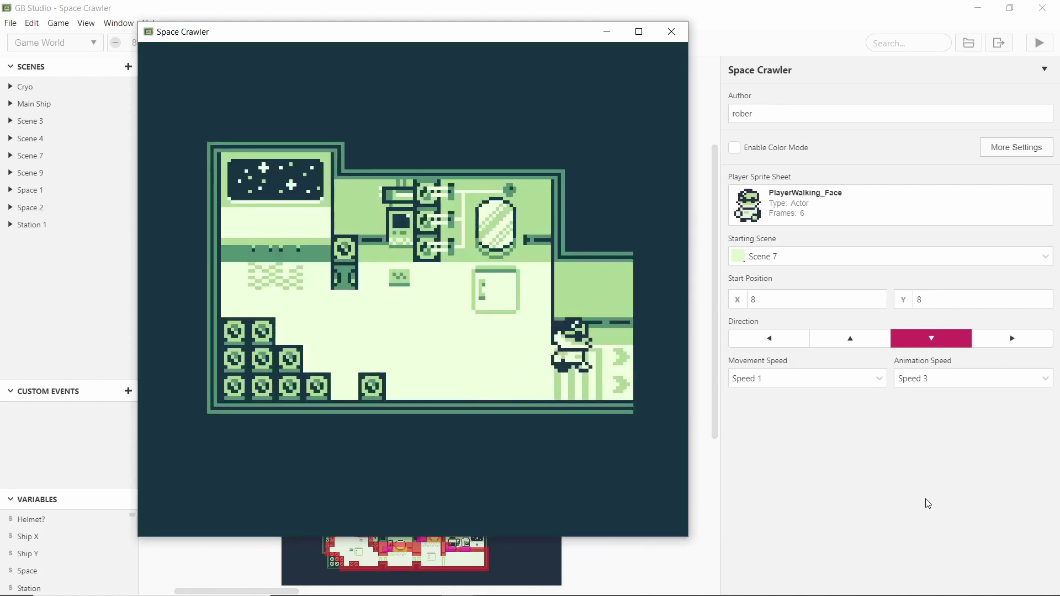
key(Down)
key(Left)
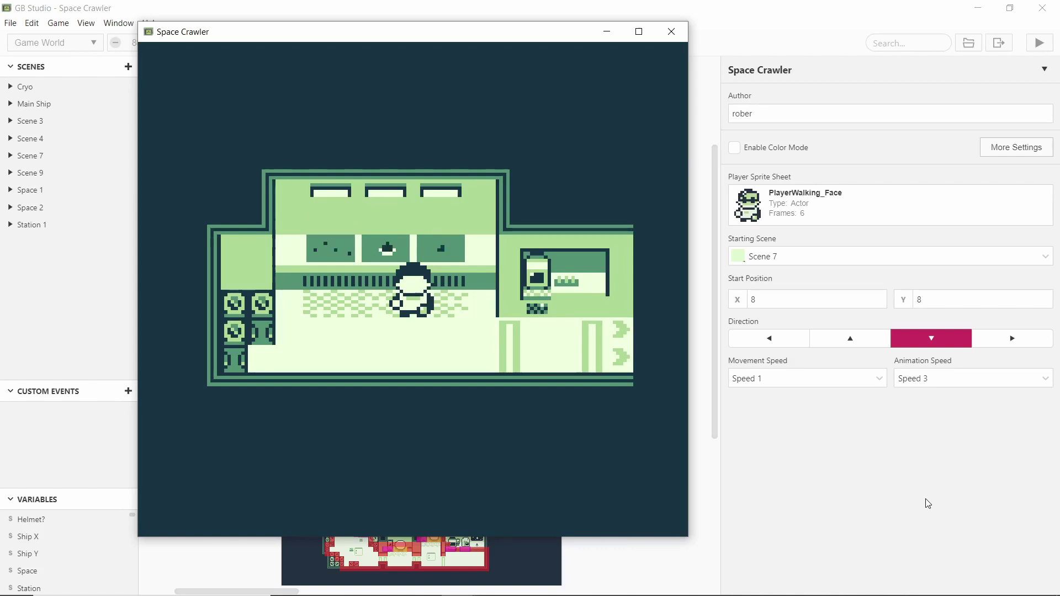
key(Down)
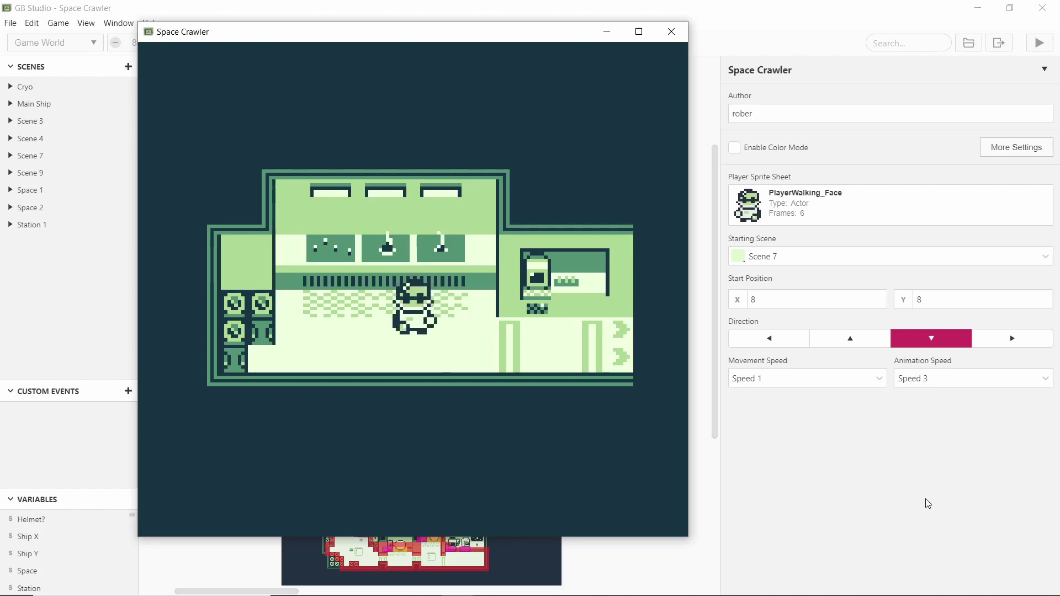
Walk the character east into the corridor with round wall hatches and back to the room with three wall panels.
key(Right)
key(Right)
key(Right)
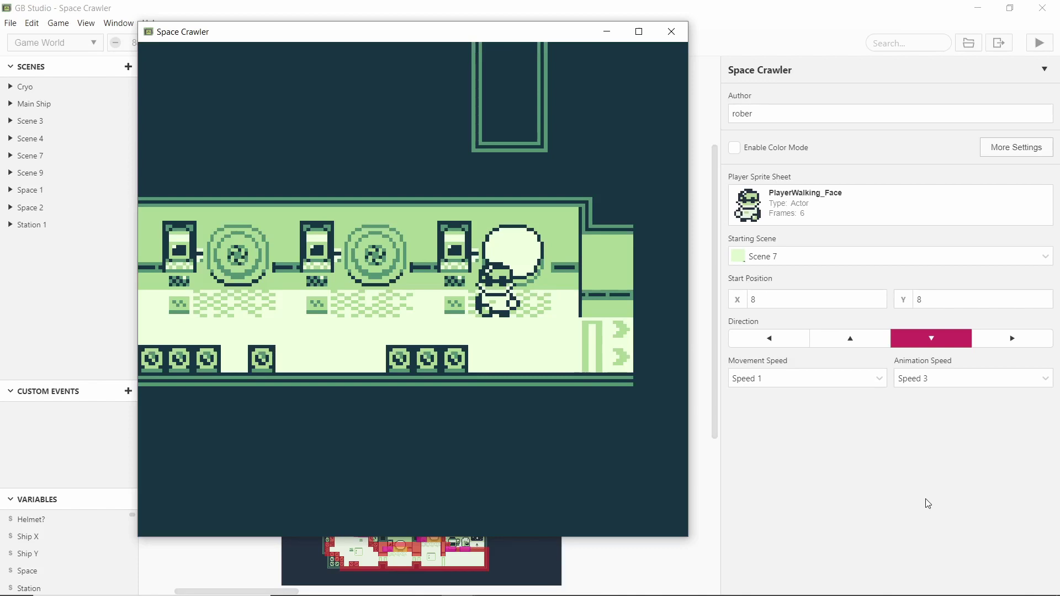
key(Left)
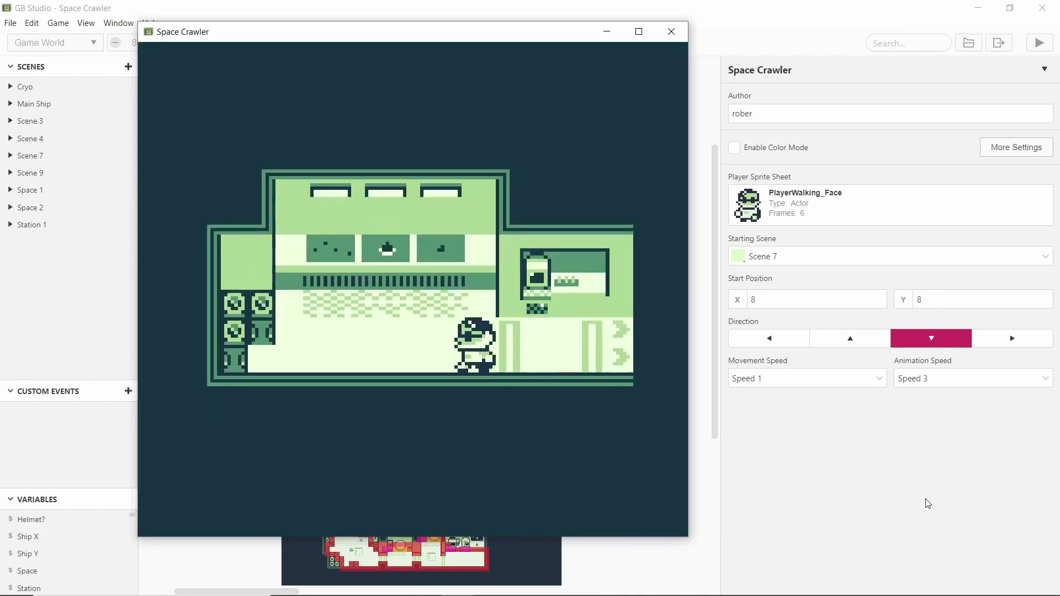
Walk the character around the patterned floor in front of the three wall panels to test movement in the room.
key(Up)
key(Left)
key(Down)
key(Left)
key(Up)
key(Right)
key(Down)
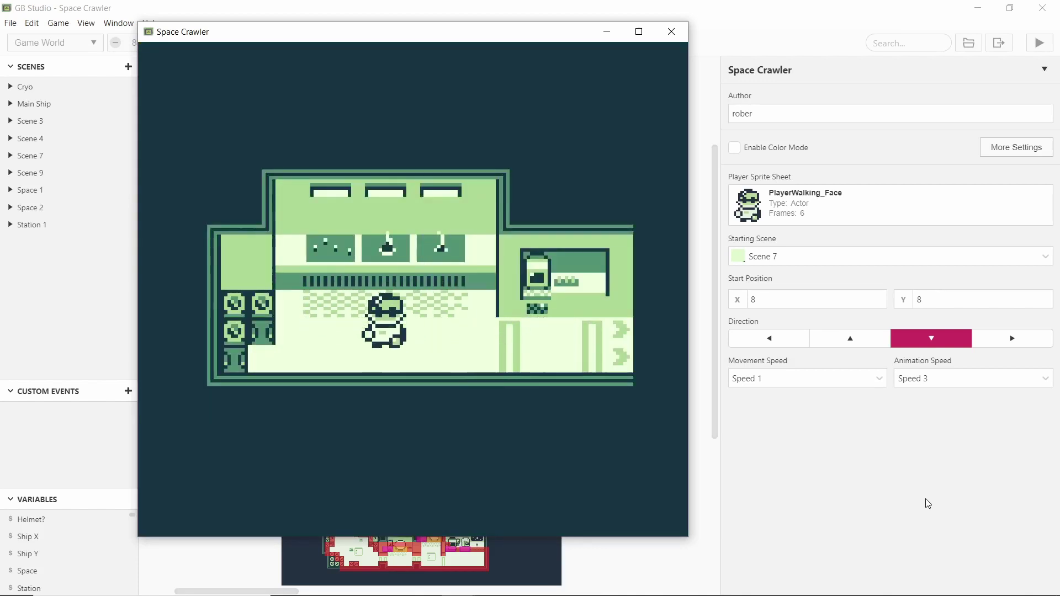
key(Left)
key(Up)
key(Up)
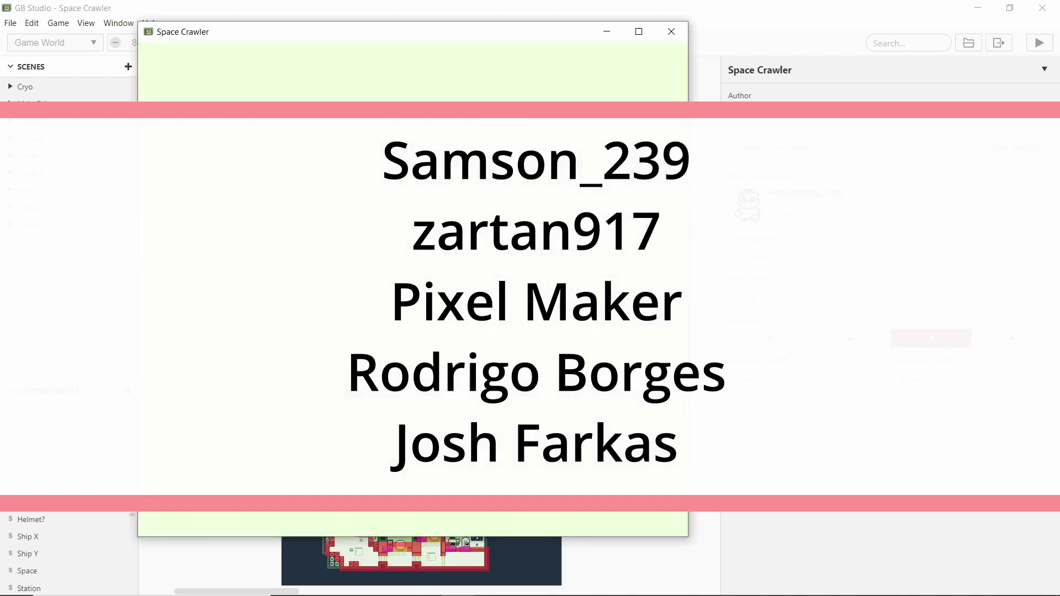
Walk the character northwest through the crate-filled room below the round hatch.
key(Left)
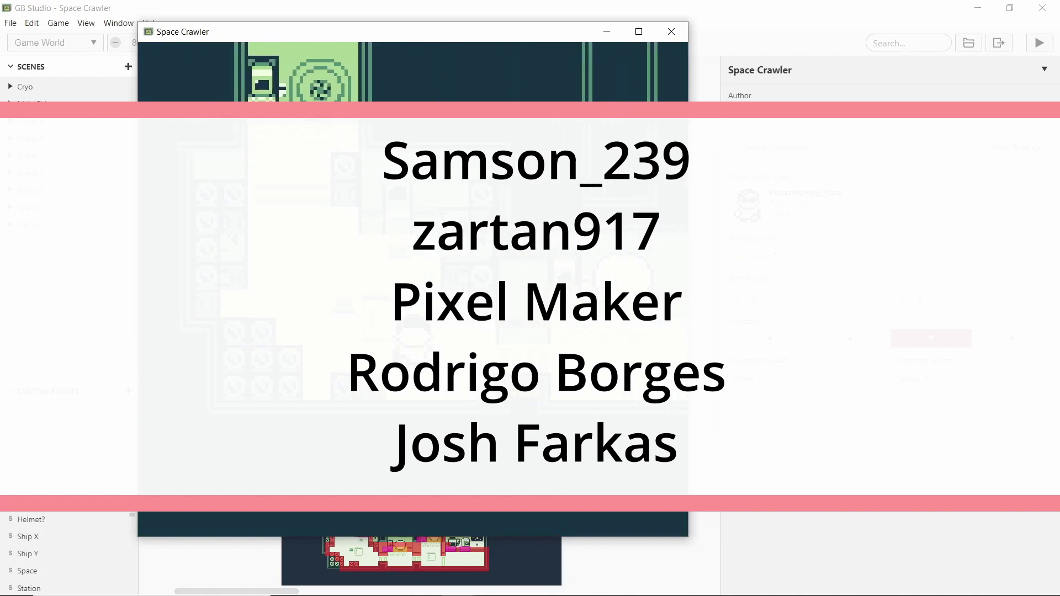
key(Up)
key(Left)
key(Up)
key(Left)
key(Up)
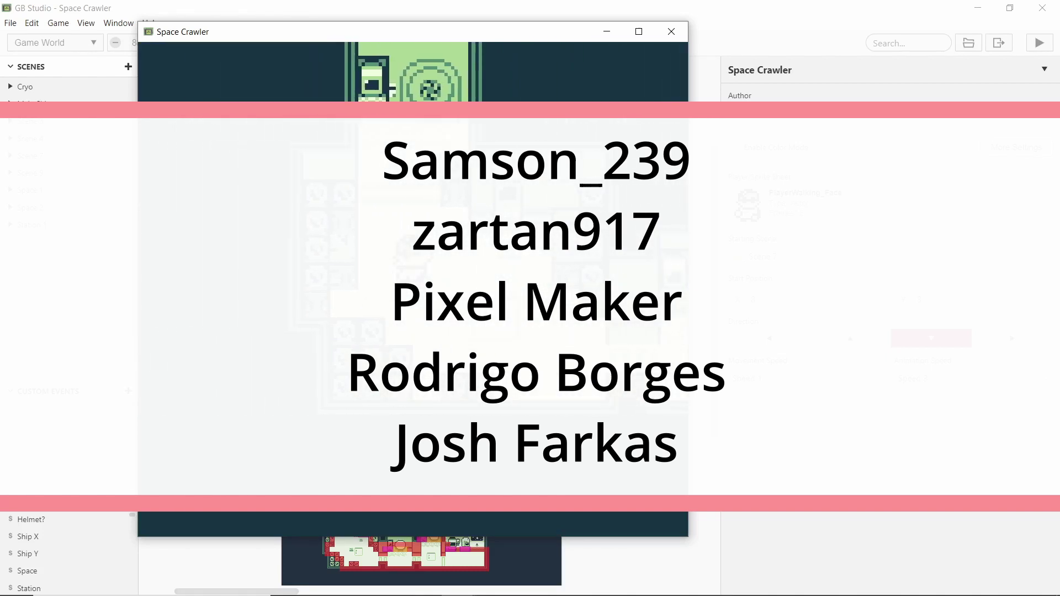